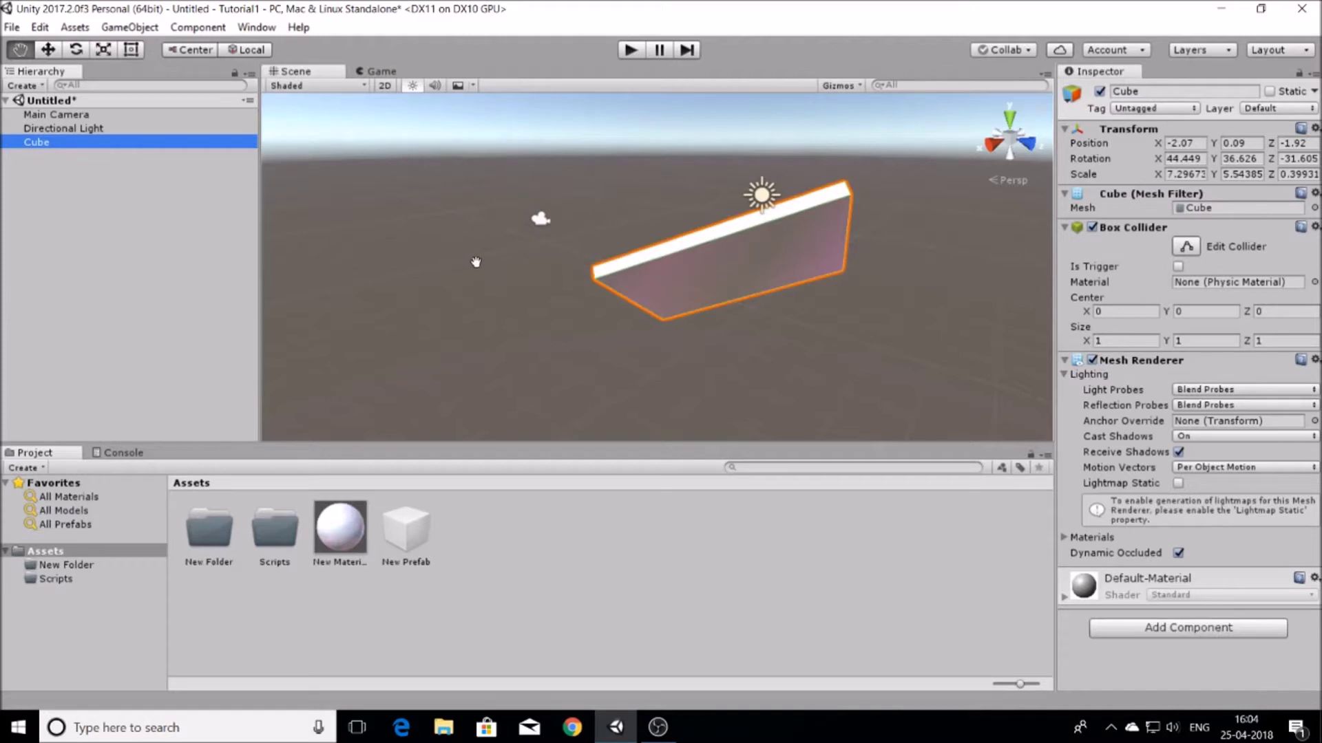
# - Cycle through the Hand, Move, Rotate, Scale and Rect transform tools on the selected cube to compare their gizmos
pyautogui.press('w')
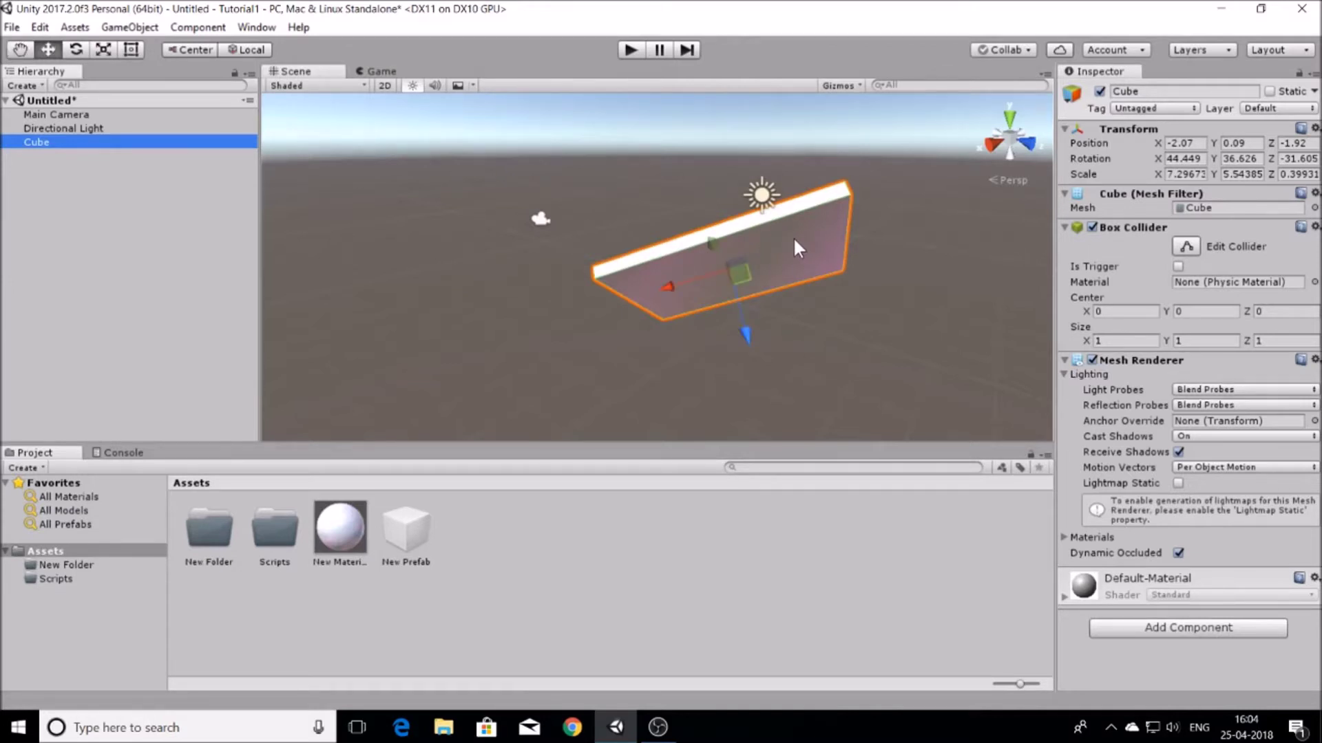
pyautogui.press('e')
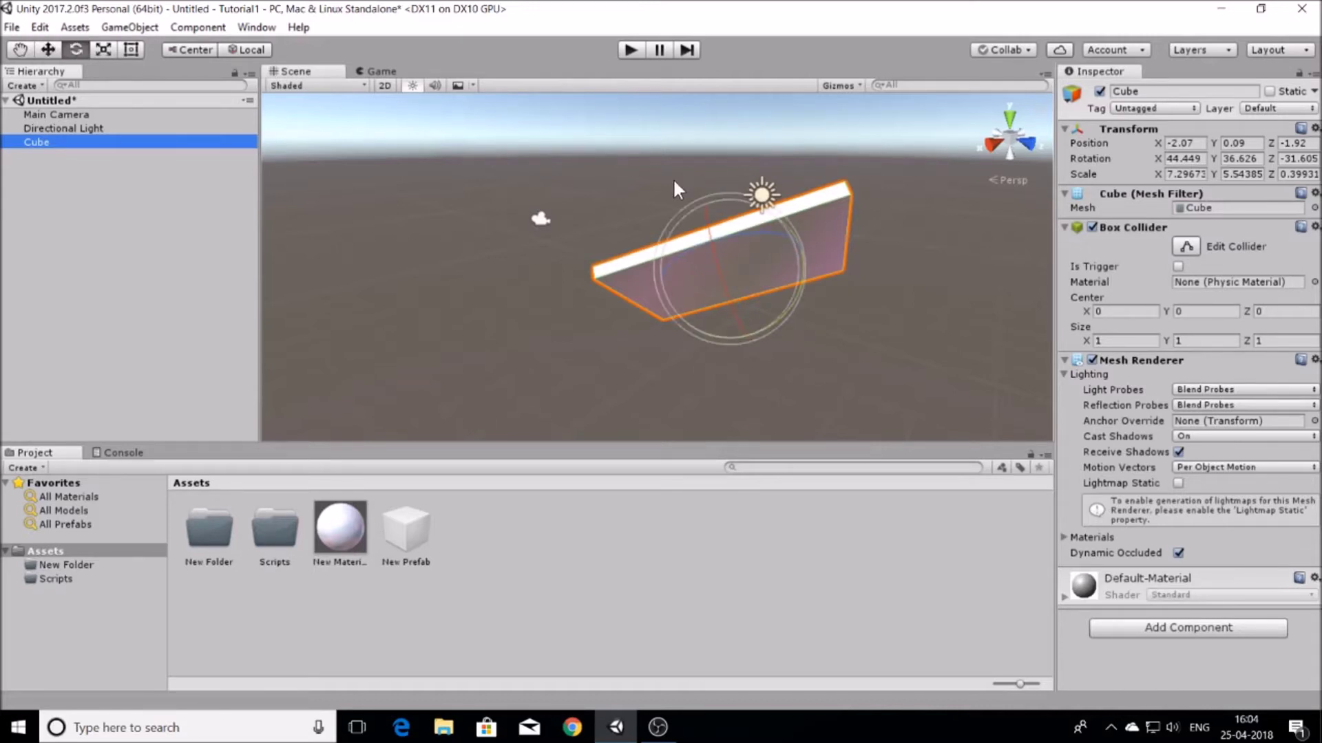
pyautogui.press('r')
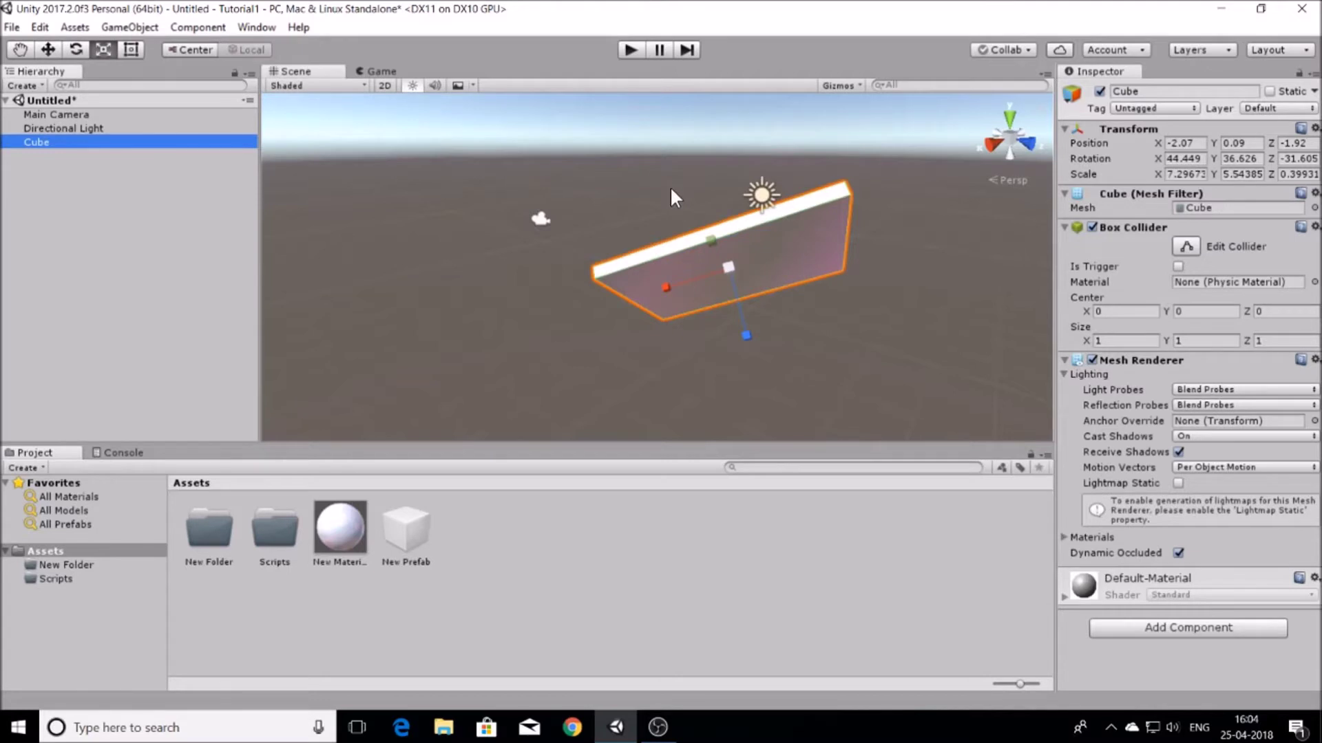
pyautogui.press('t')
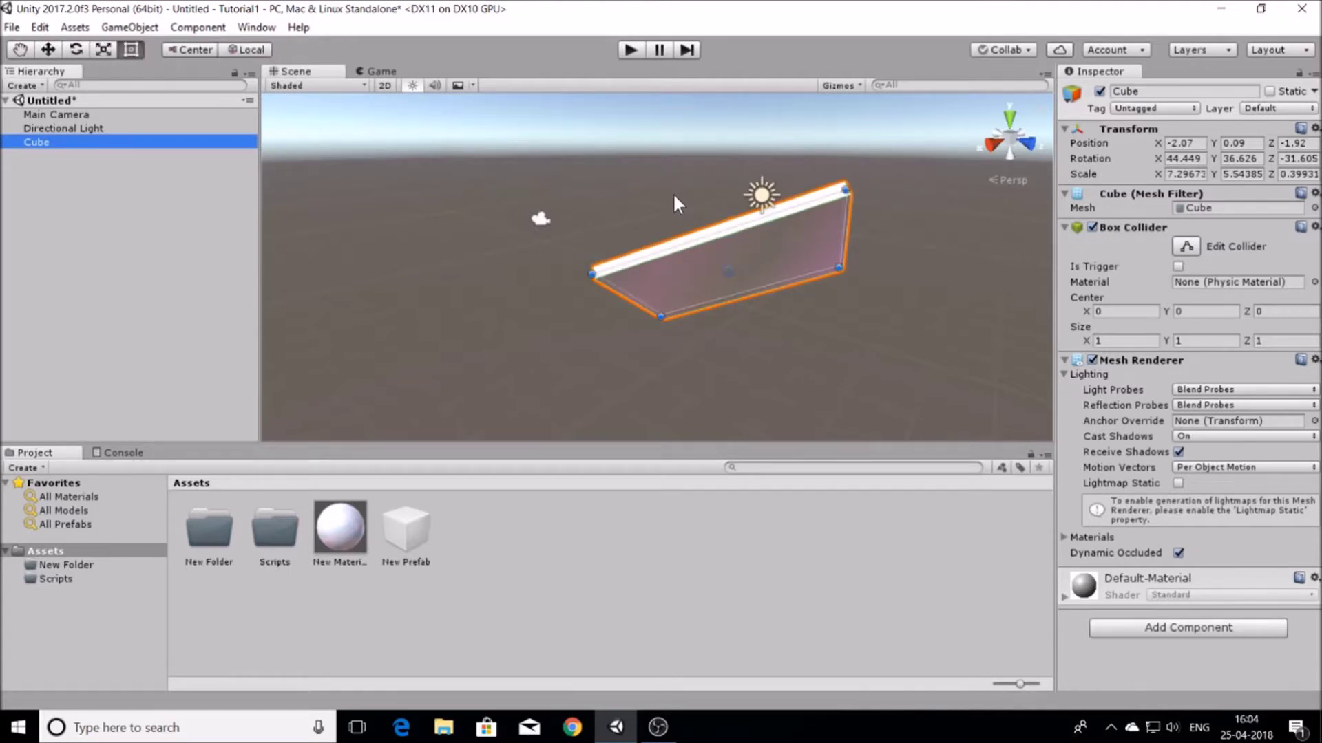
pyautogui.press('q')
pyautogui.press('w')
pyautogui.press('e')
pyautogui.press('r')
pyautogui.press('t')
pyautogui.press('e')
pyautogui.press('w')
pyautogui.press('q')
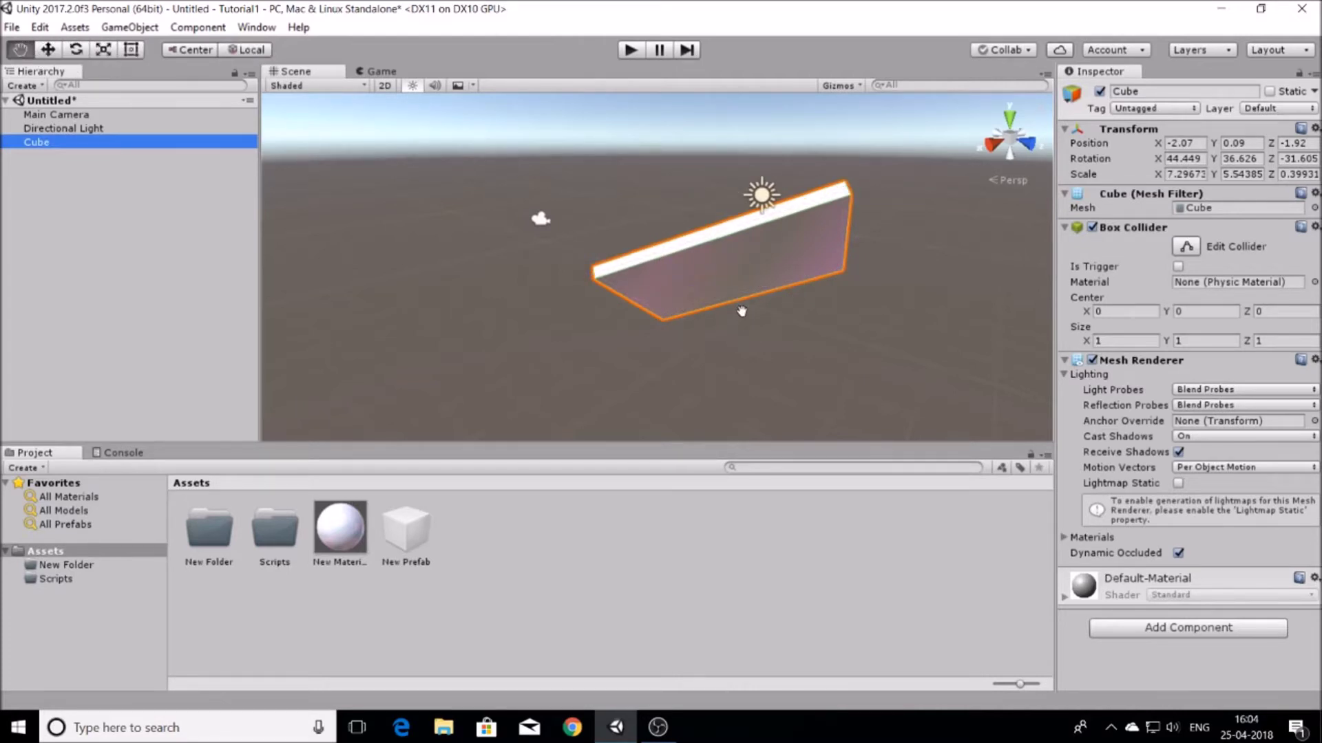
pyautogui.press('w')
pyautogui.press('e')
pyautogui.press('r')
pyautogui.press('e')
pyautogui.press('w')
pyautogui.press('e')
pyautogui.press('r')
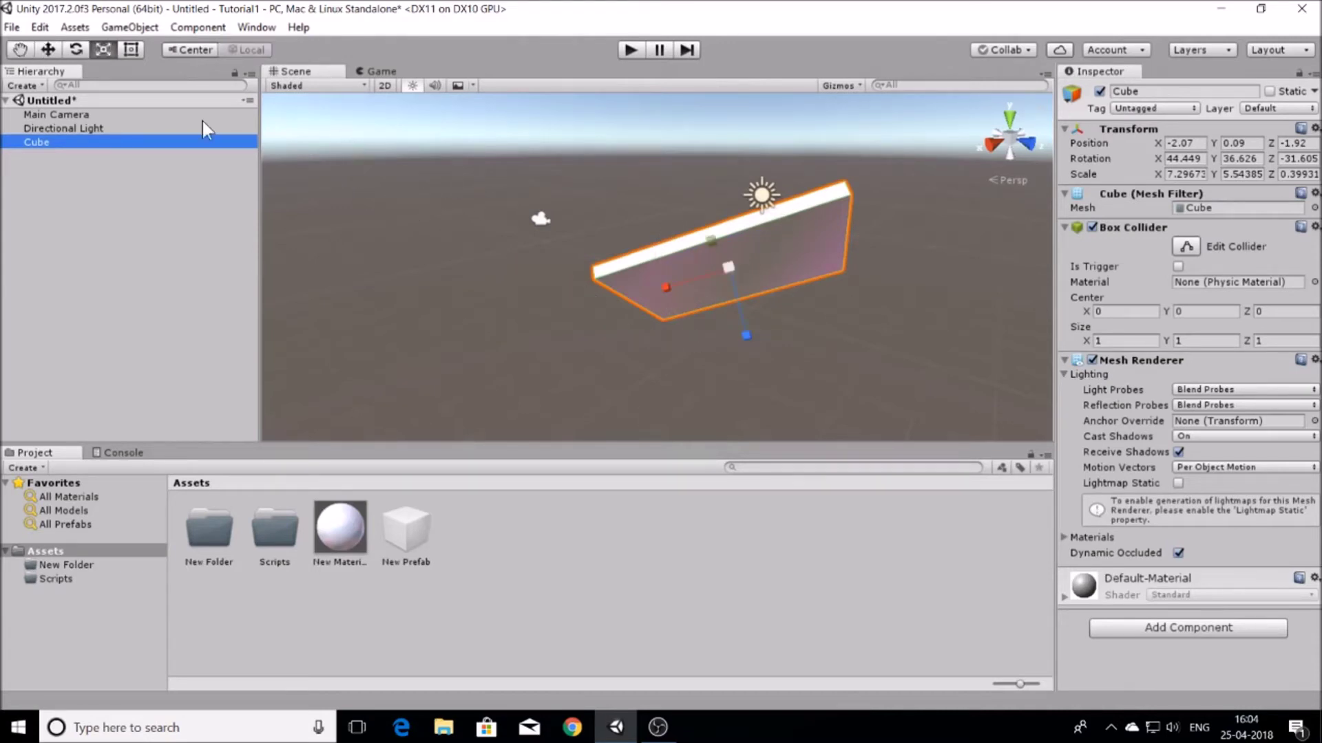
# - Delete the existing directional light and add a new directional light to the scene
pyautogui.click(60, 128)
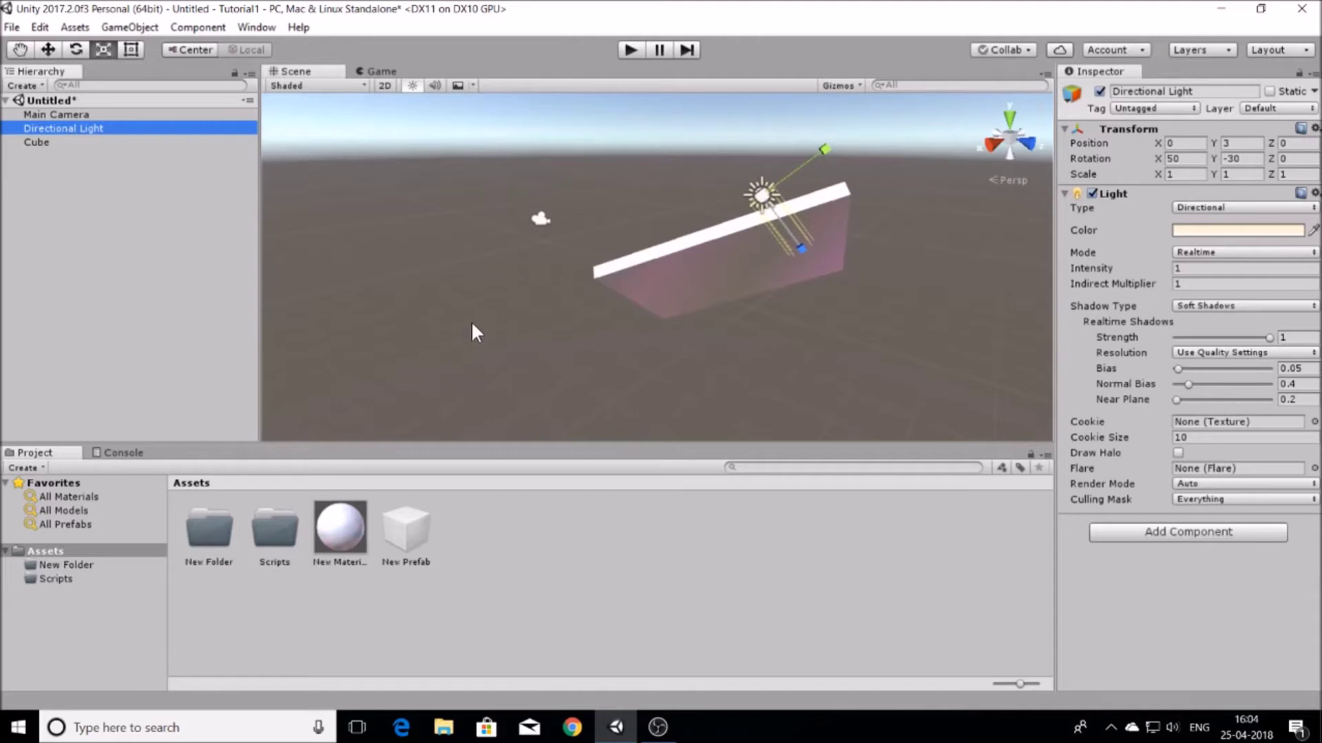
pyautogui.press('Delete')
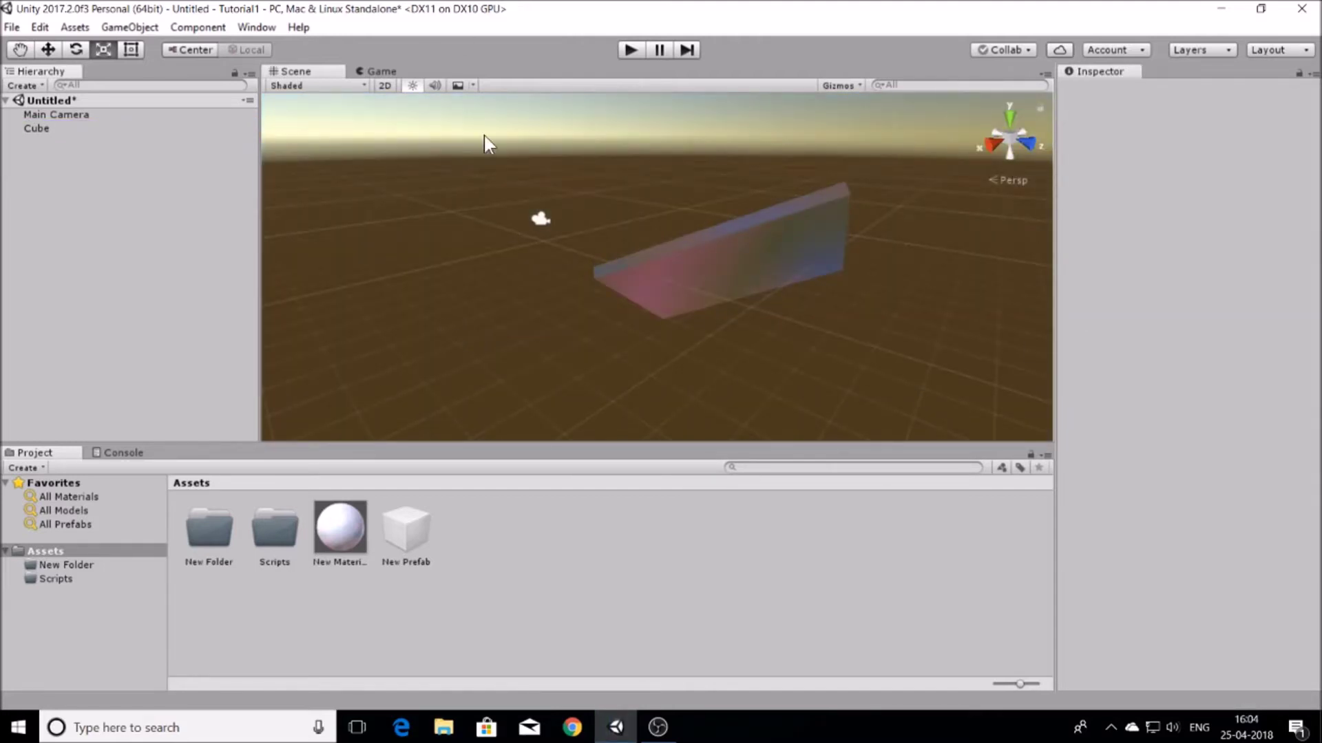
pyautogui.click(24, 86)
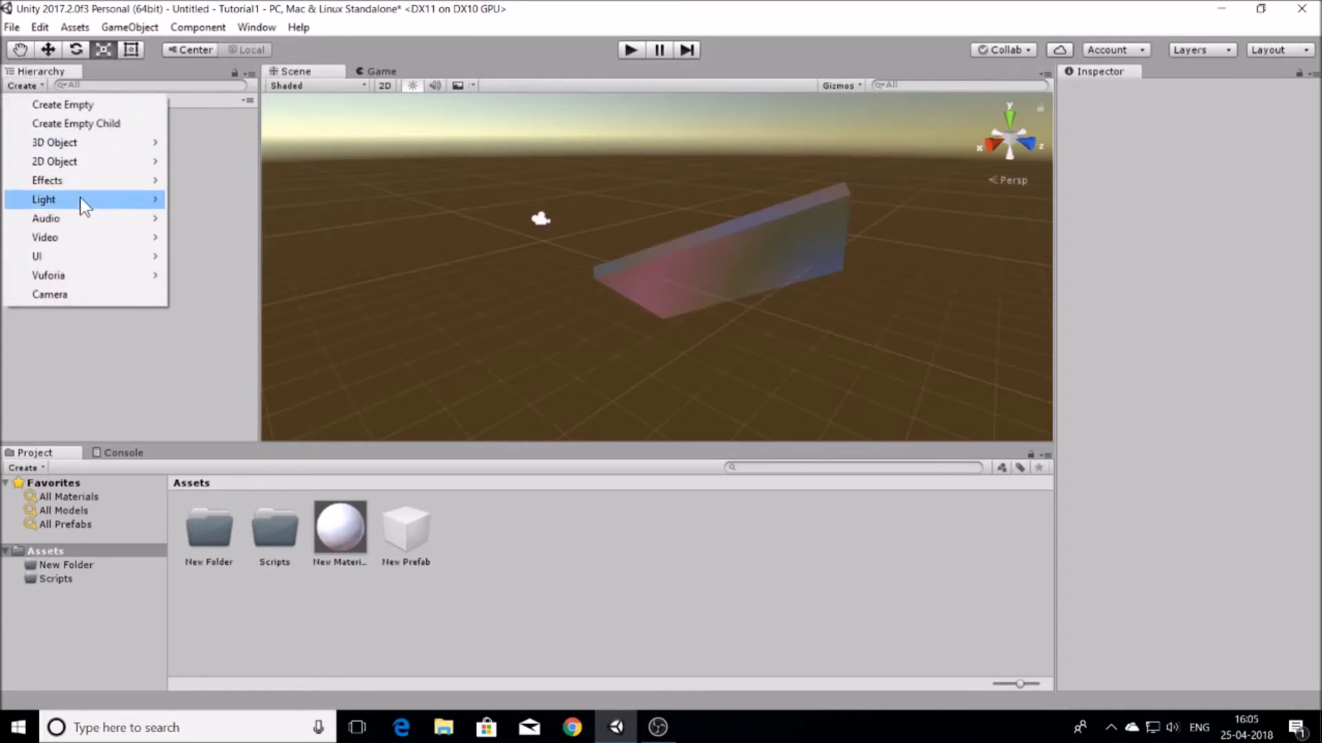
pyautogui.moveTo(86, 201)
pyautogui.click(224, 200)
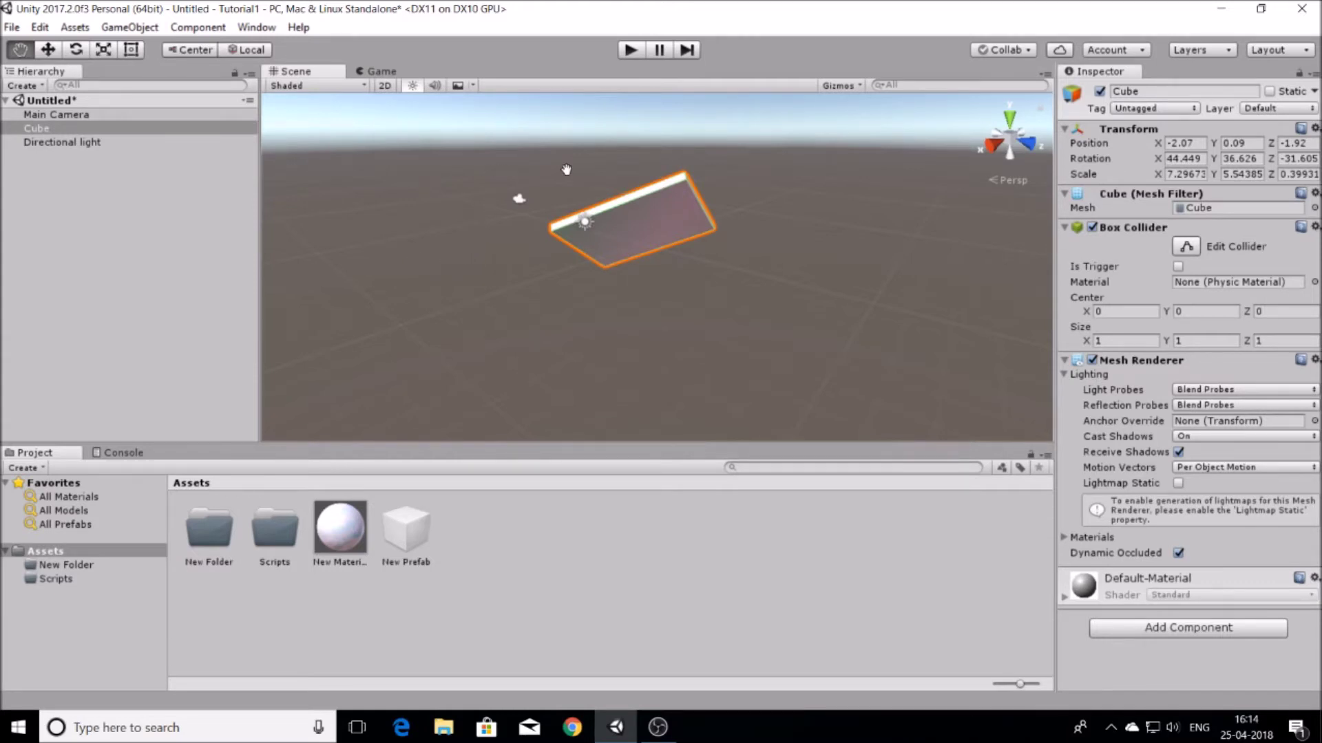
# - Pan and orbit the scene view to examine the cube from different positions and angles
pyautogui.moveTo(575, 159)
pyautogui.mouseDown()
pyautogui.moveTo(576, 281)
pyautogui.moveTo(445, 223)
pyautogui.moveTo(473, 278)
pyautogui.moveTo(482, 354)
pyautogui.mouseUp()
pyautogui.moveTo(490, 289)
pyautogui.mouseDown()
pyautogui.moveTo(490, 324)
pyautogui.moveTo(494, 258)
pyautogui.moveTo(463, 151)
pyautogui.mouseUp()
pyautogui.moveTo(468, 228); pyautogui.dragTo(455, 186)
pyautogui.moveTo(454, 303); pyautogui.dragTo(451, 266)
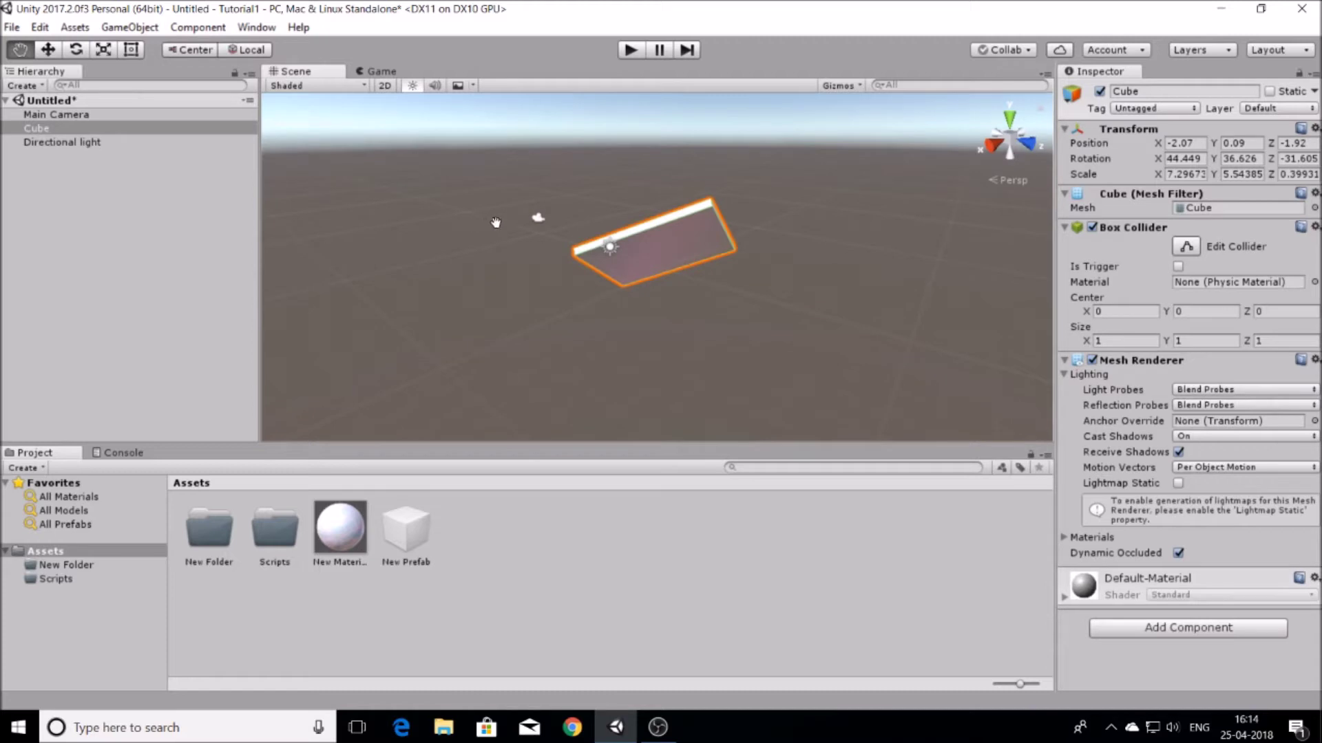
pyautogui.press('alt')
pyautogui.keyDown('alt'); pyautogui.moveTo(429, 165); pyautogui.dragTo(482, 215); pyautogui.keyUp('alt')
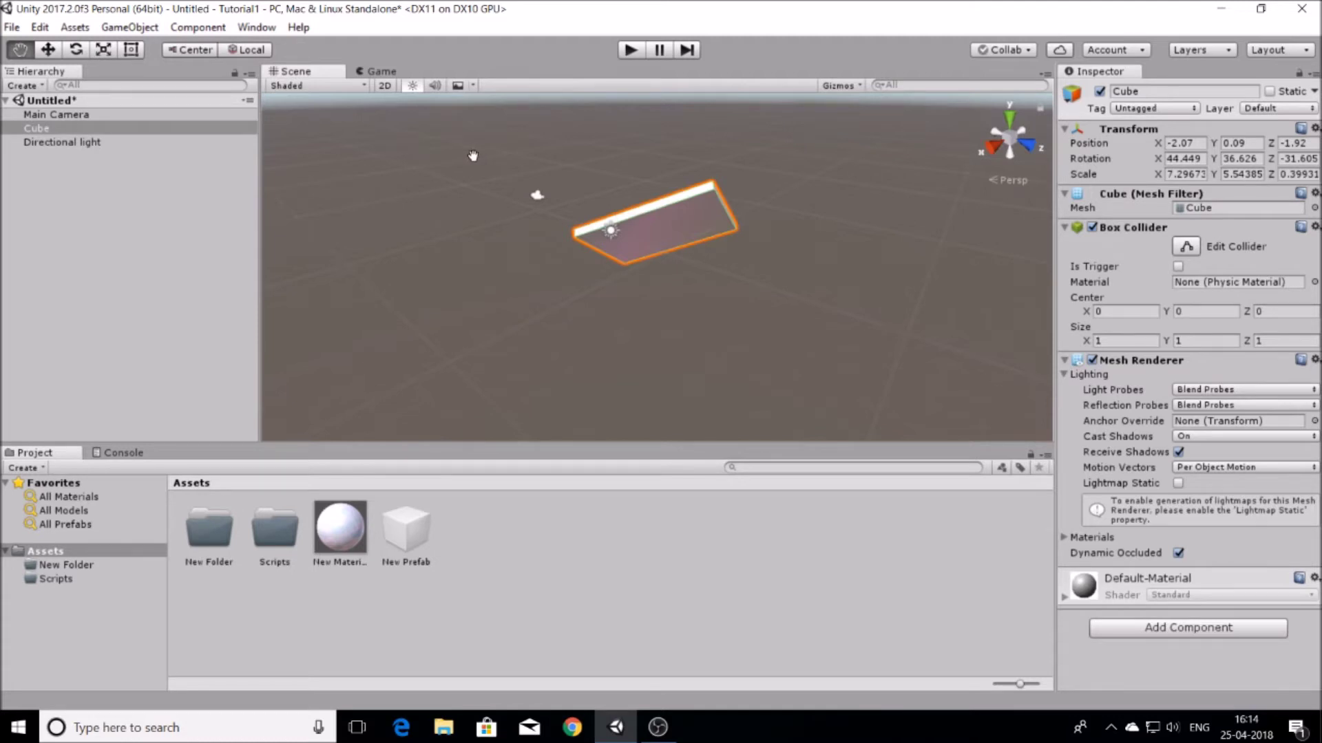
pyautogui.press('alt')
pyautogui.keyDown('alt'); pyautogui.moveTo(473, 157); pyautogui.dragTo(420, 128); pyautogui.keyUp('alt')
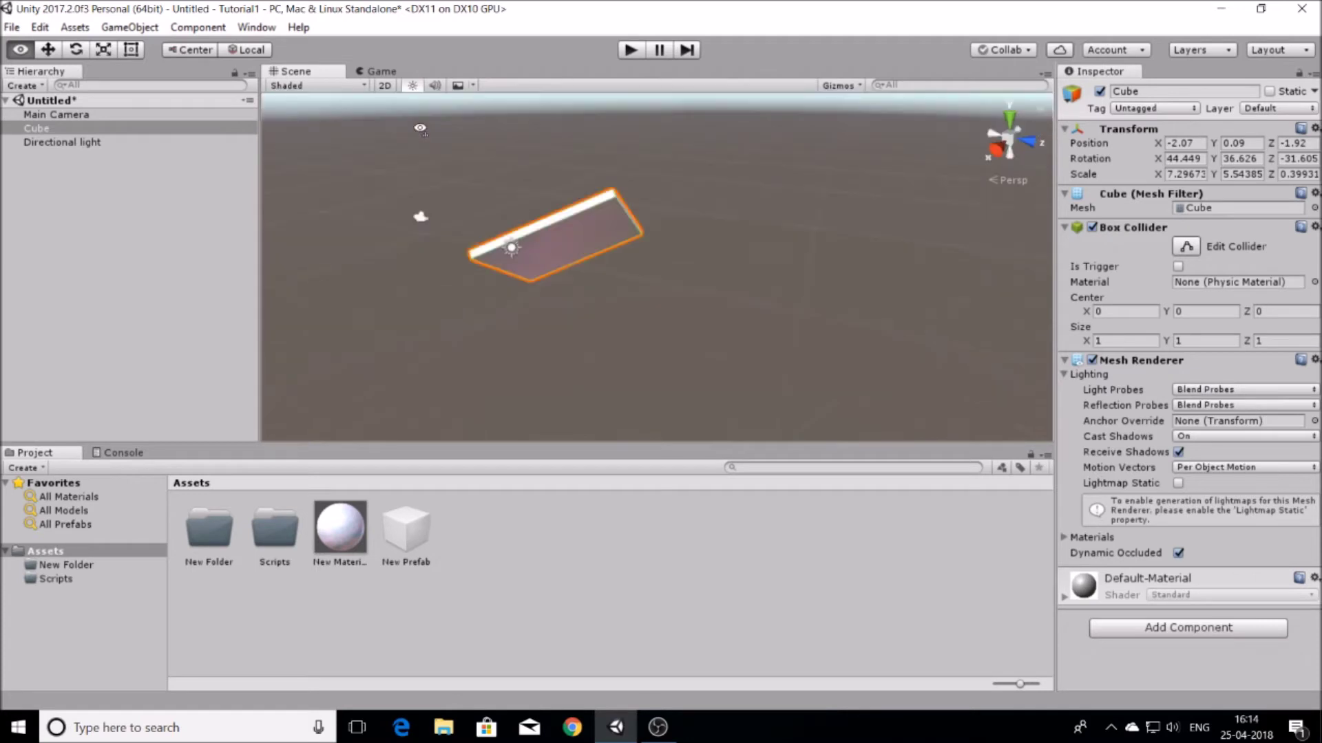
pyautogui.moveTo(420, 128); pyautogui.dragTo(410, 126, button='right')
pyautogui.moveTo(590, 309); pyautogui.dragTo(614, 239, button='right')
pyautogui.moveTo(615, 239); pyautogui.dragTo(978, 427)
pyautogui.moveTo(565, 193); pyautogui.dragTo(331, 105)
pyautogui.moveTo(776, 345); pyautogui.dragTo(323, 110)
pyautogui.moveTo(858, 339); pyautogui.dragTo(393, 162)
pyautogui.moveTo(752, 314); pyautogui.dragTo(466, 188)
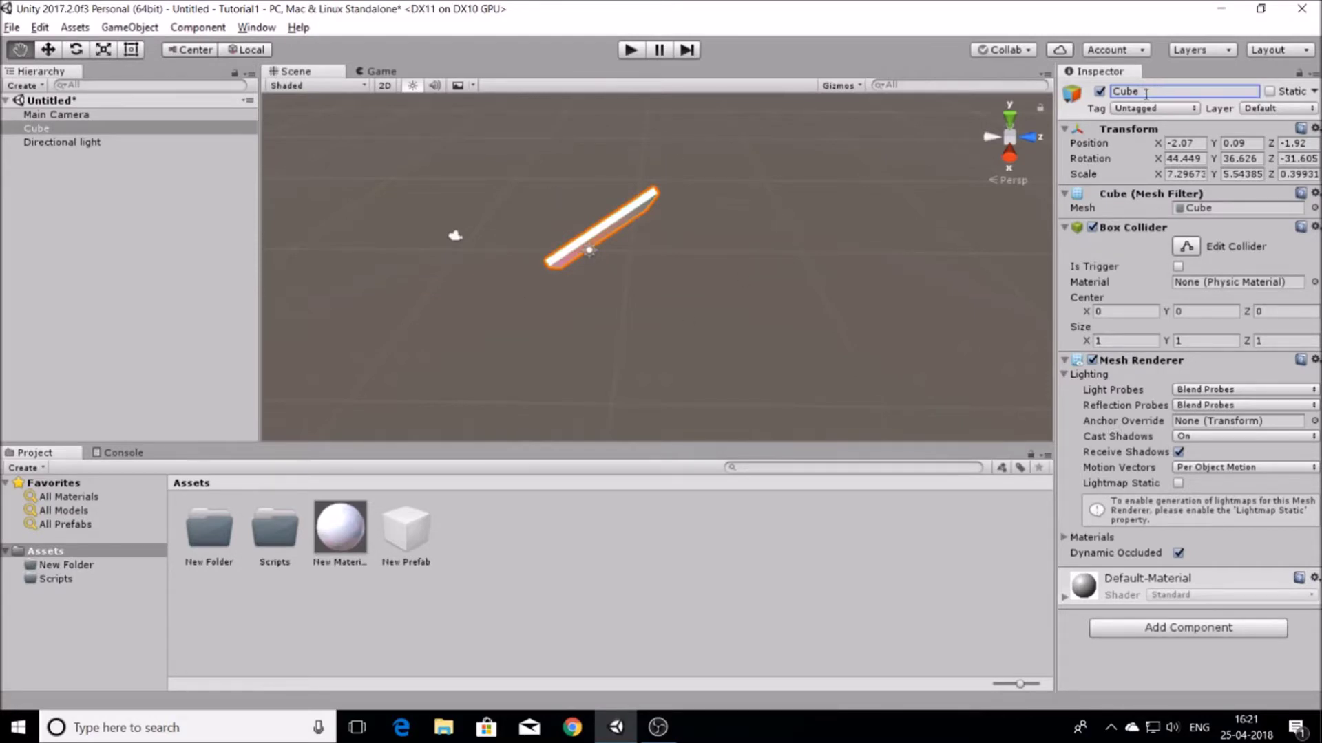
# - Rename the Cube object as Box
pyautogui.click(47, 131)
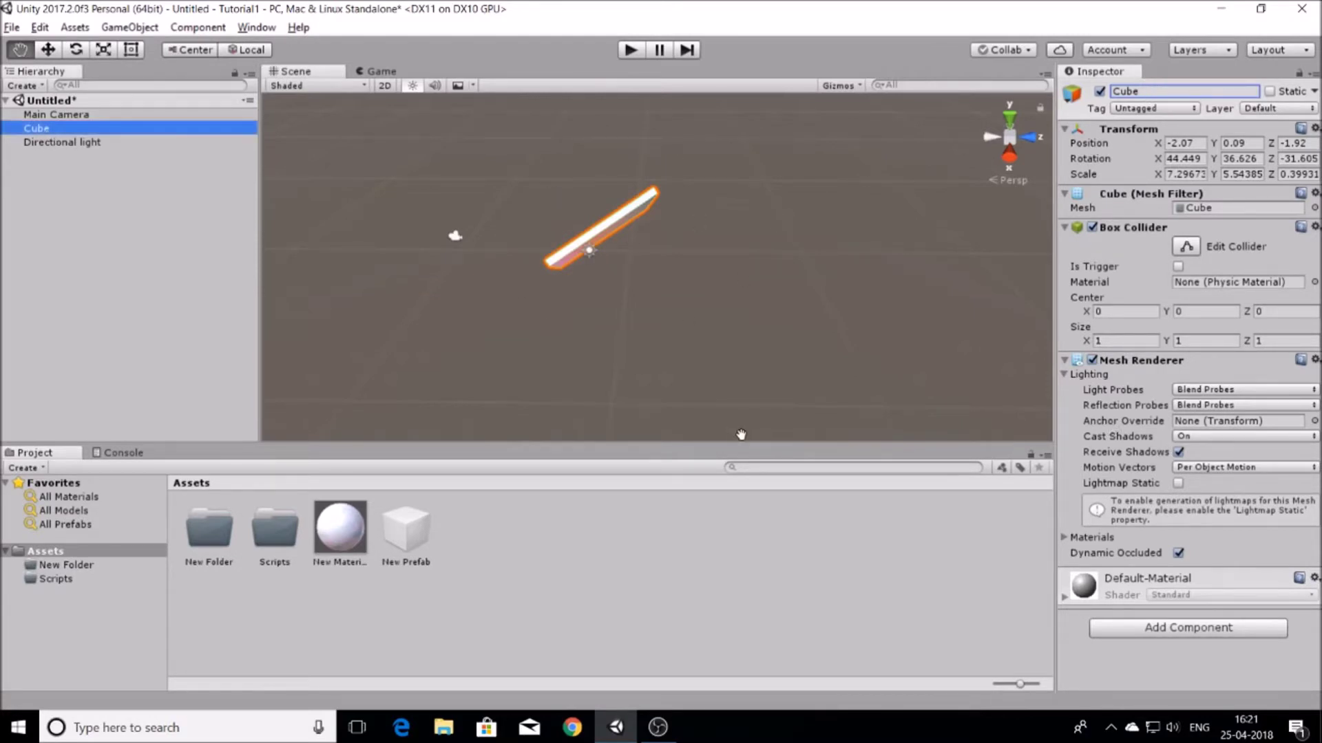
pyautogui.click(1142, 91)
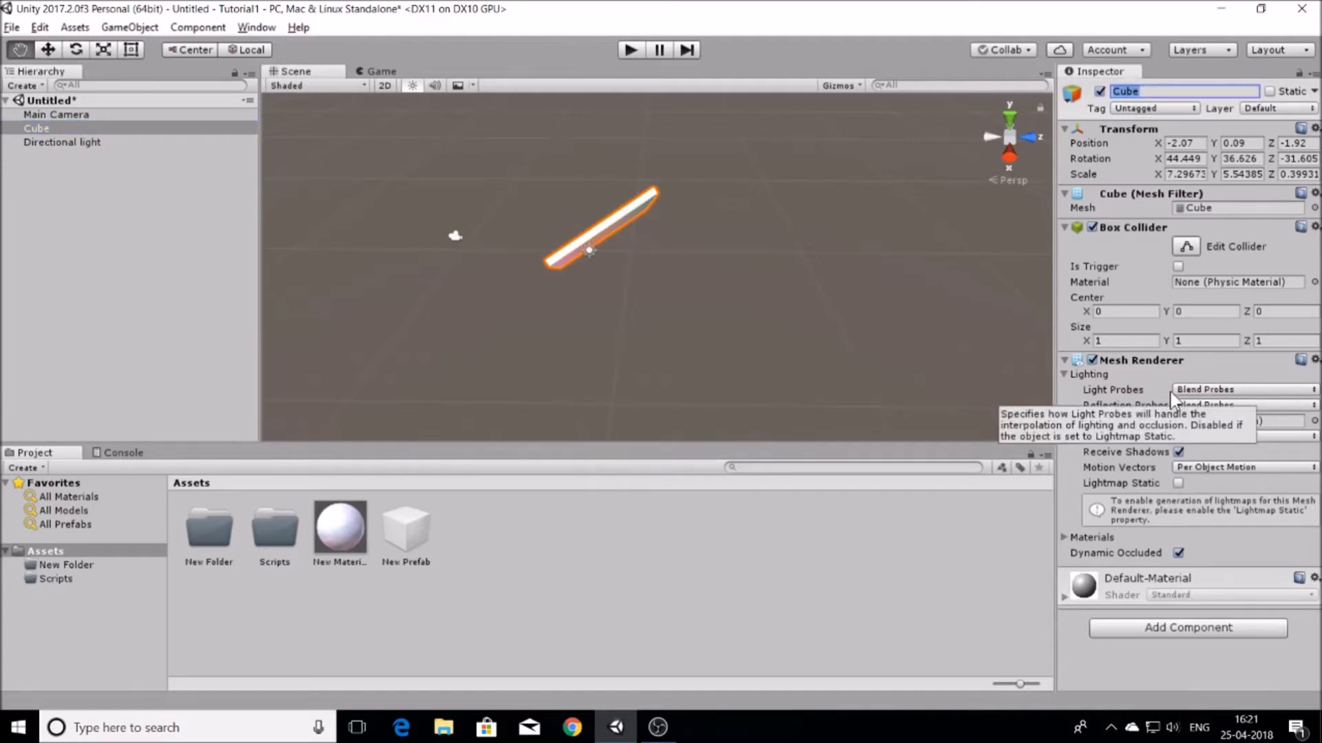
pyautogui.press('BackSpace')
pyautogui.write('Box')
pyautogui.press('Return')
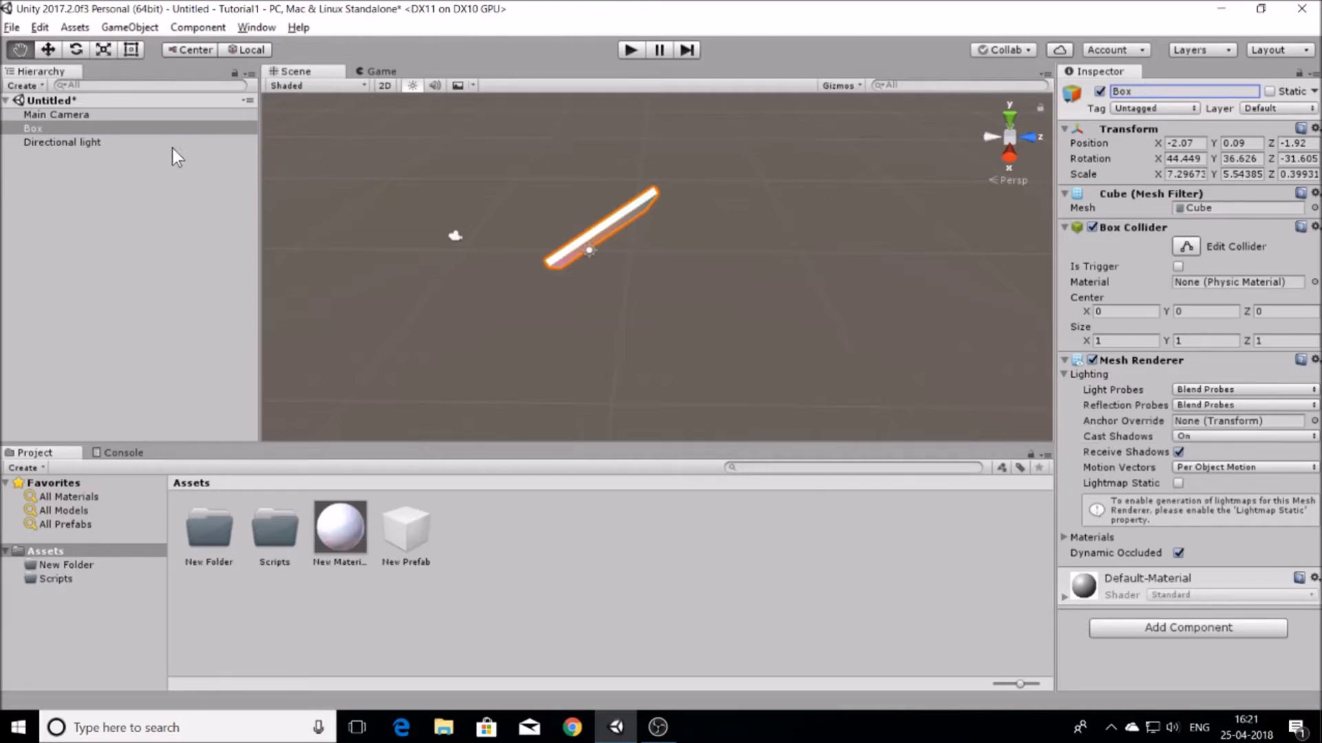
# - Deactivate and reactivate the Box object several times, leaving it active
pyautogui.click(67, 128)
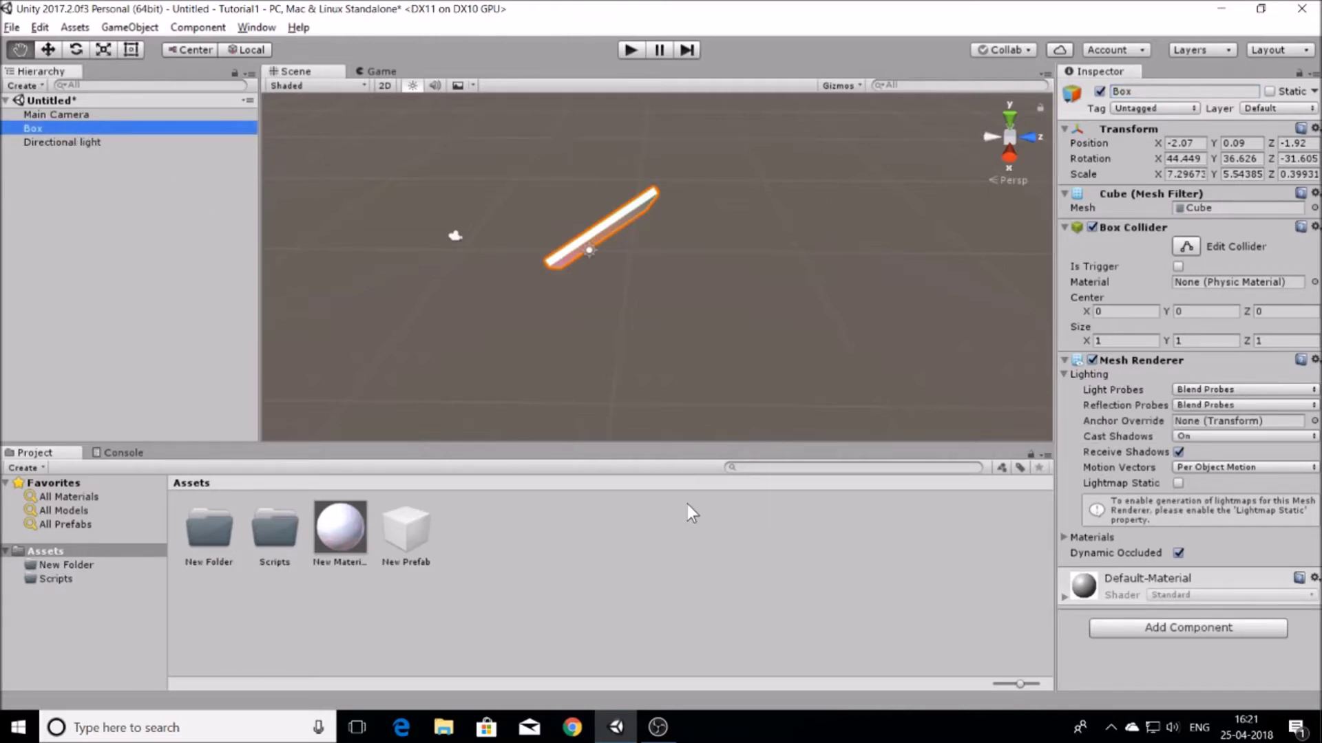
pyautogui.click(1099, 91)
pyautogui.click(1100, 91)
pyautogui.click(1100, 92)
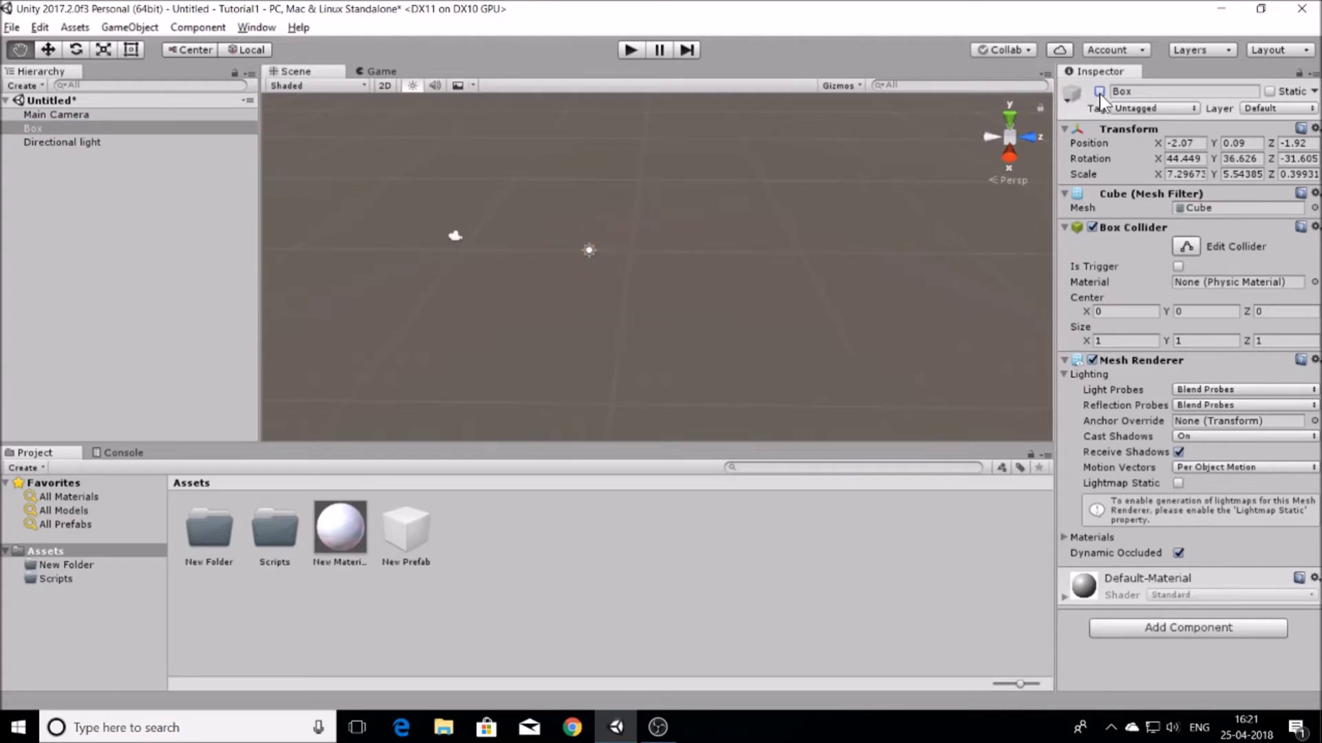
pyautogui.click(1099, 92)
pyautogui.click(1099, 91)
pyautogui.click(1100, 92)
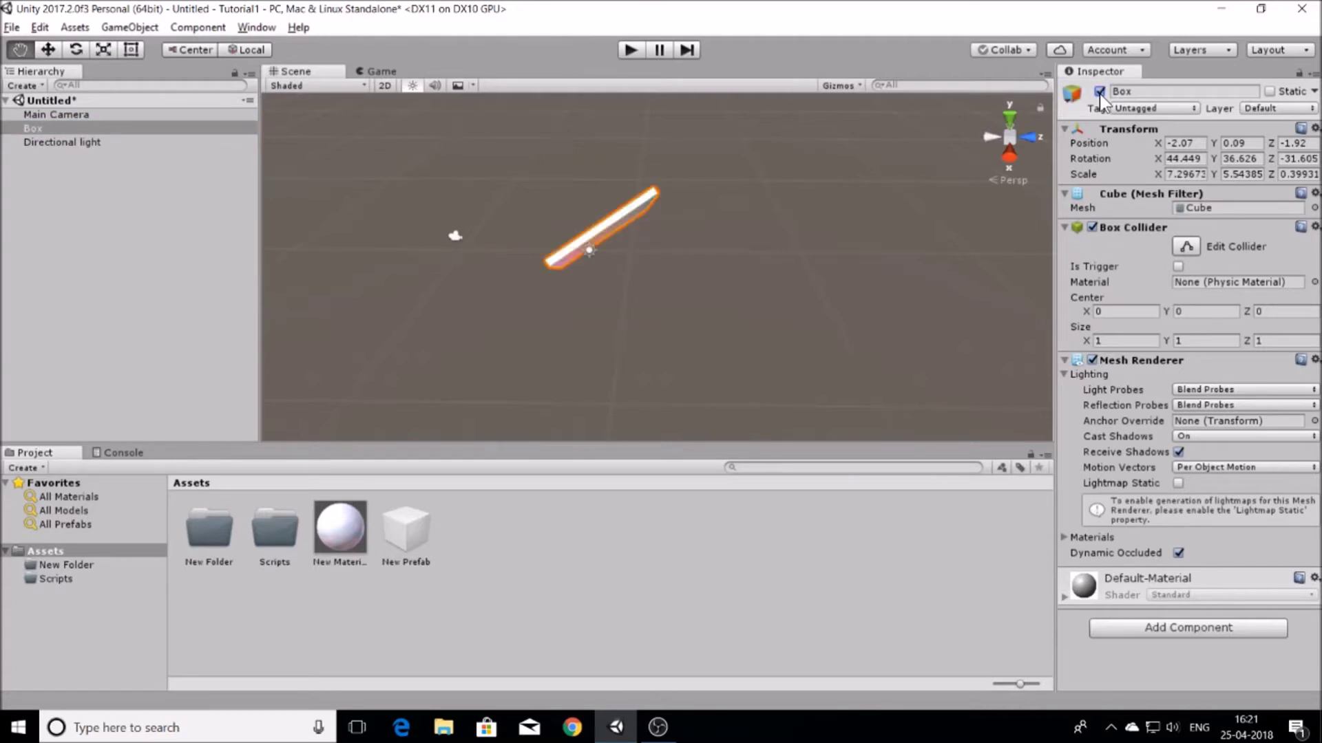
pyautogui.click(1099, 92)
pyautogui.click(1099, 92)
pyautogui.click(1099, 92)
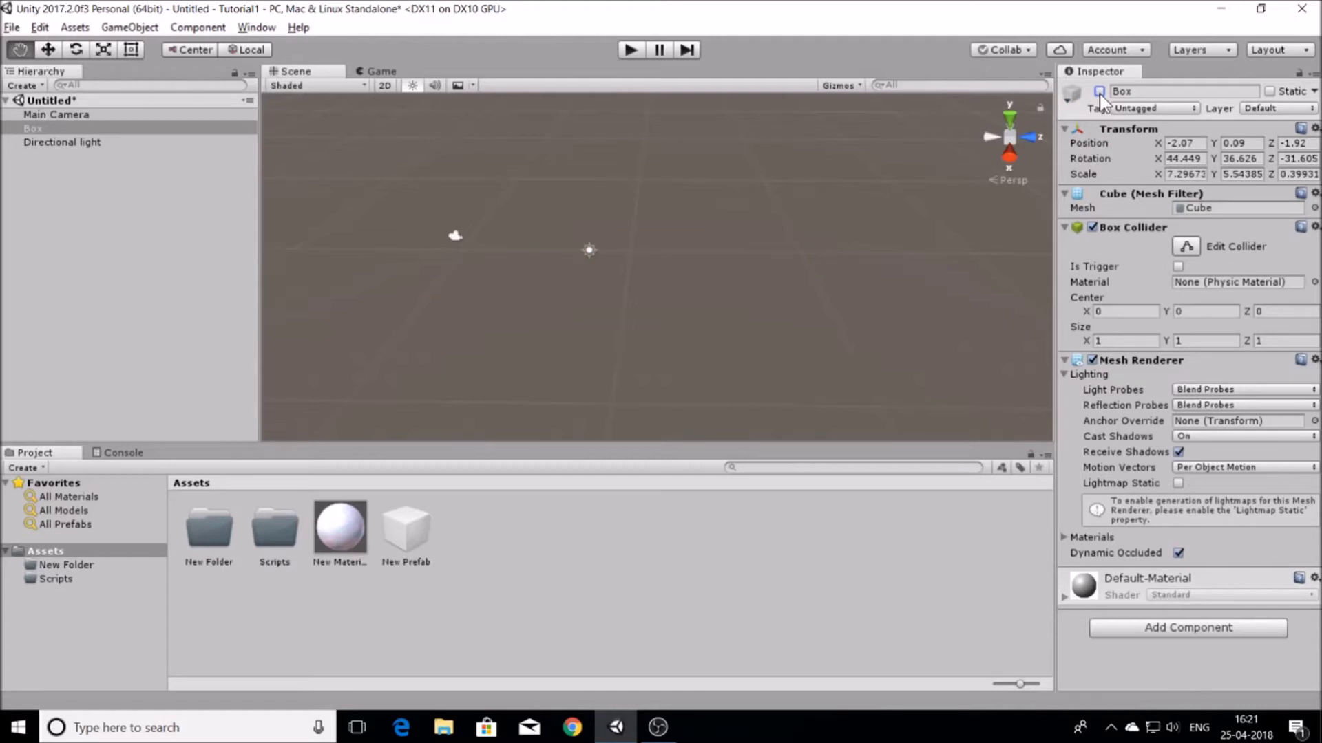
pyautogui.click(1099, 91)
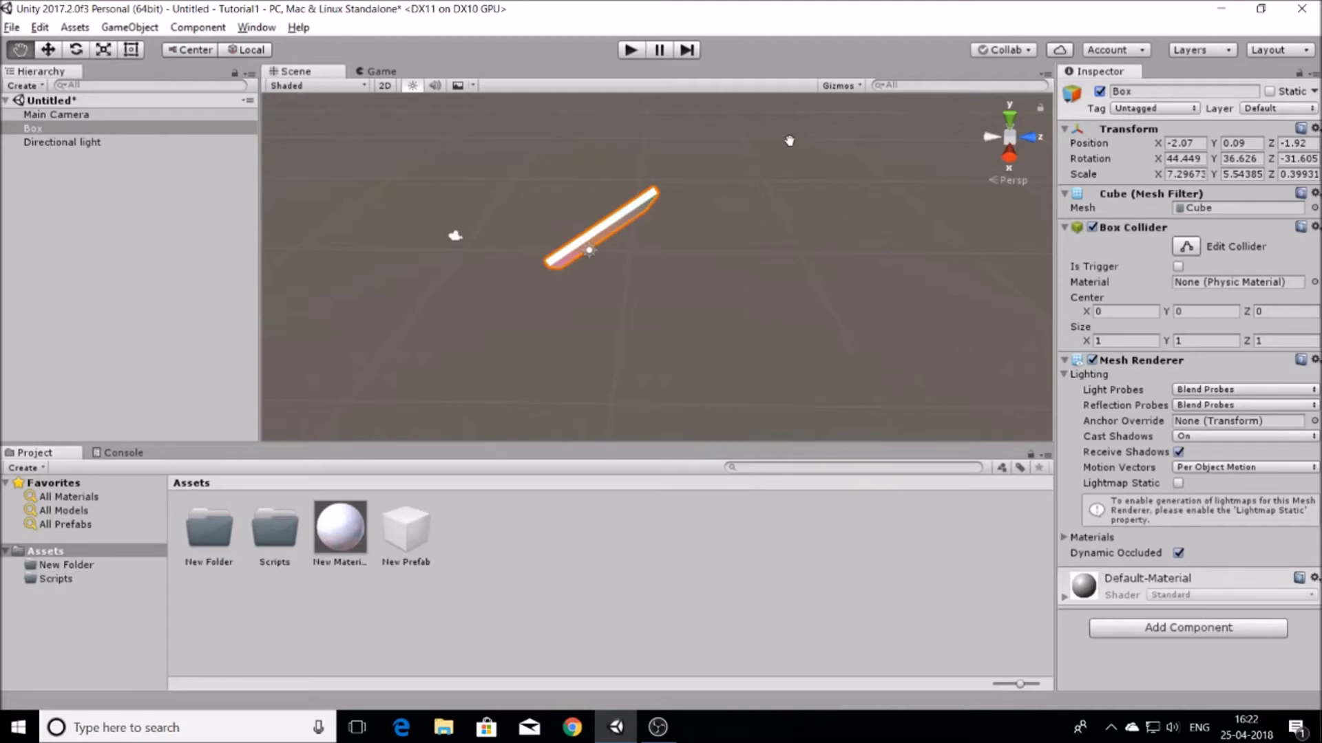
# - Assign the Player tag to the Box object
pyautogui.click(1153, 108)
pyautogui.click(1148, 215)
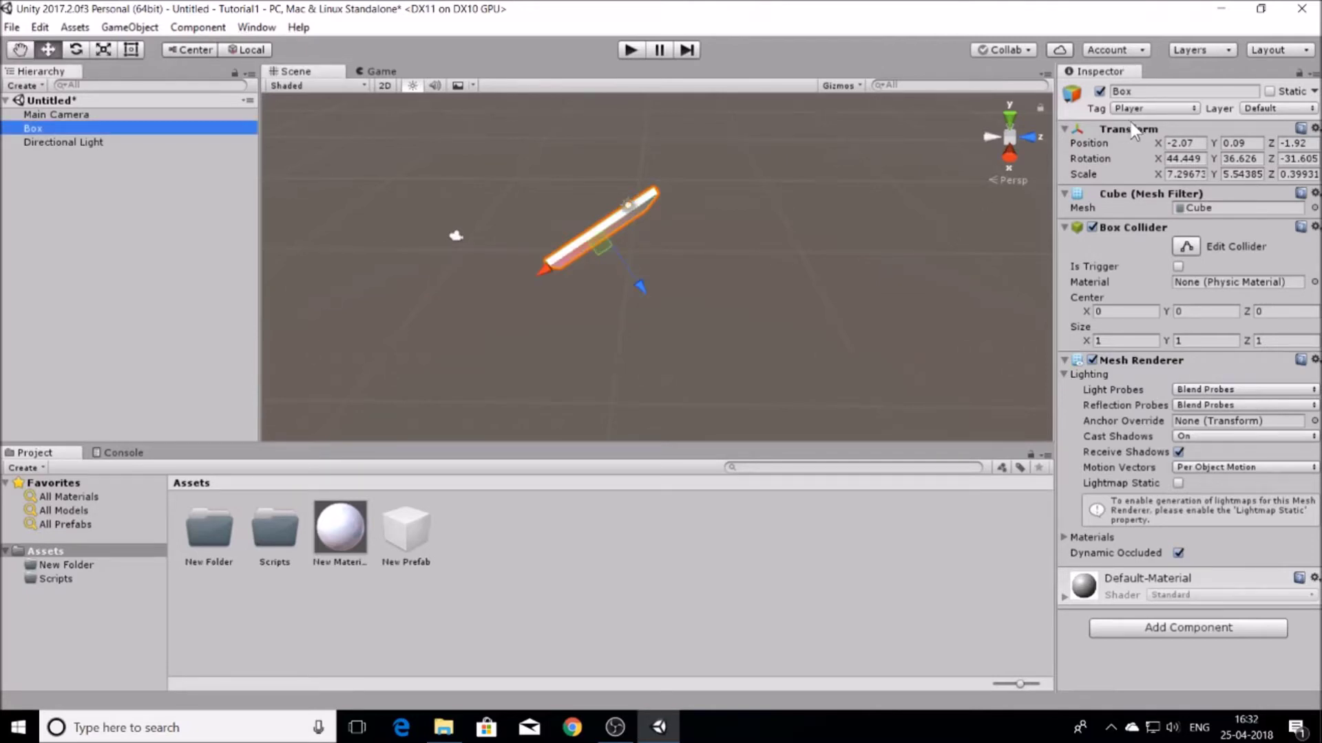
# - Create a new tag named Collectible in the project's tag list
pyautogui.click(1159, 106)
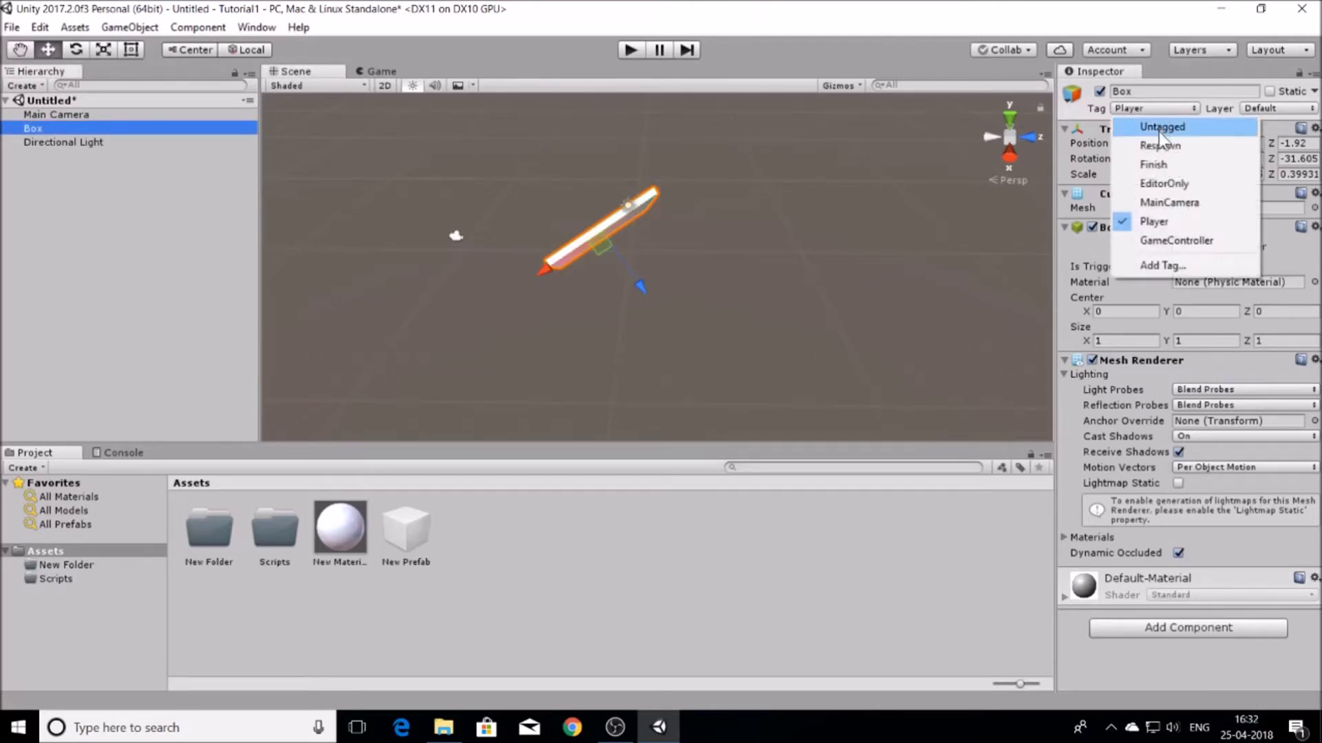
pyautogui.click(1179, 267)
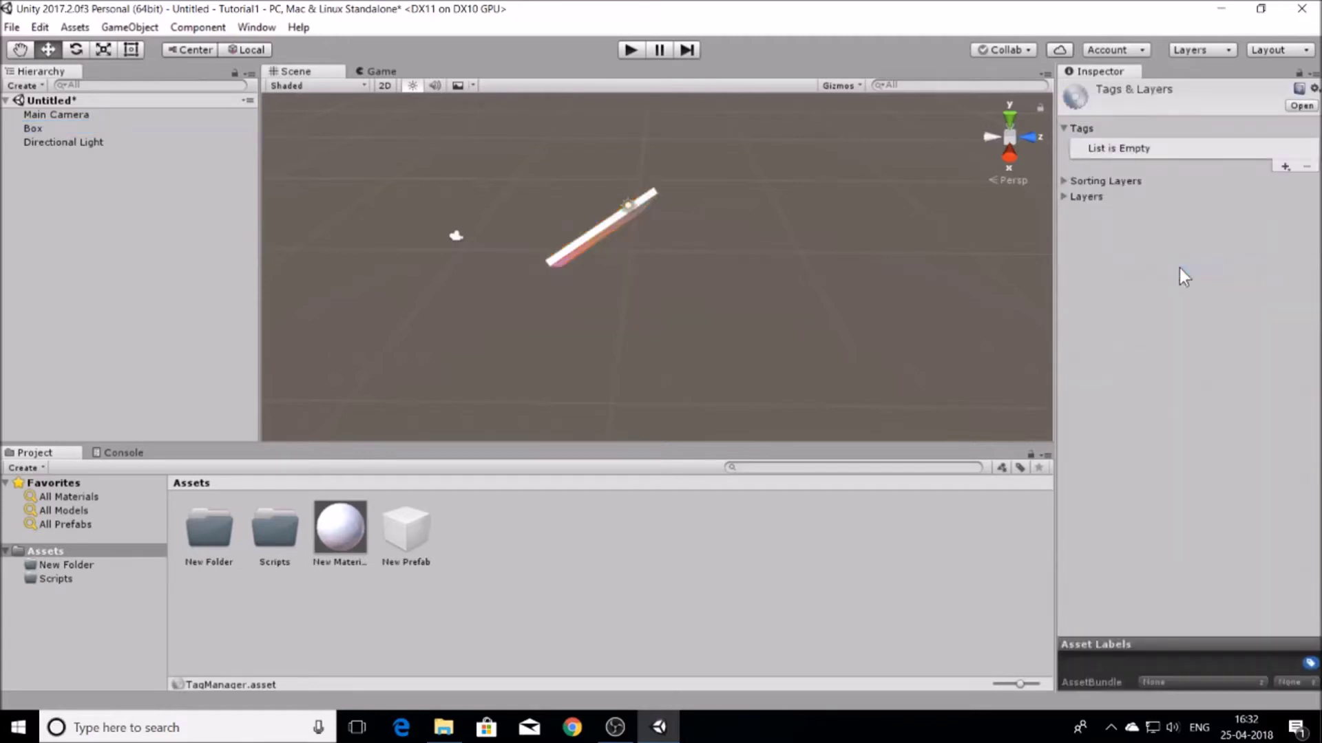
pyautogui.click(1284, 168)
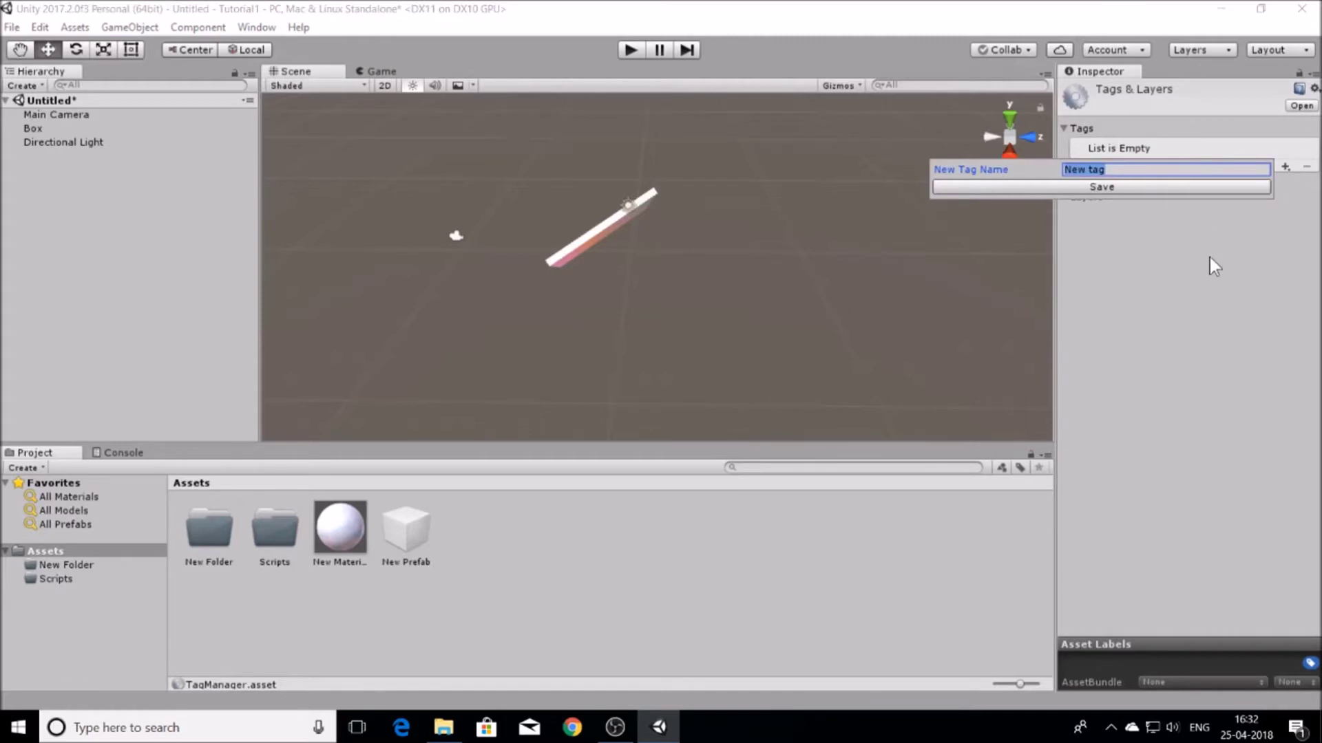
pyautogui.write('Collectible')
pyautogui.press('Return')
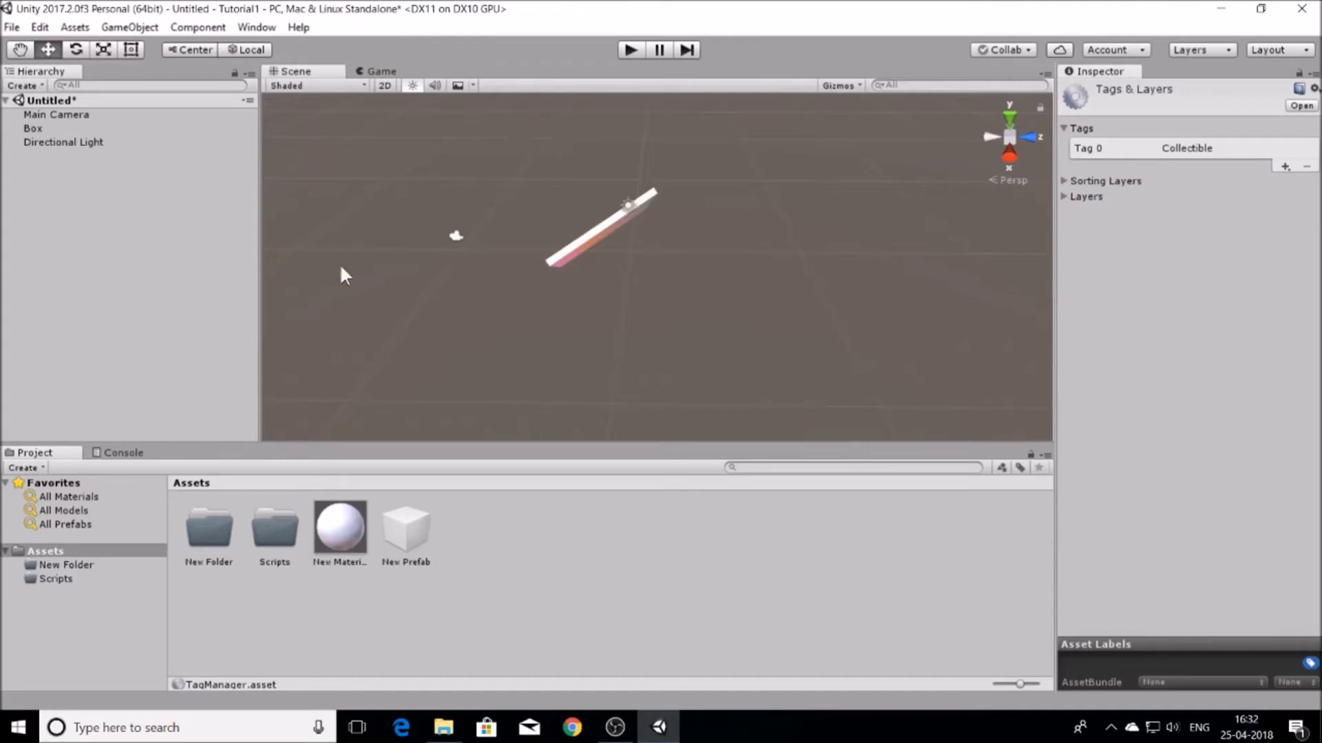
# - Assign the Collectible tag to the Box object
pyautogui.click(53, 128)
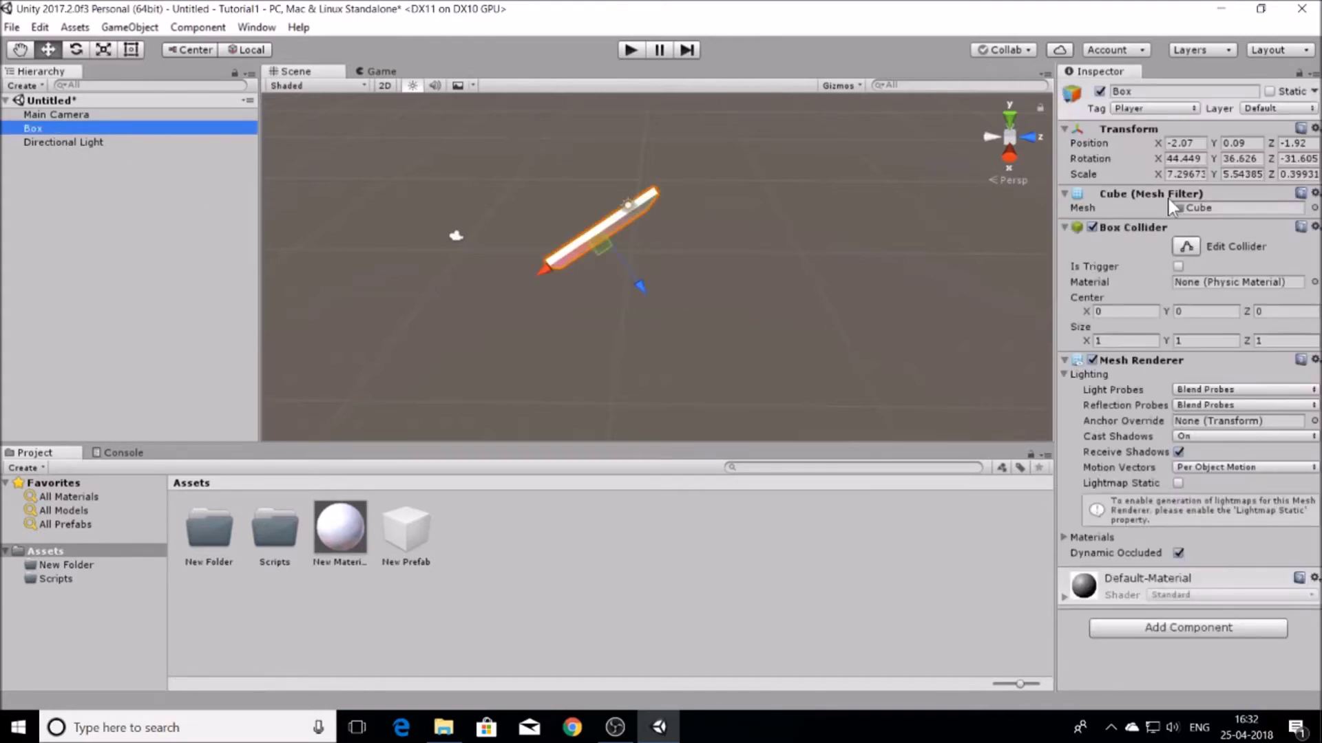
pyautogui.click(1134, 109)
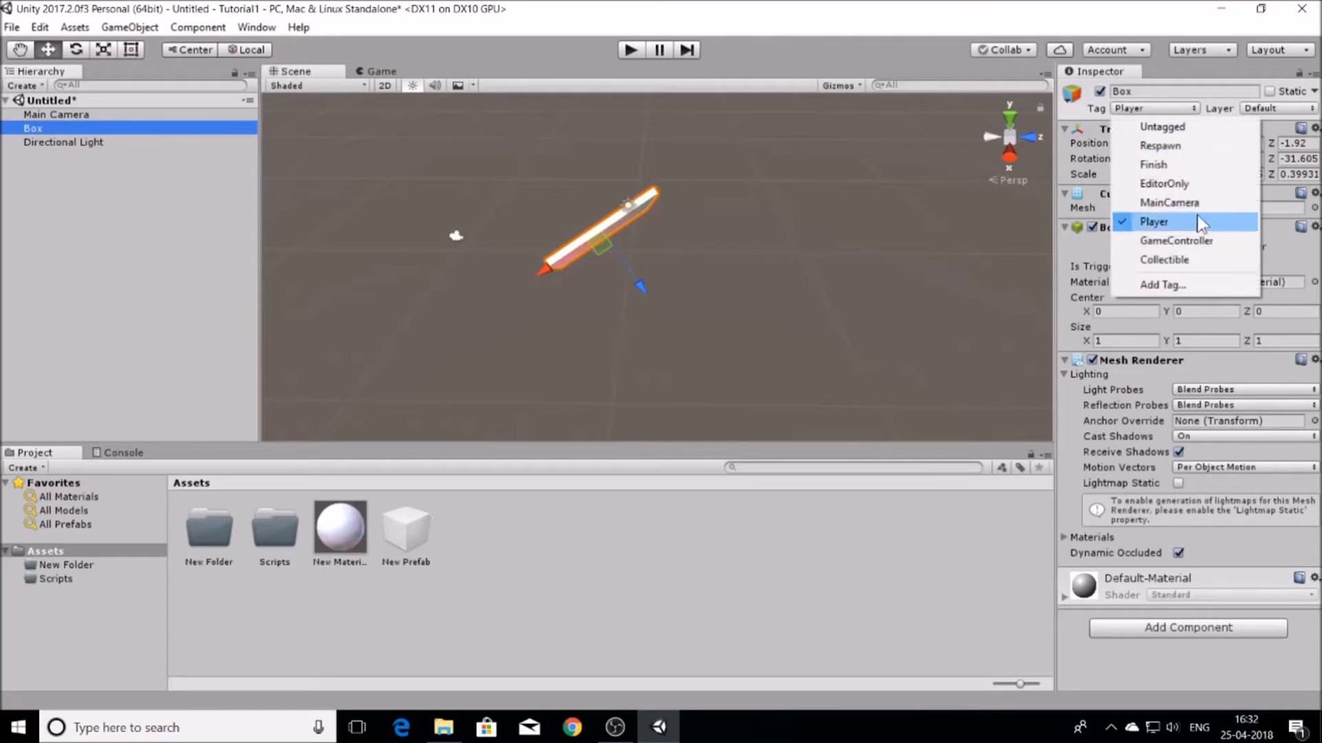
pyautogui.click(1187, 260)
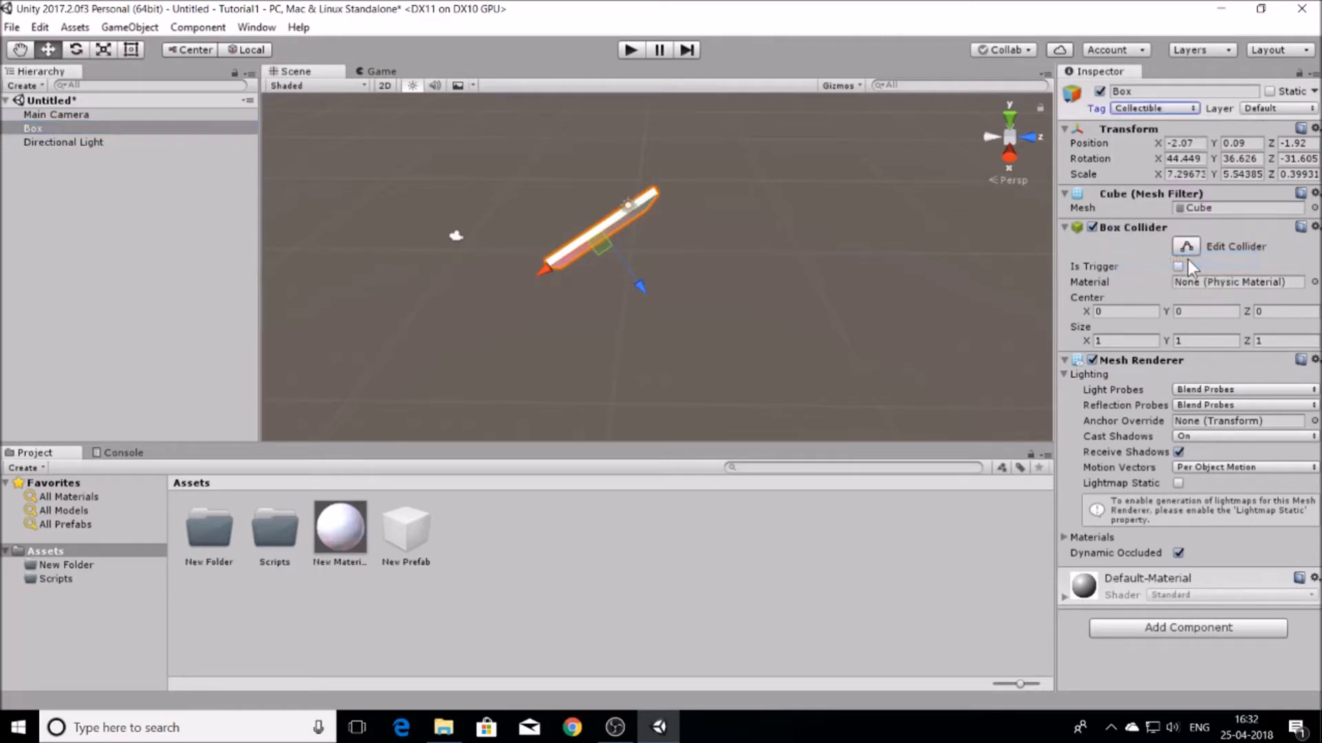
# - Try to remove the Collectible tag from the project's tag list
pyautogui.click(1158, 111)
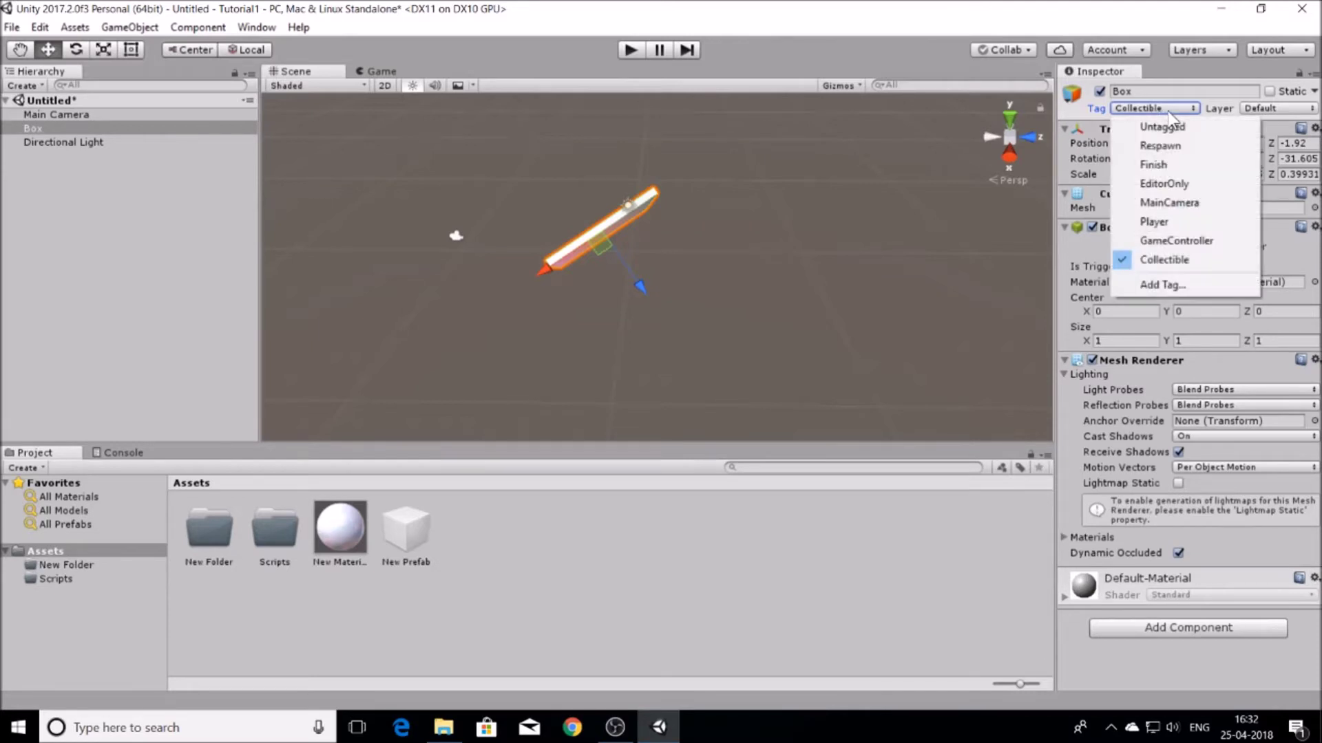
pyautogui.click(1159, 285)
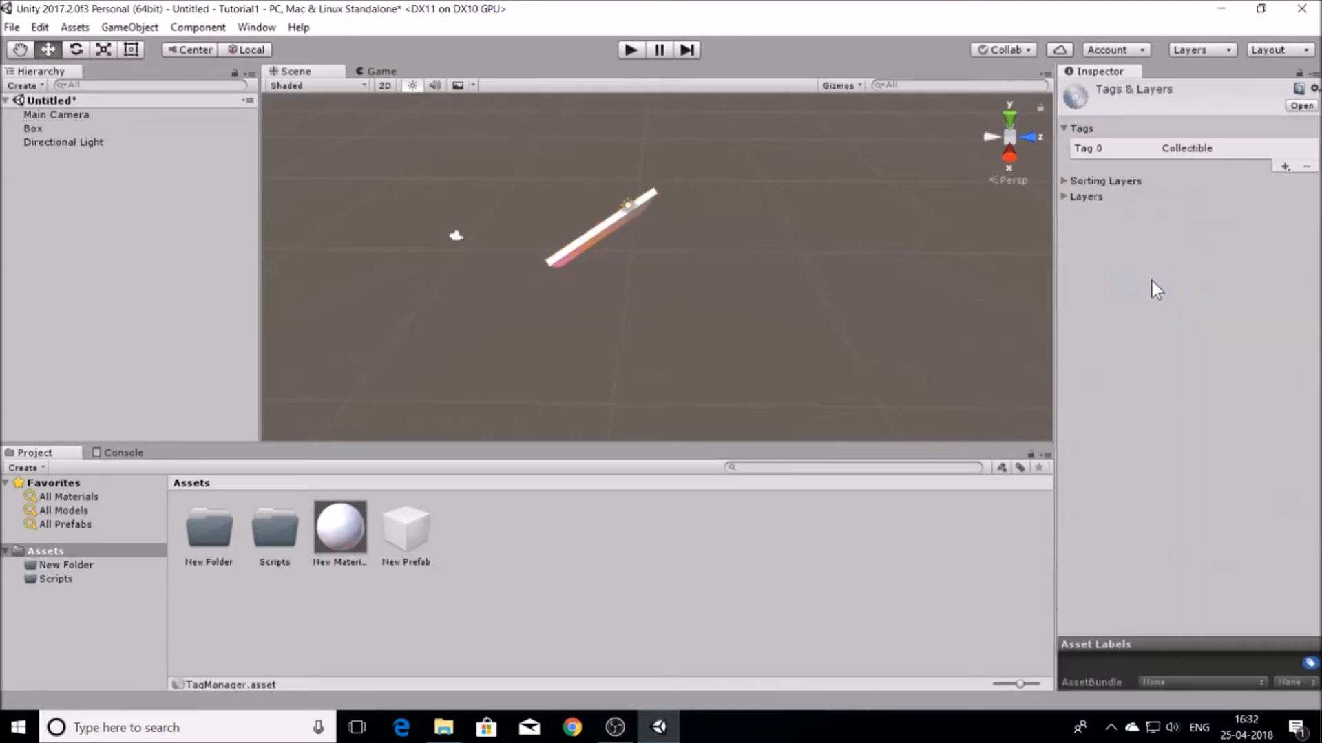
pyautogui.click(1195, 151)
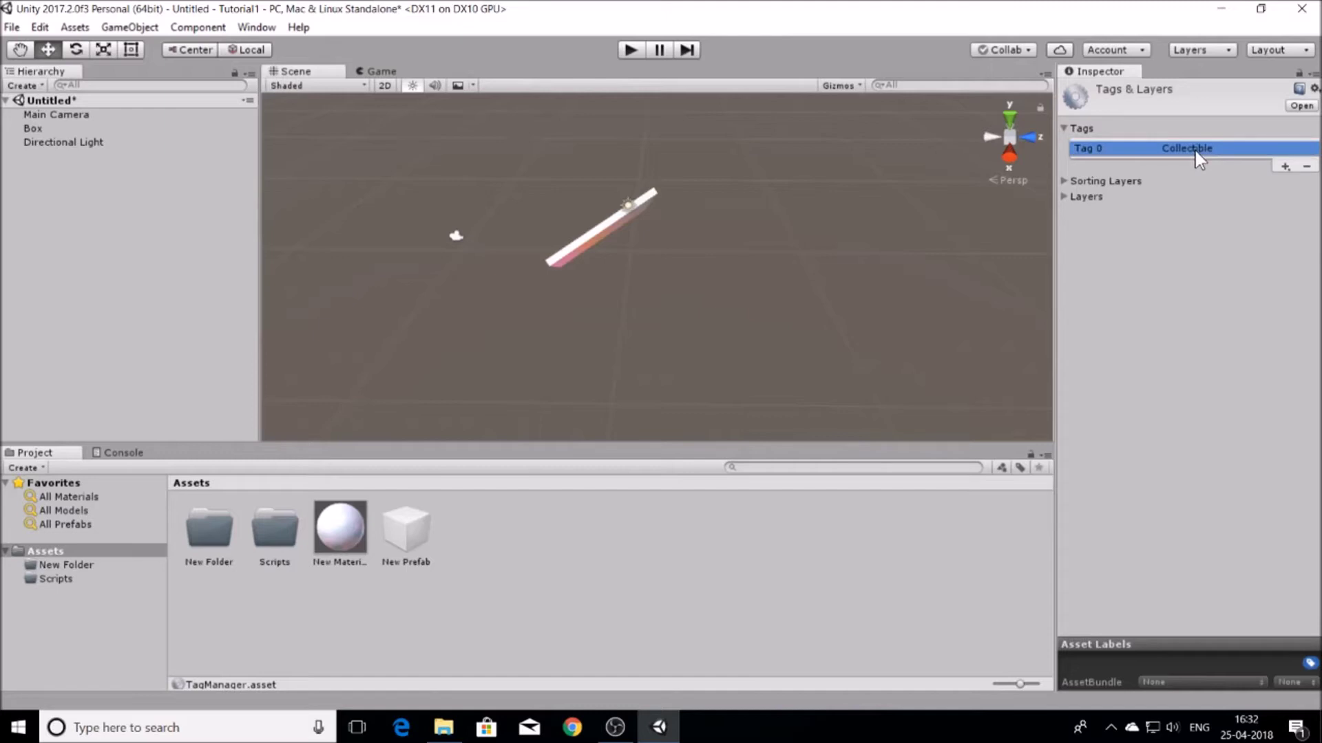
pyautogui.click(1307, 167)
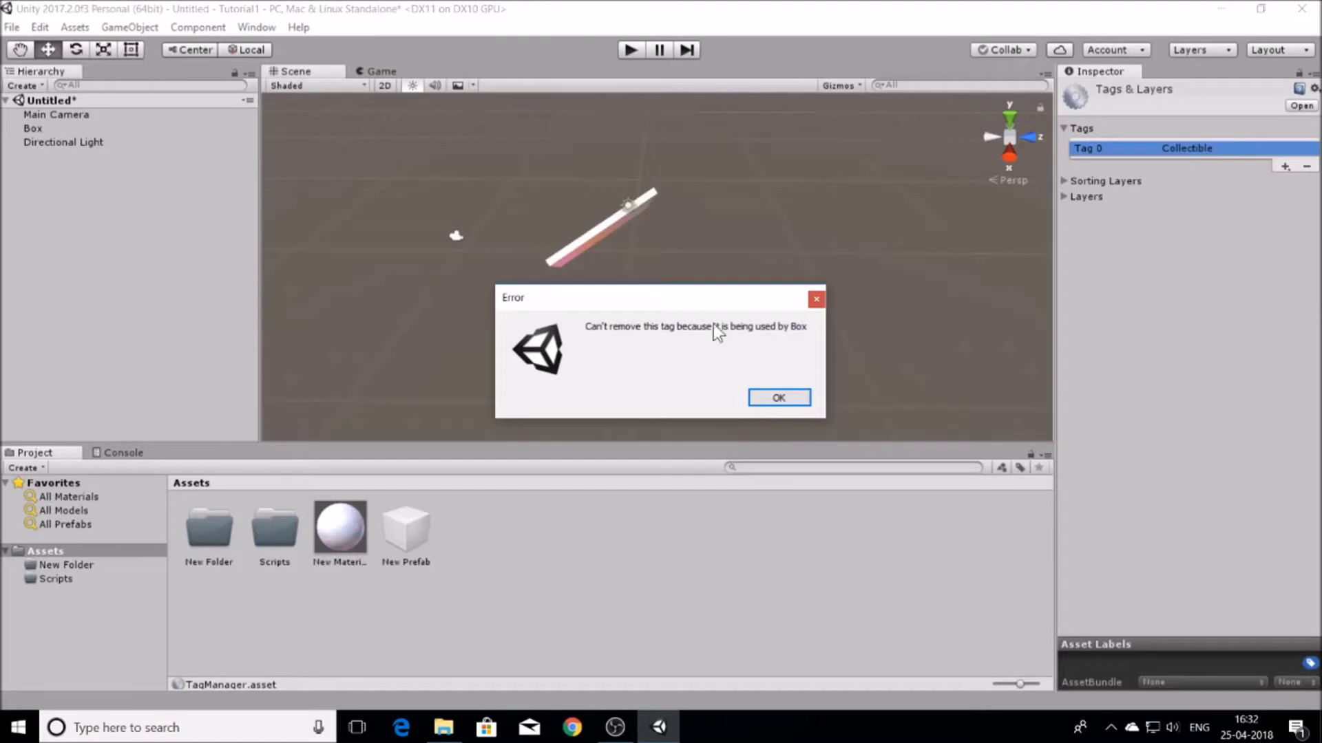
pyautogui.click(781, 398)
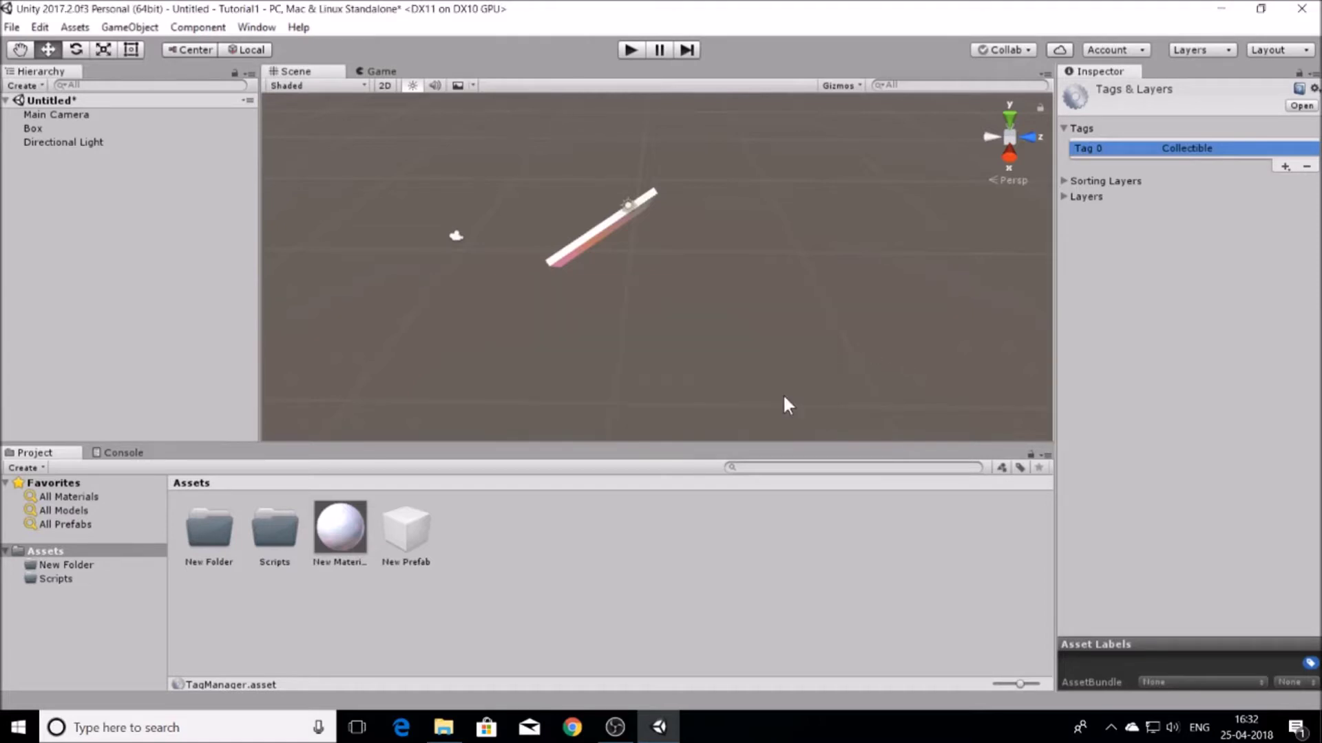
# - Change the Box object's tag to Player
pyautogui.click(36, 129)
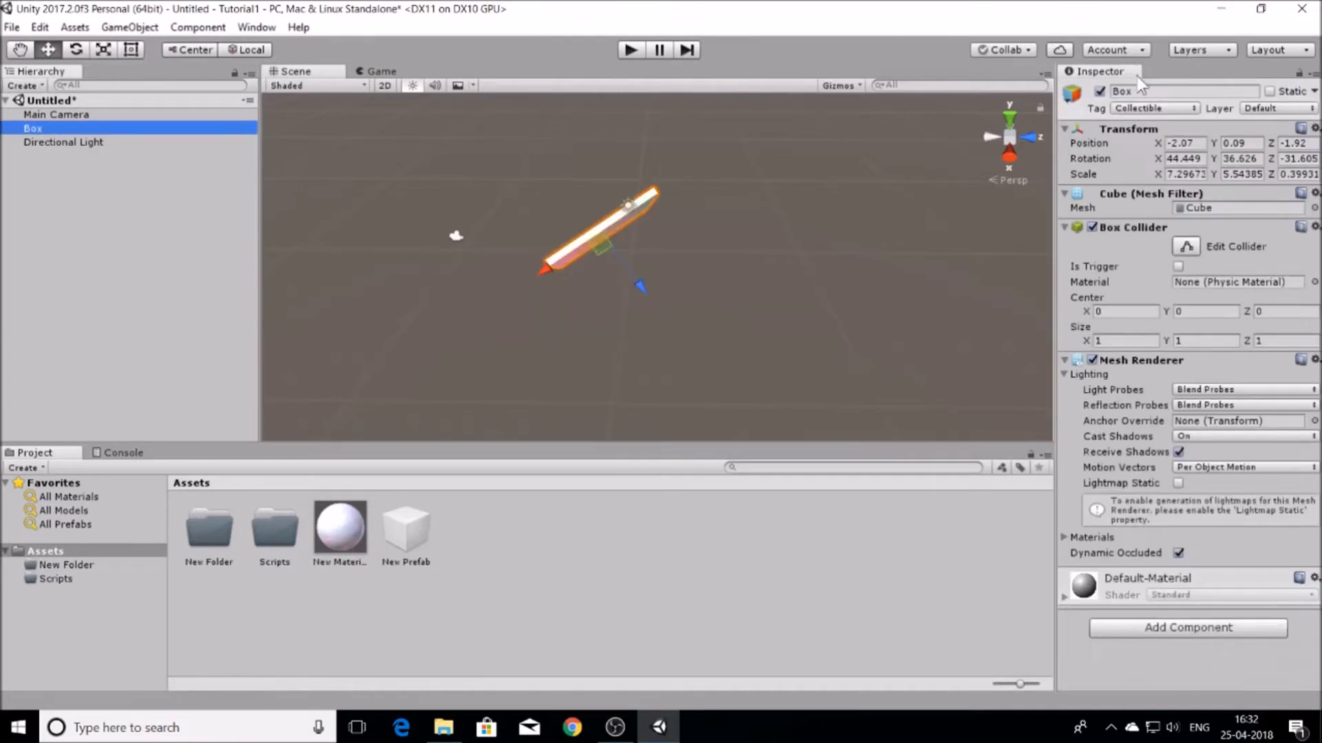
pyautogui.click(1126, 109)
pyautogui.click(1154, 221)
# - Delete the Collectible tag from the project's tag list
pyautogui.click(1160, 108)
pyautogui.click(1163, 285)
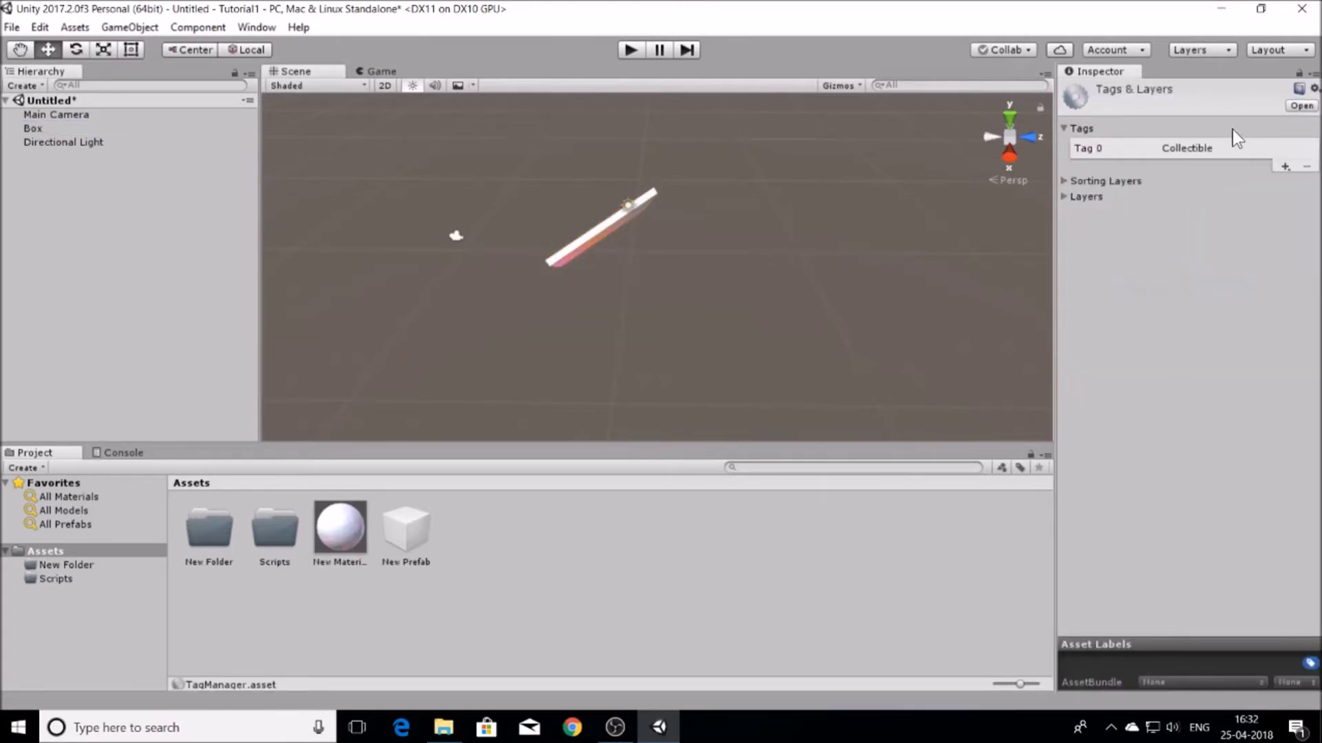
pyautogui.click(1206, 148)
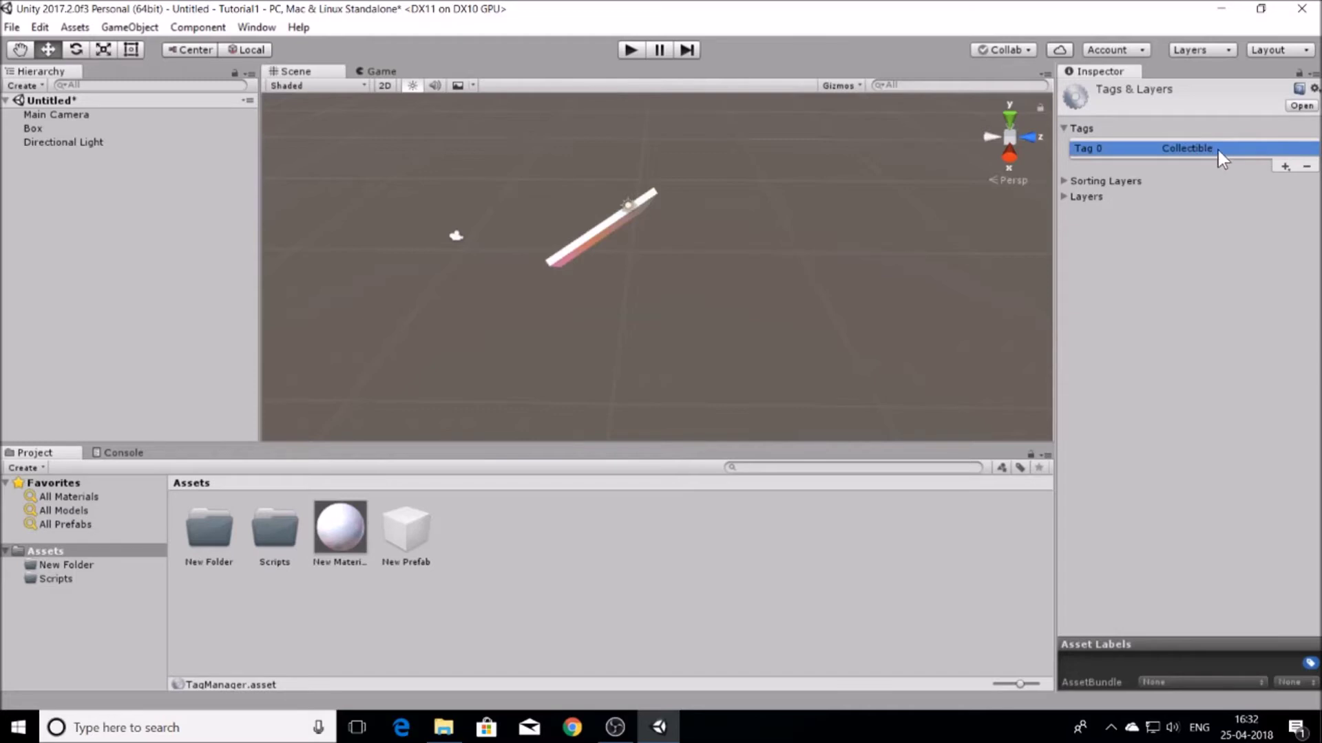
pyautogui.click(1307, 167)
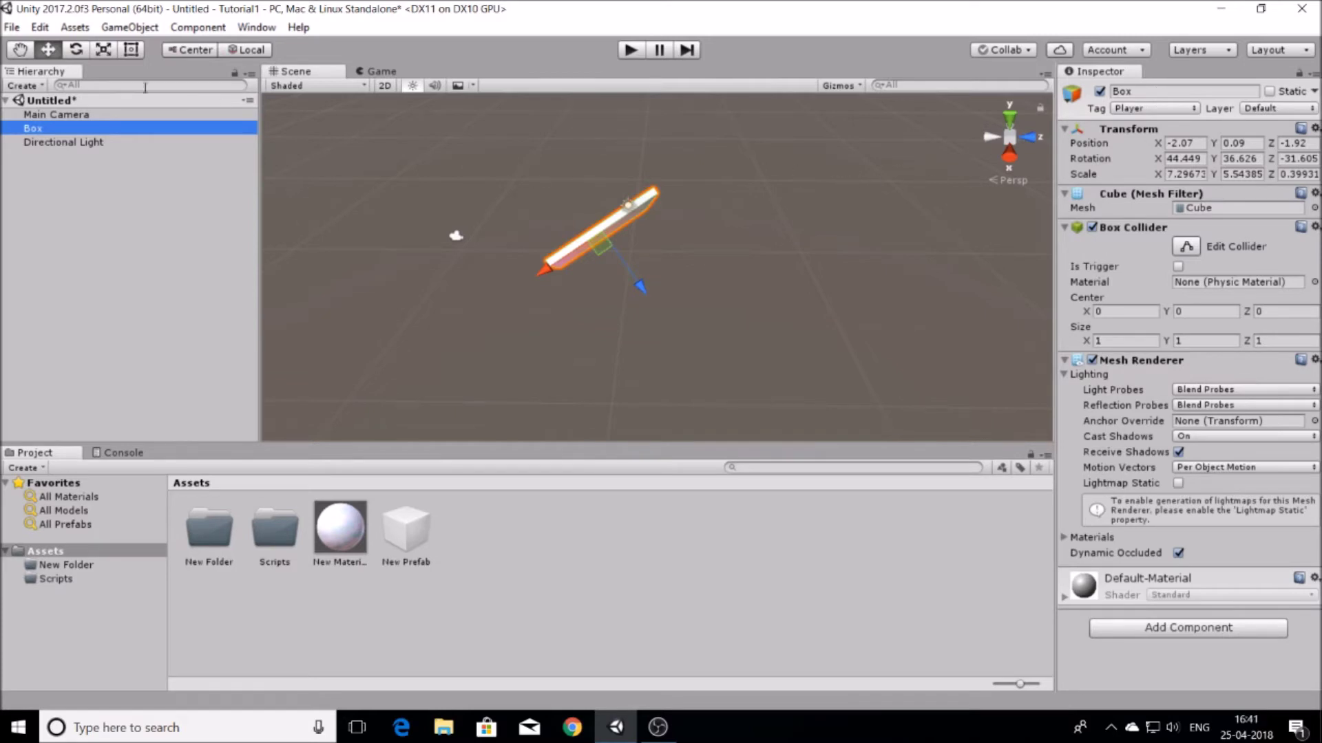
# - Create a 3D sphere in the scene and assign it to the Water layer
pyautogui.click(23, 85)
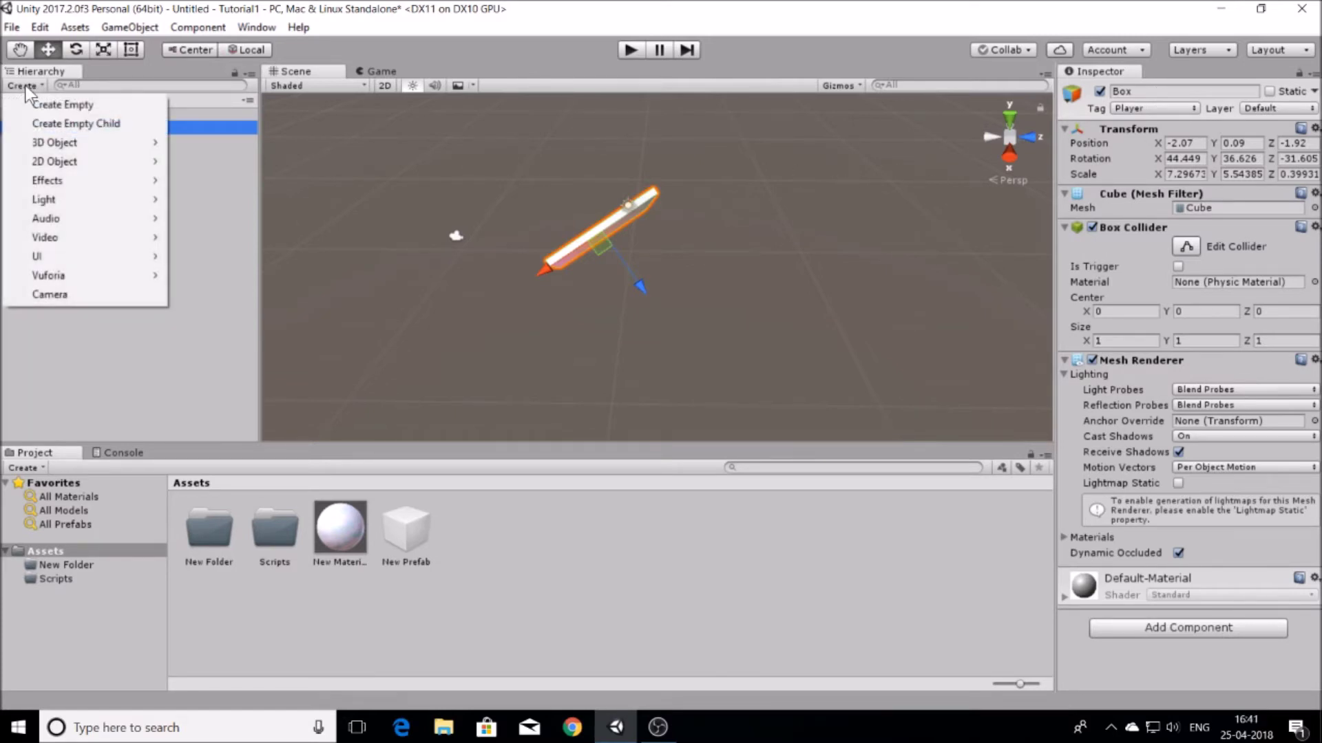
pyautogui.moveTo(53, 143)
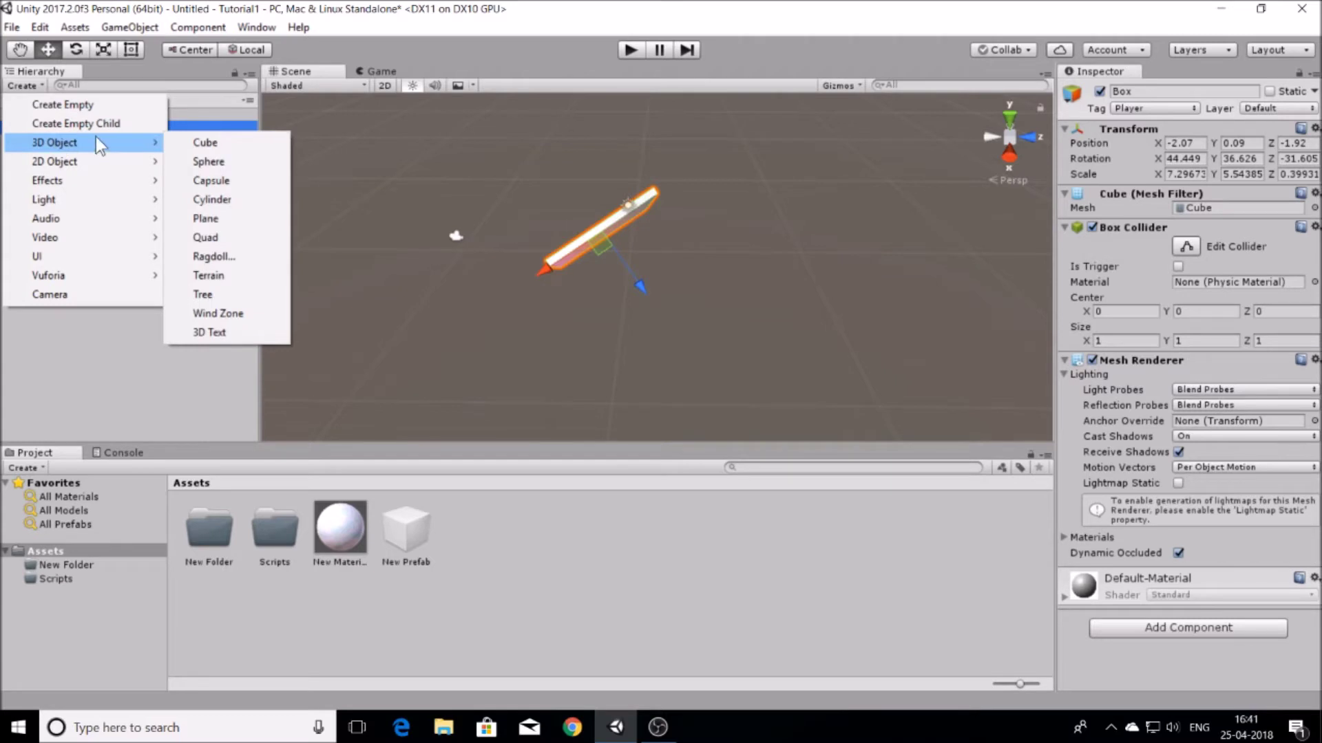
pyautogui.click(246, 165)
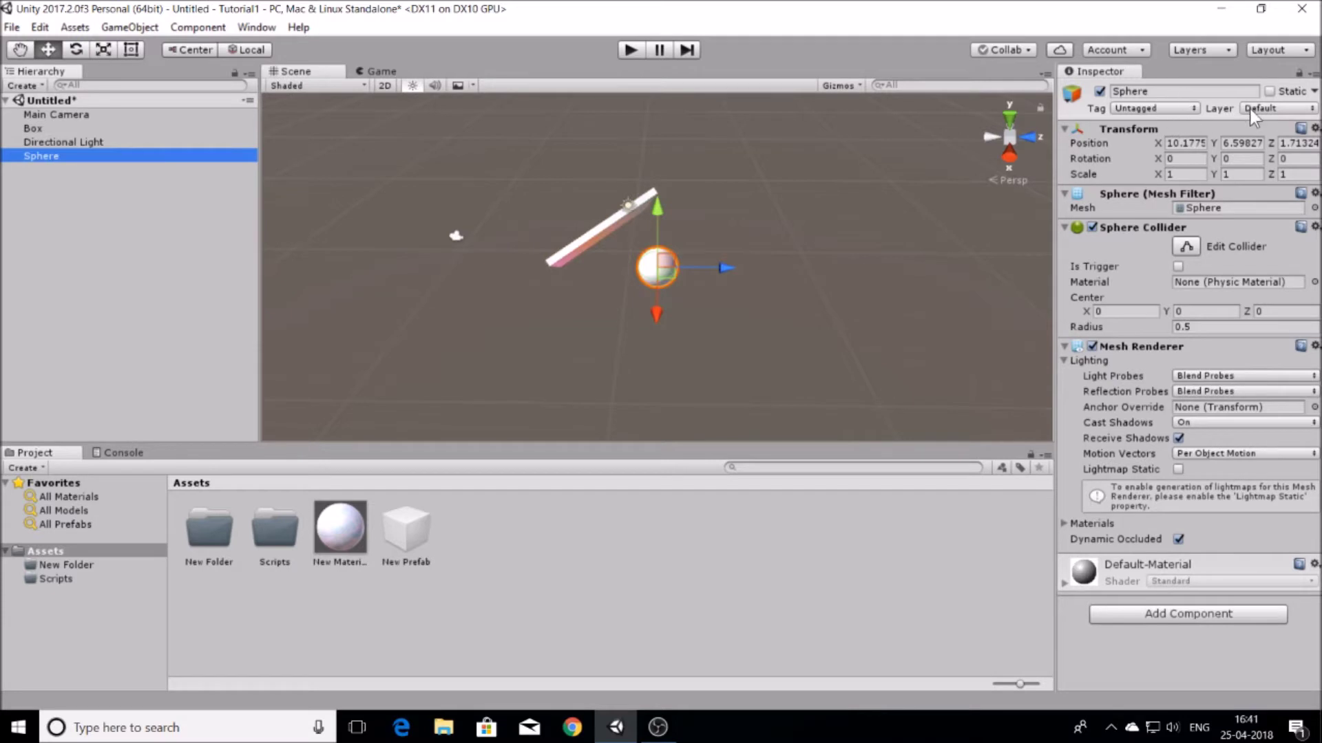
pyautogui.click(1272, 109)
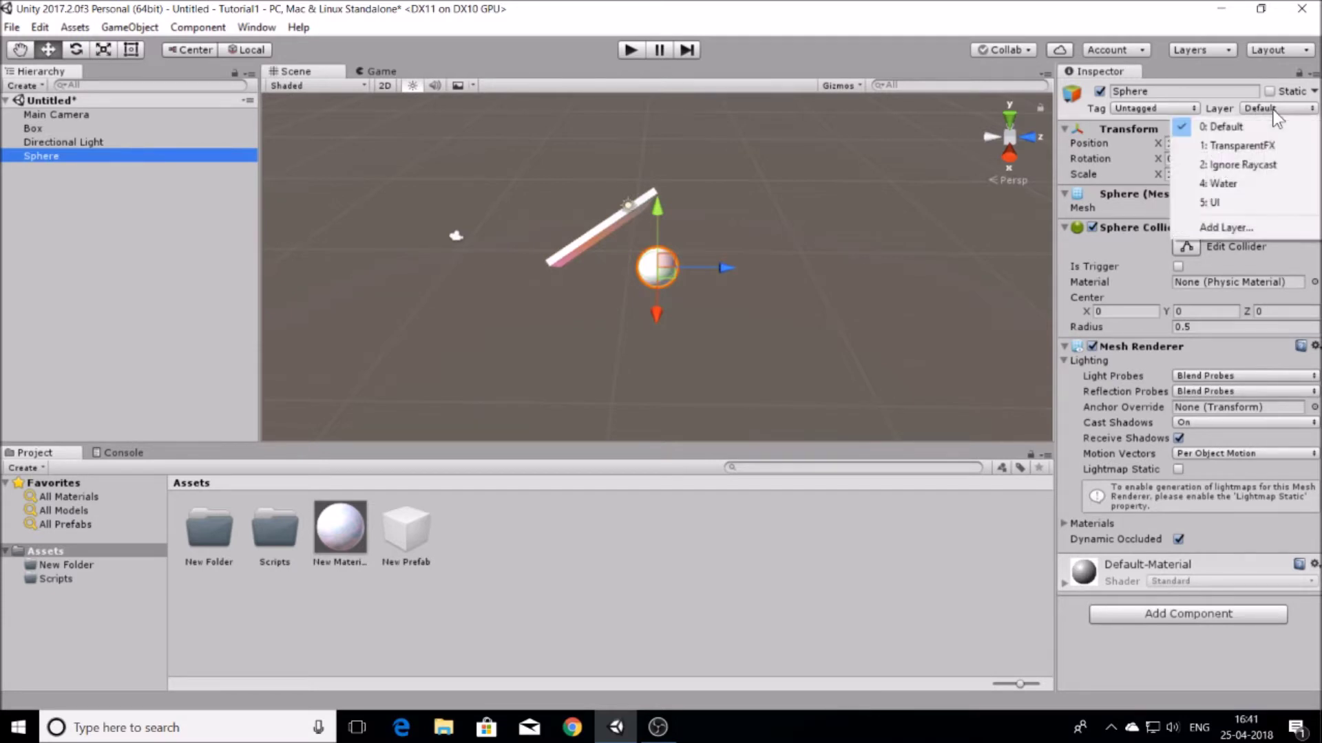
pyautogui.click(1239, 181)
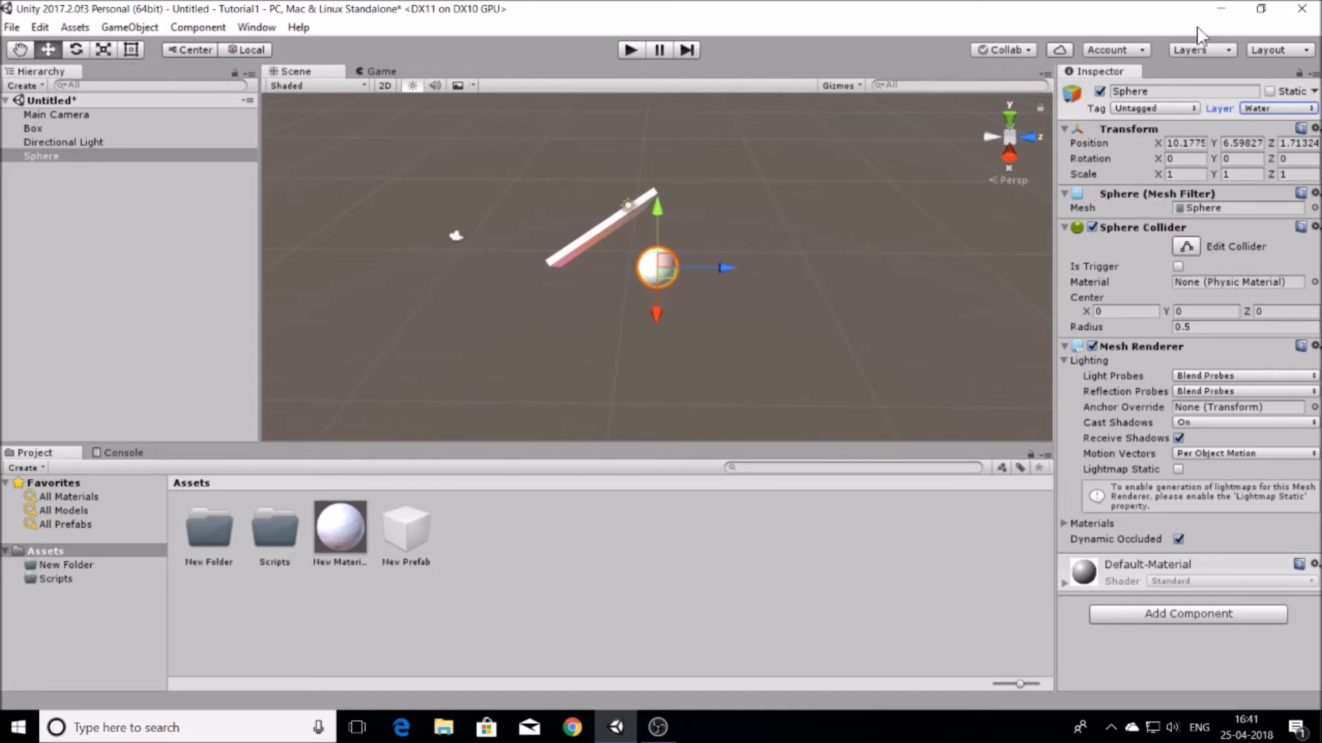
# - Hide all layers in the scene view, make only the Default layer visible, and select the Box
pyautogui.click(1229, 54)
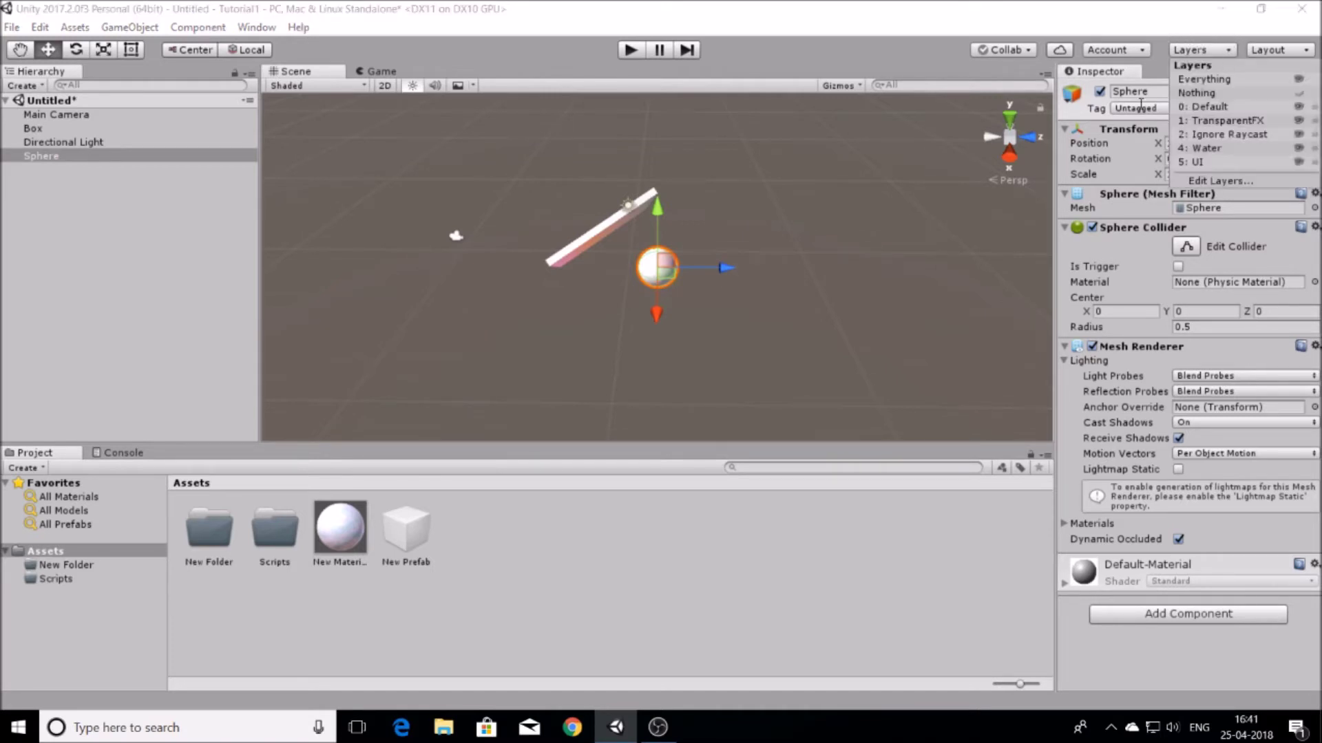
pyautogui.click(1299, 93)
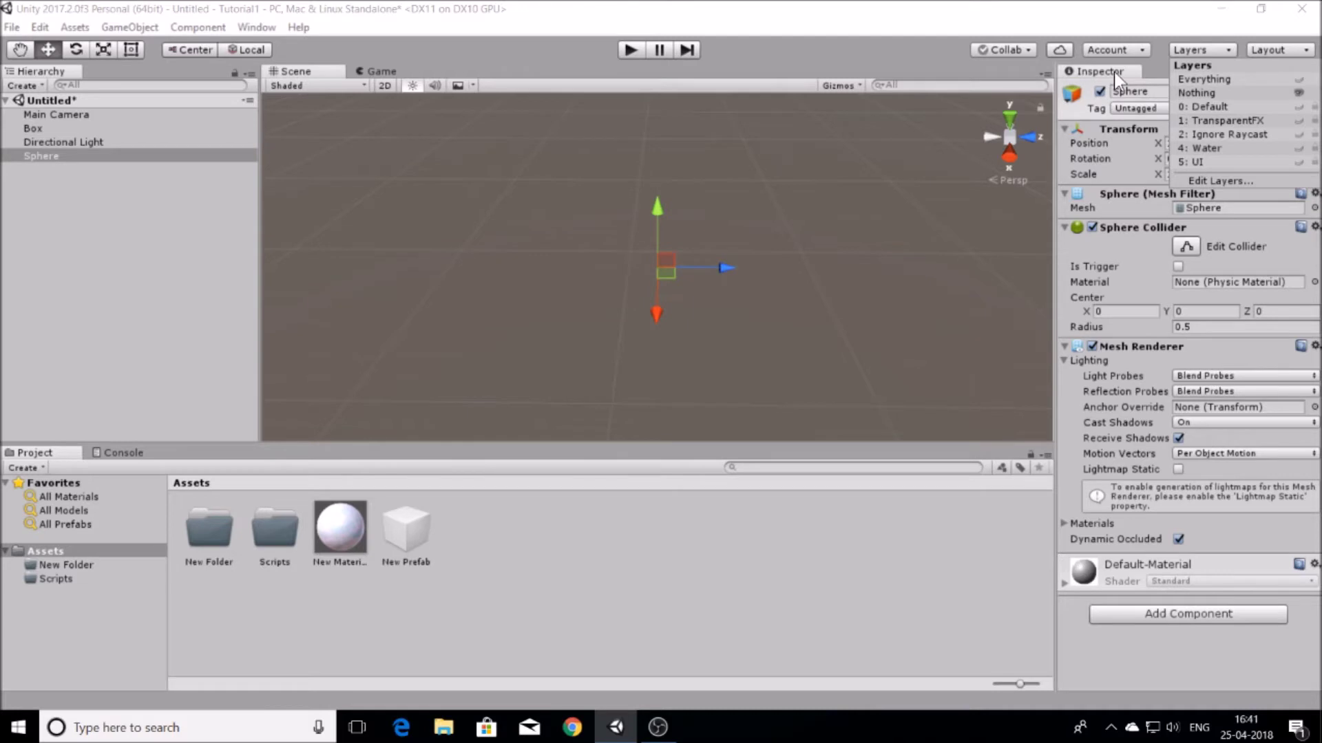
pyautogui.click(1299, 107)
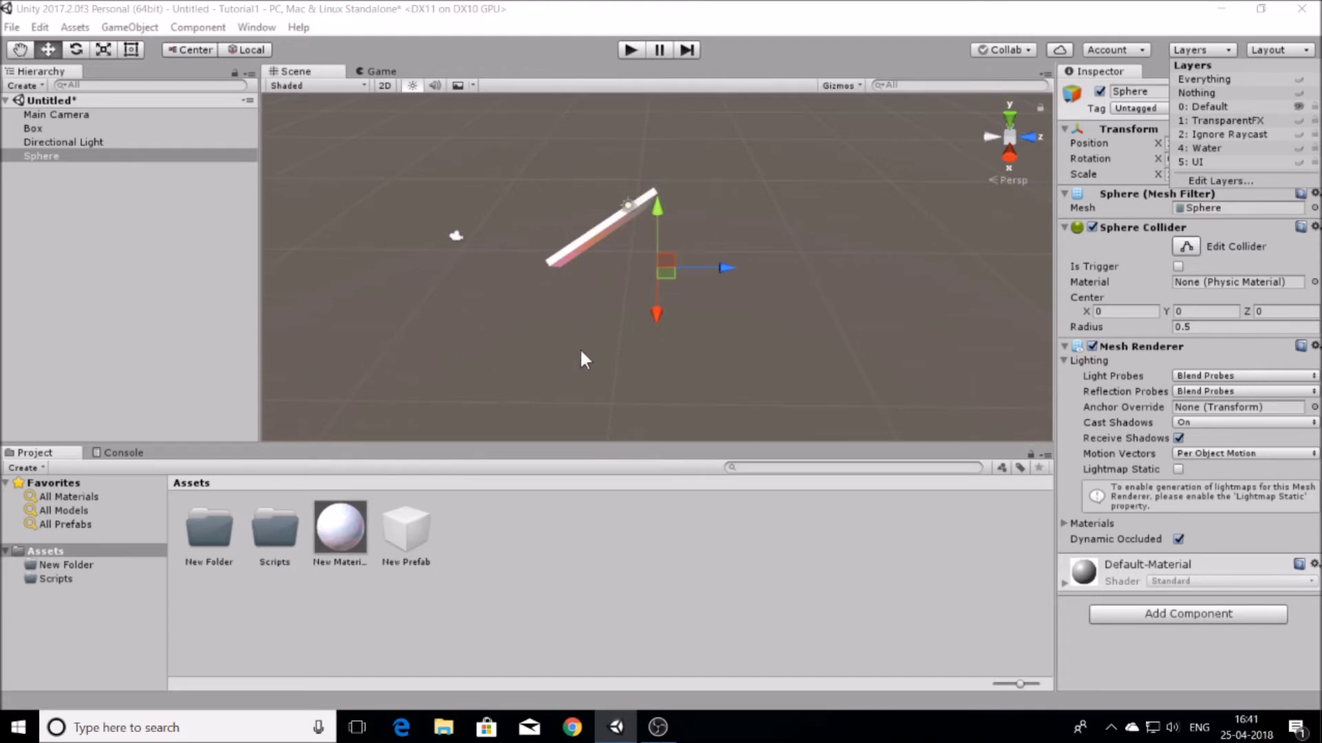
pyautogui.click(31, 131)
pyautogui.click(31, 130)
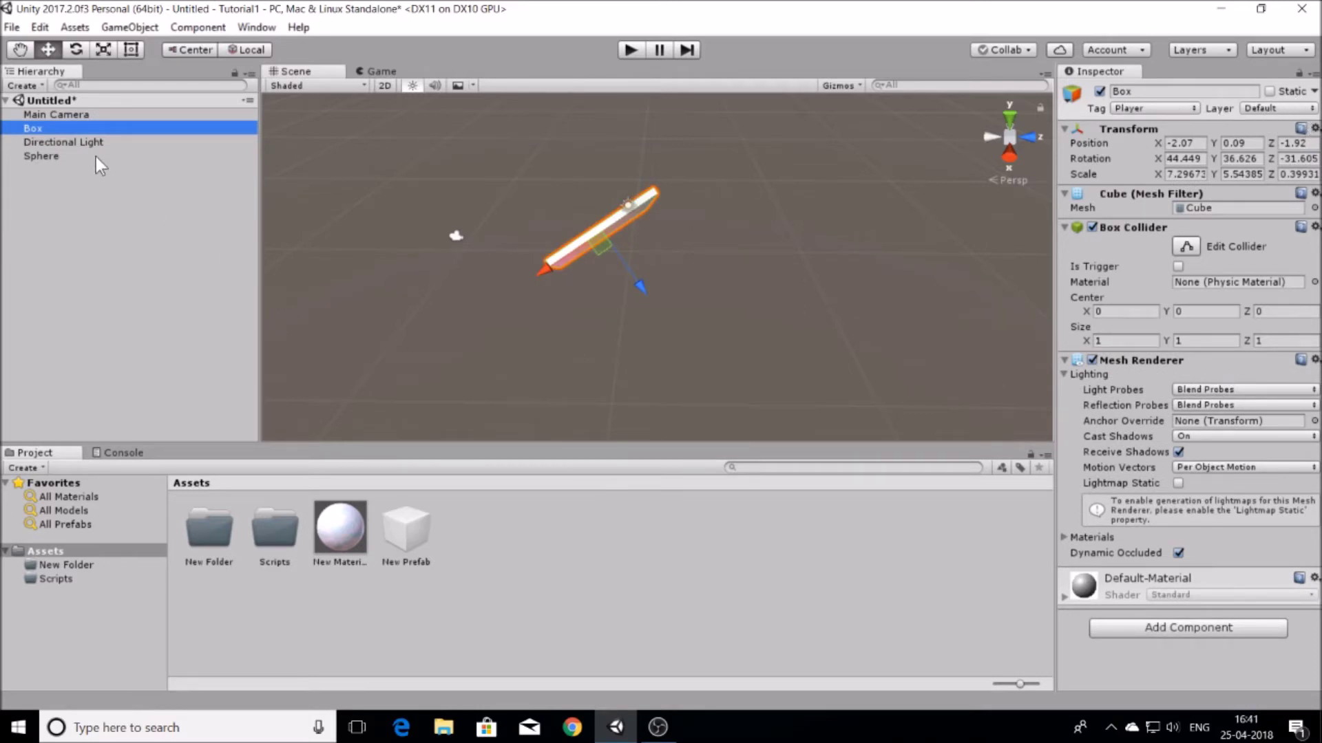
# - Make the Water layer visible in the scene view and select the Sphere
pyautogui.click(1208, 47)
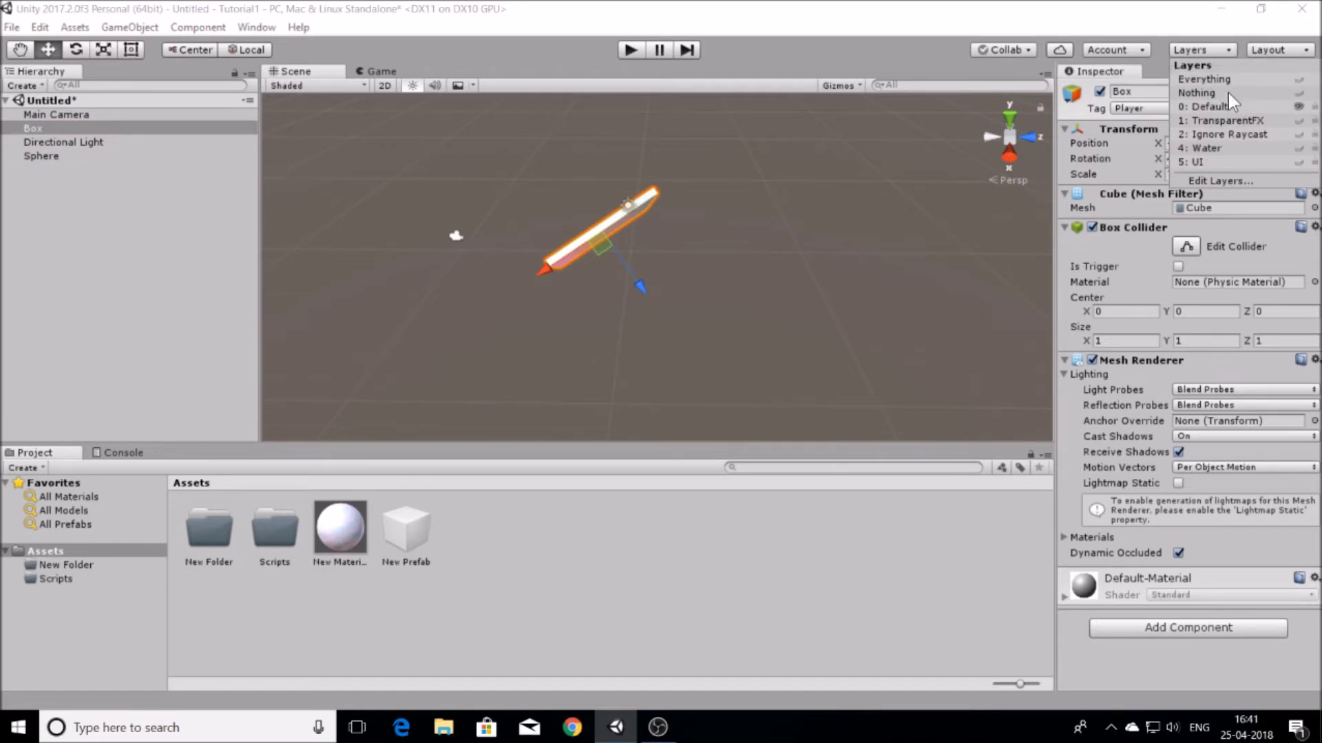
pyautogui.click(1300, 148)
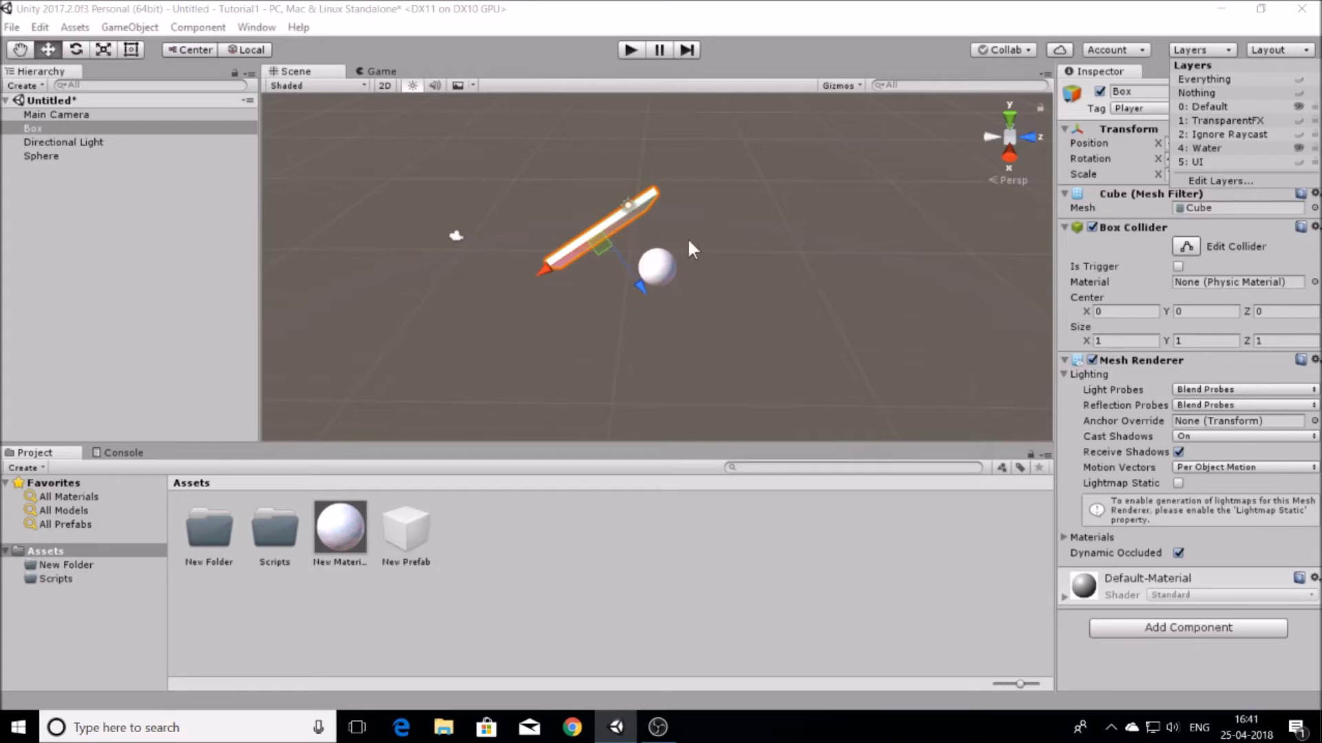
pyautogui.click(44, 156)
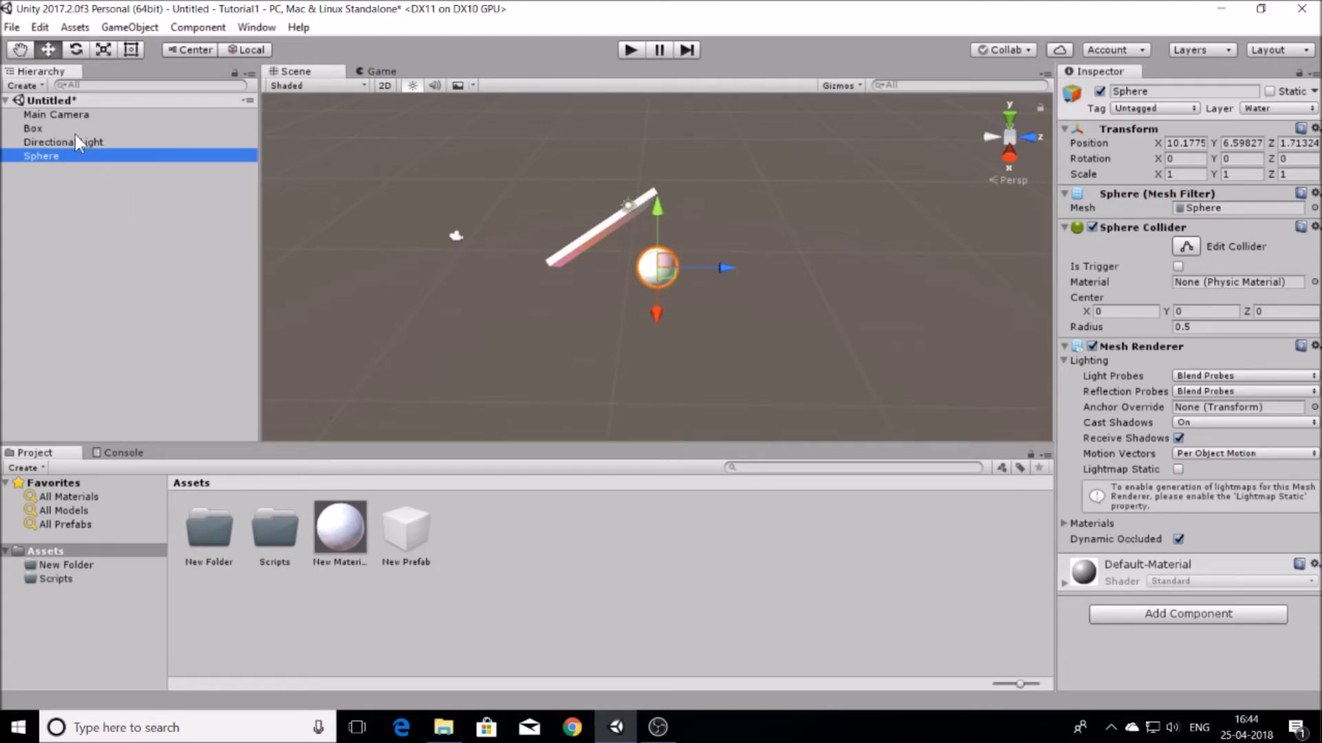
# - Select the Box and examine its position, rotation and scale values in the Transform component
pyautogui.click(32, 127)
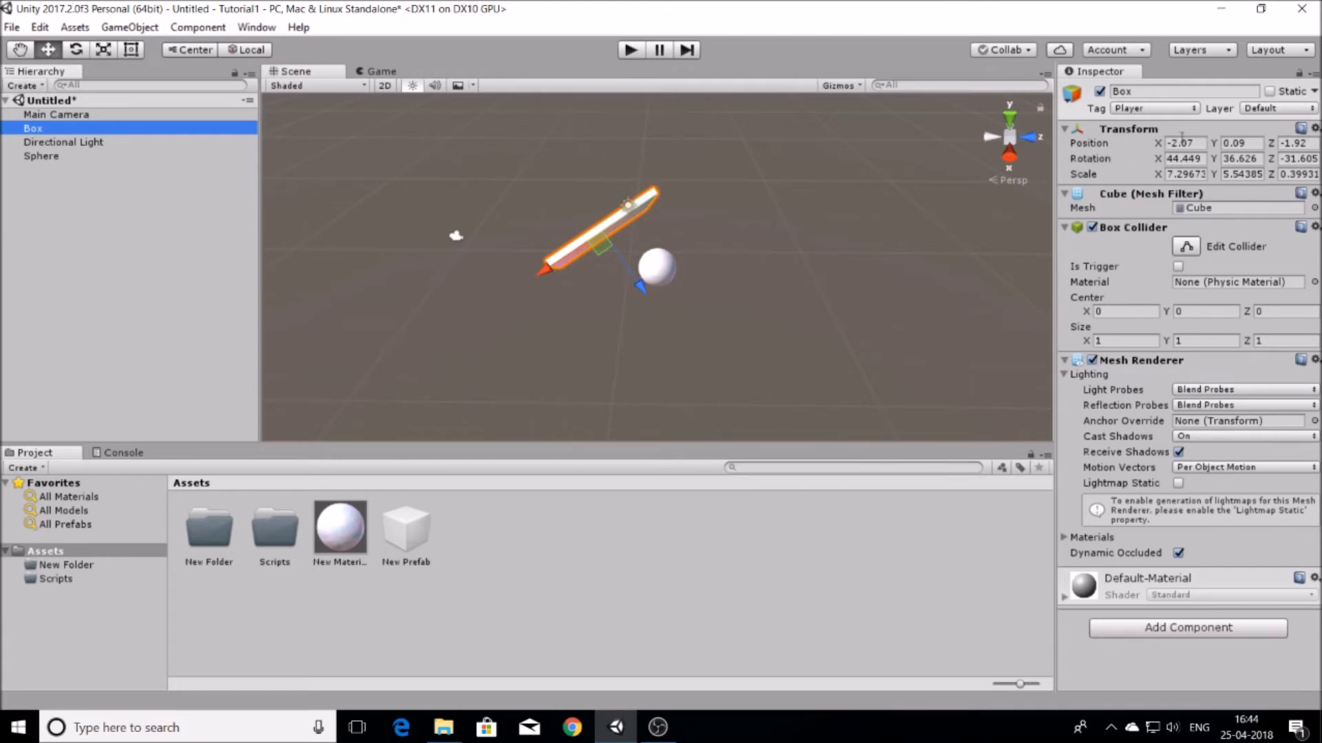
pyautogui.click(1181, 143)
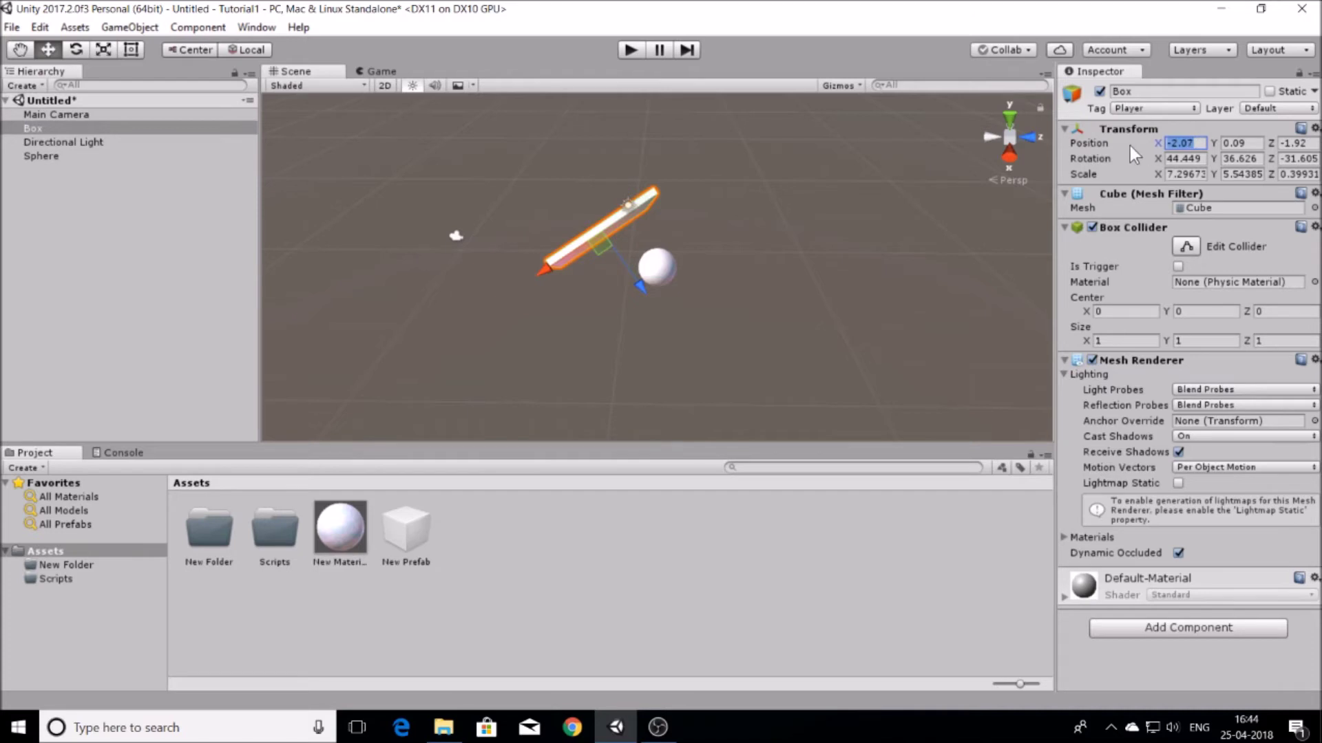
pyautogui.click(1202, 145)
pyautogui.click(1202, 159)
pyautogui.click(1181, 174)
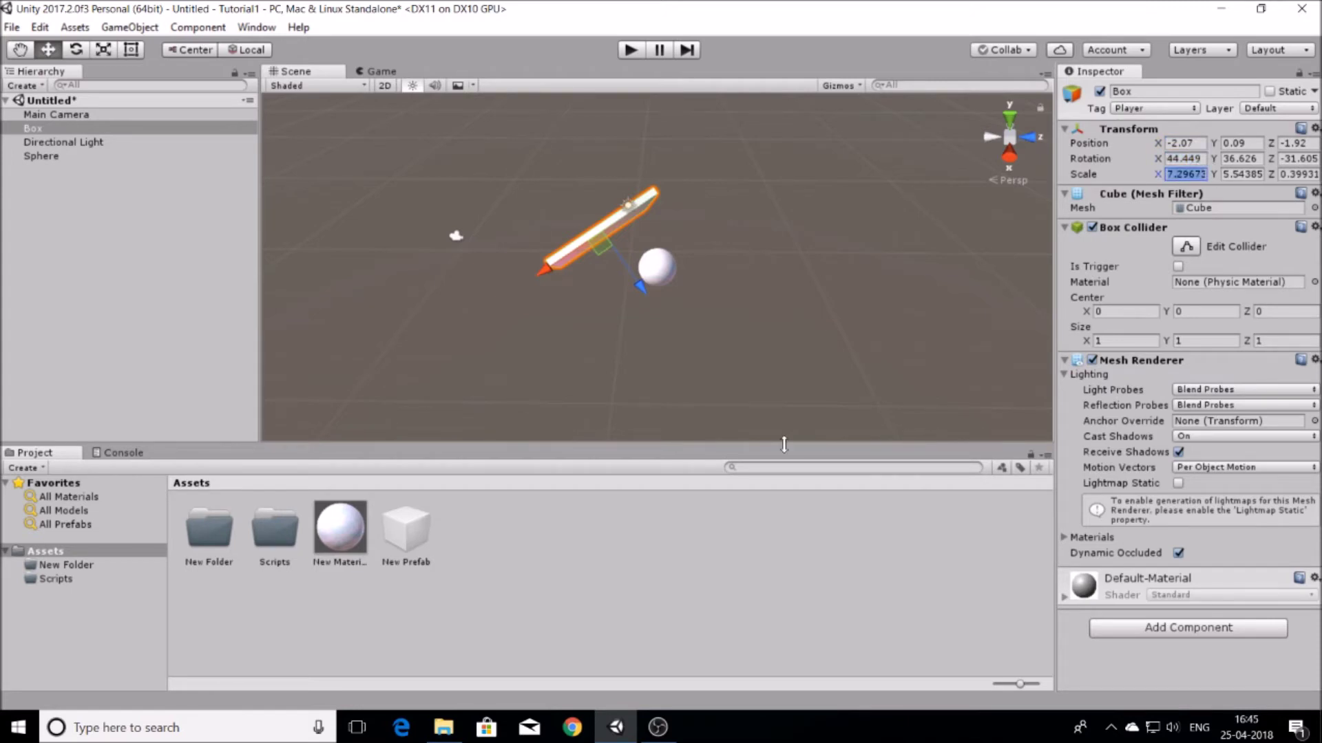
# - Set the Box's position to 0 on the X, Y and Z axes
pyautogui.click(1191, 142)
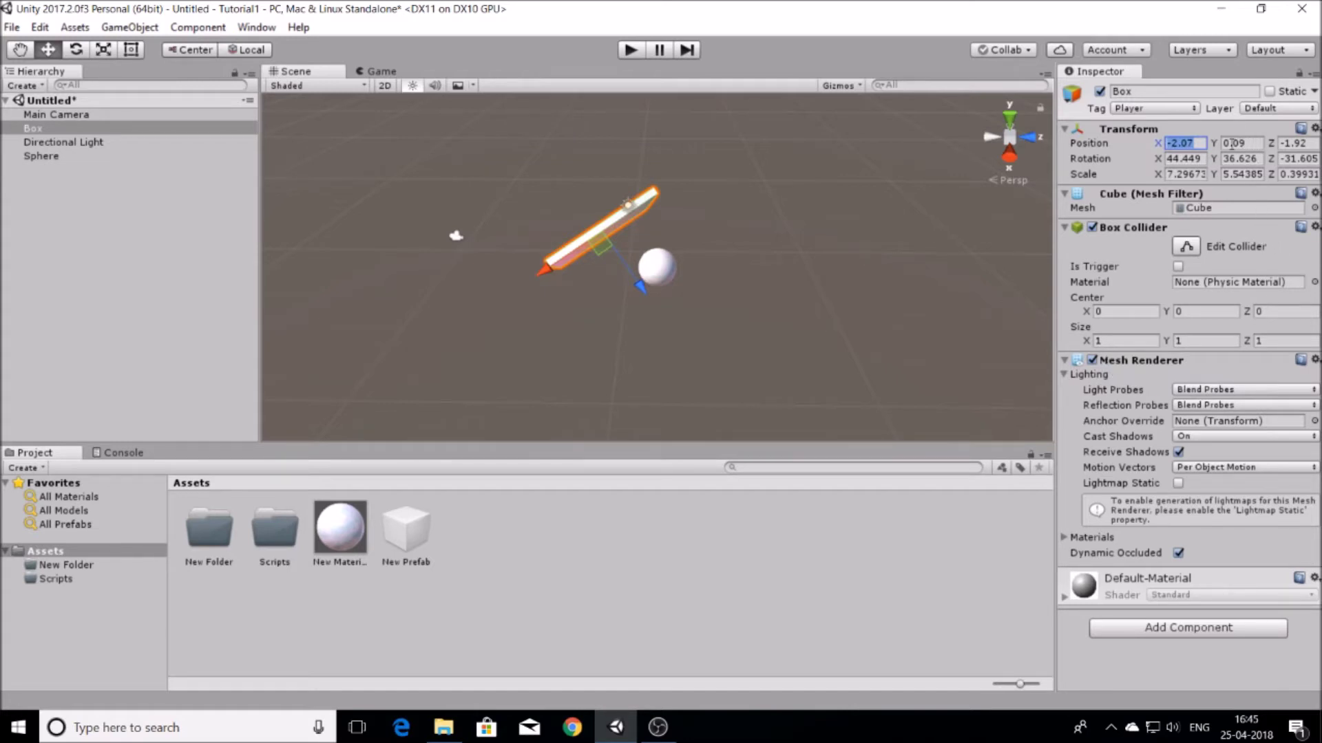
pyautogui.write('0')
pyautogui.click(1229, 143)
pyautogui.write('0')
pyautogui.click(1295, 143)
pyautogui.write('0')
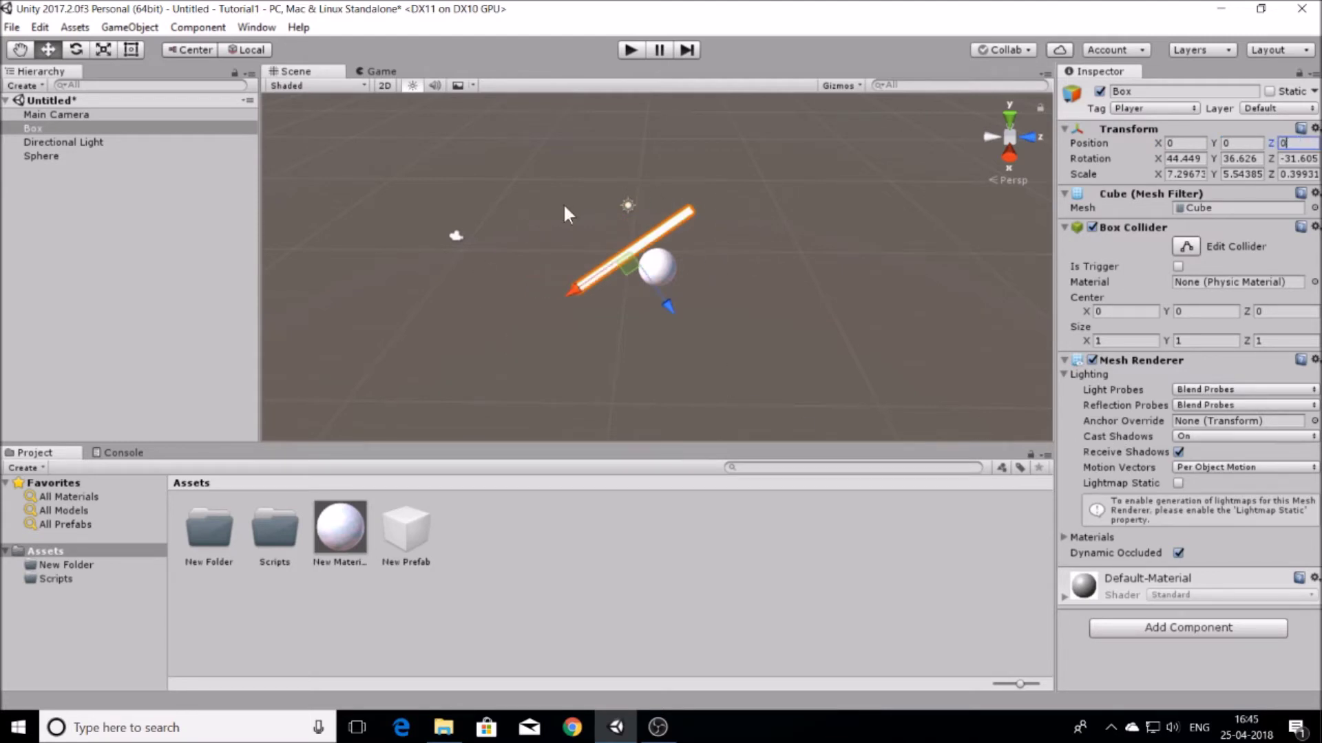
# - Set the Box's rotation to 0 on the X, Y and Z axes
pyautogui.click(1184, 158)
pyautogui.write('0')
pyautogui.click(1242, 160)
pyautogui.write('0')
pyautogui.click(1294, 159)
pyautogui.write('0')
# - Set the Box's scale to 1 on the X, Y and Z axes
pyautogui.click(1185, 173)
pyautogui.write('1')
pyautogui.click(1243, 173)
pyautogui.write('1')
pyautogui.click(1283, 173)
pyautogui.write('1')
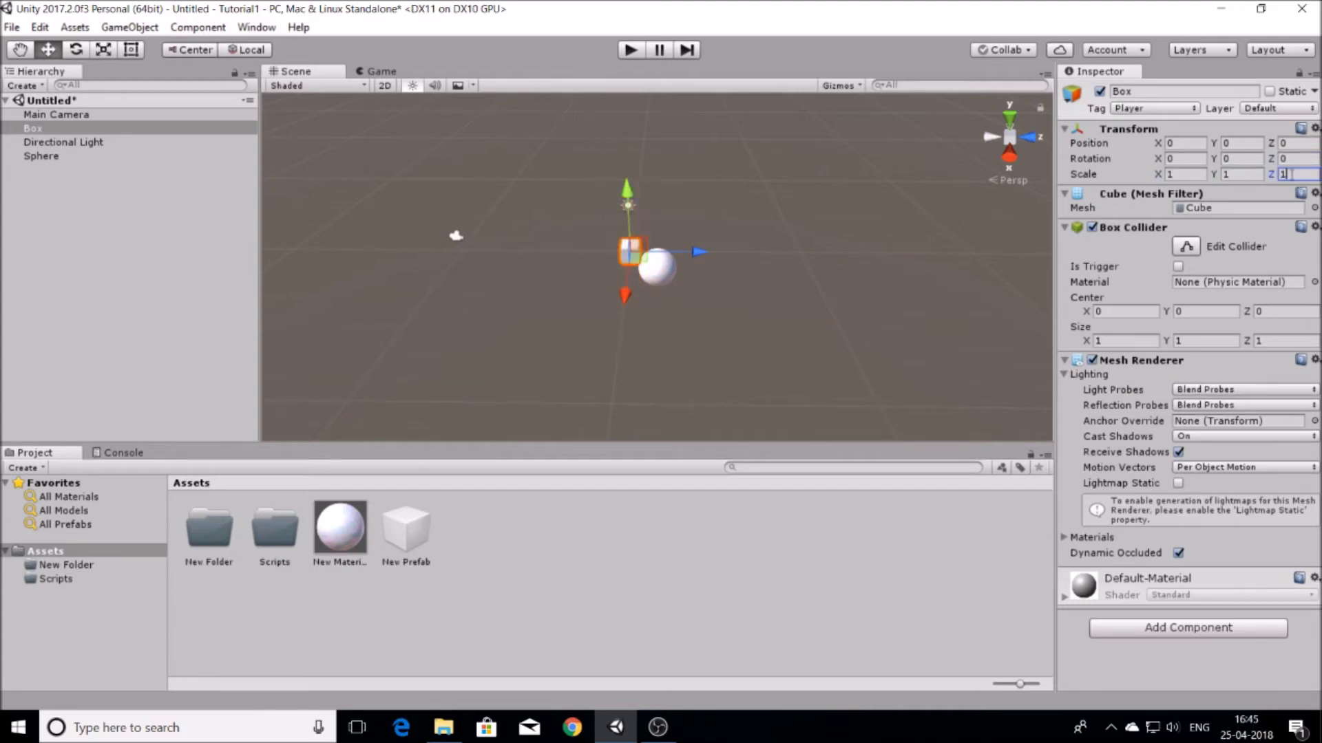
# - Set the Box's X scale to 0 and inspect the flattened object from several angles
pyautogui.click(1201, 174)
pyautogui.write('0')
pyautogui.keyDown('alt'); pyautogui.moveTo(528, 215); pyautogui.dragTo(933, 209); pyautogui.keyUp('alt')
pyautogui.moveTo(650, 254); pyautogui.dragTo(917, 100, button='middle')
pyautogui.moveTo(621, 286); pyautogui.dragTo(684, 200)
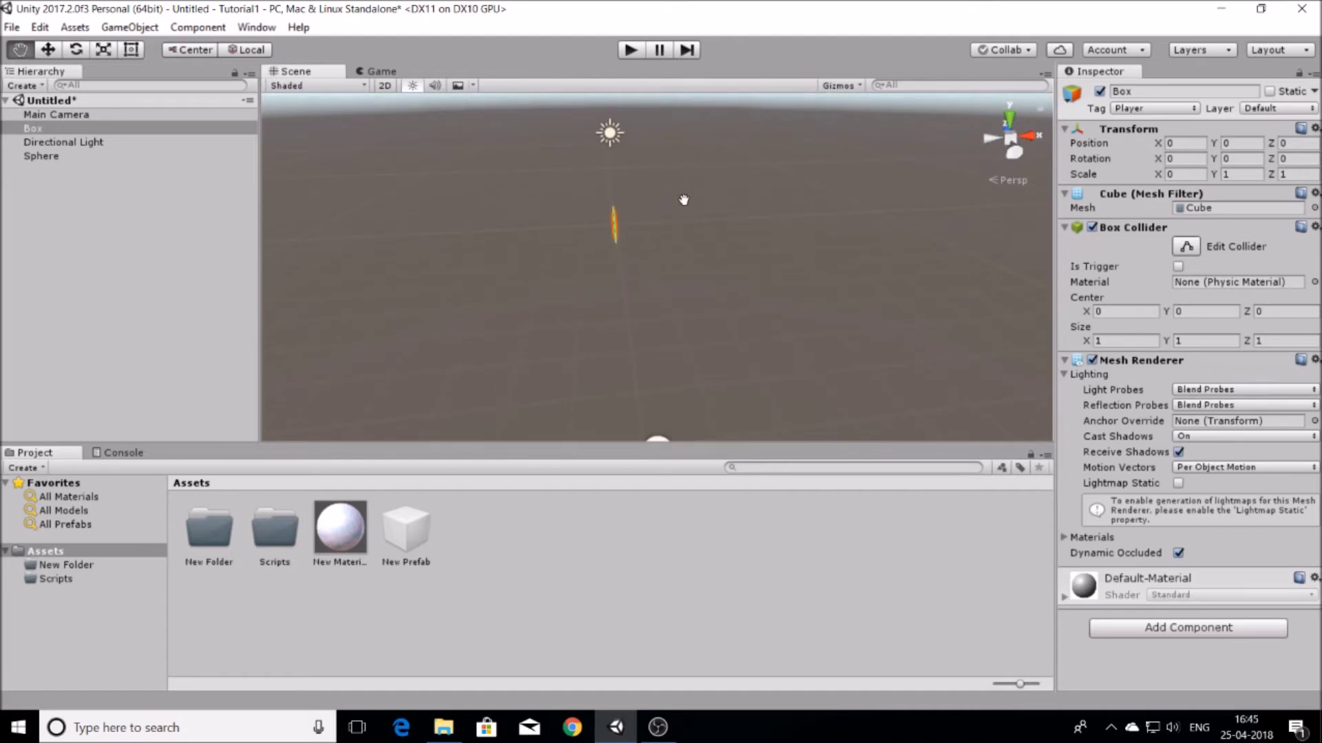
pyautogui.keyDown('alt'); pyautogui.moveTo(802, 199); pyautogui.dragTo(859, 221); pyautogui.keyUp('alt')
# - Restore the Box's X scale to 1 and view the cube from another angle
pyautogui.click(1189, 176)
pyautogui.write('1')
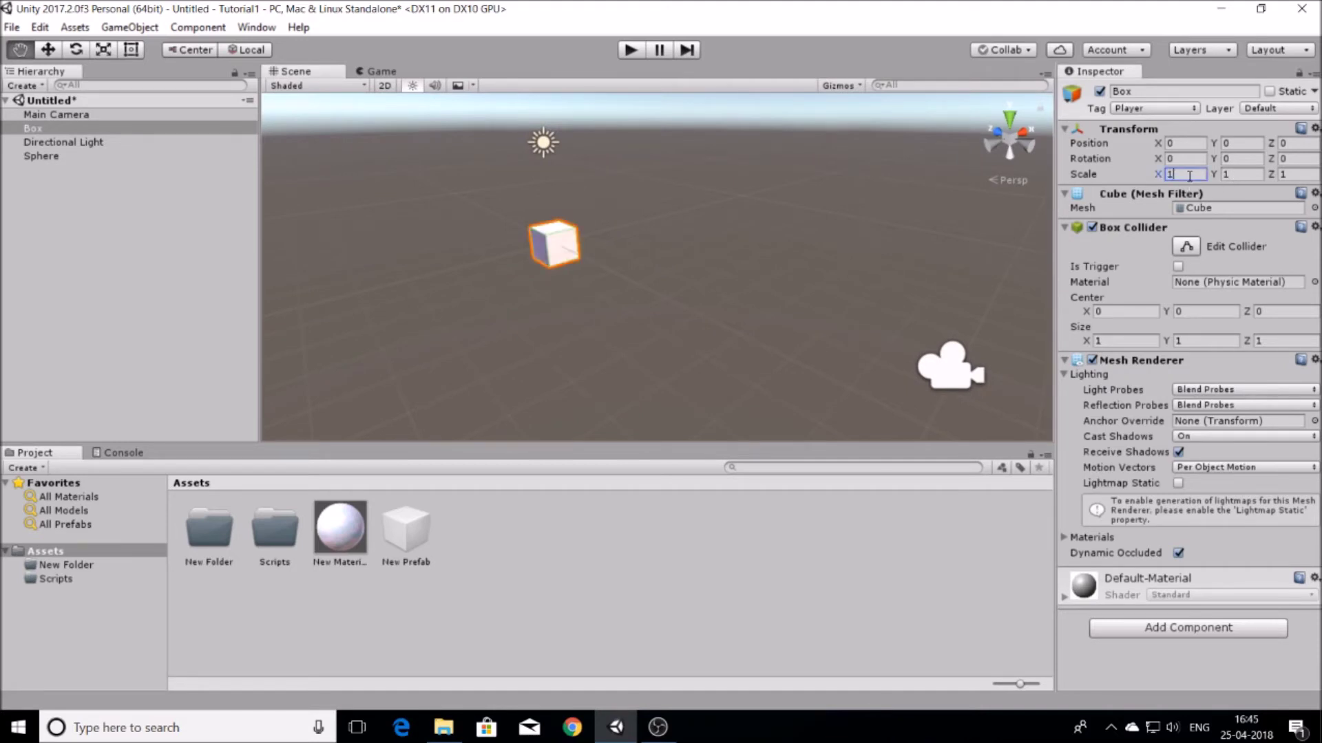
pyautogui.keyDown('alt'); pyautogui.moveTo(732, 161); pyautogui.dragTo(570, 163); pyautogui.keyUp('alt')
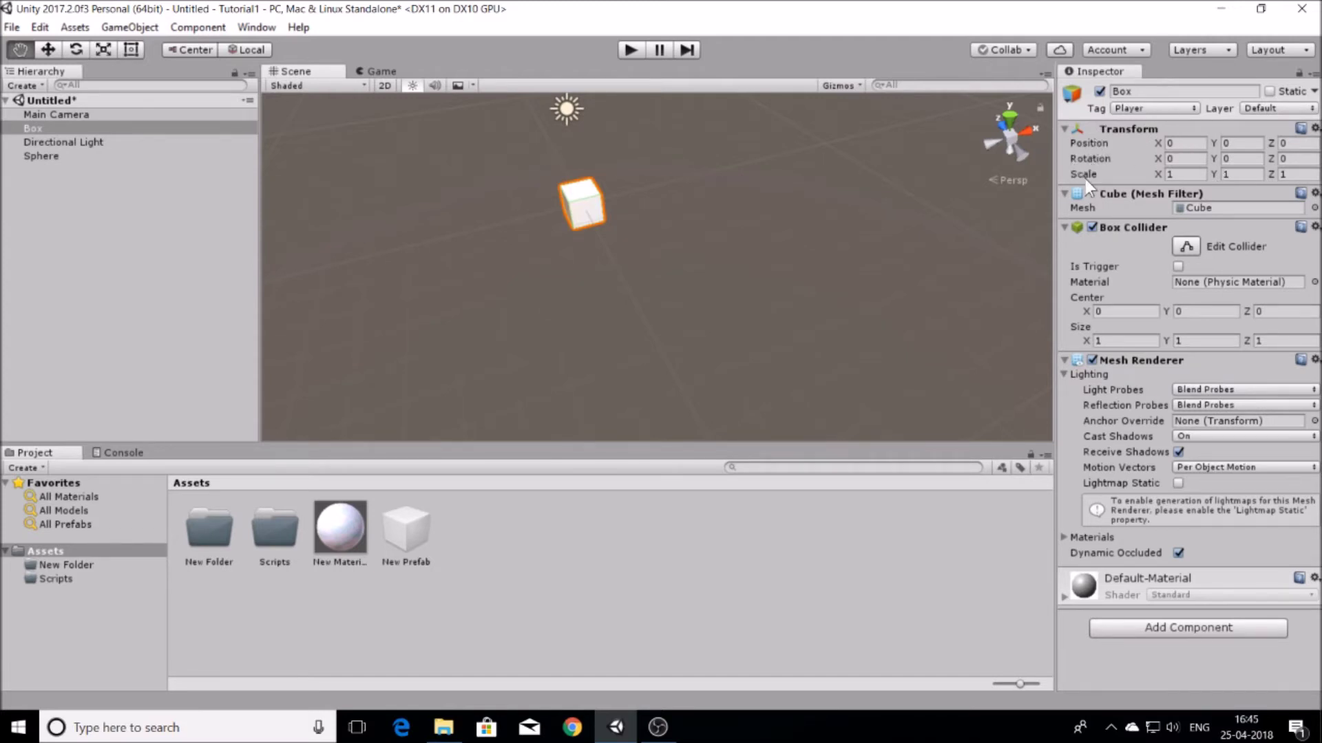
# - Open the Transform component's manual page, read its property descriptions, and close the page
pyautogui.click(1291, 130)
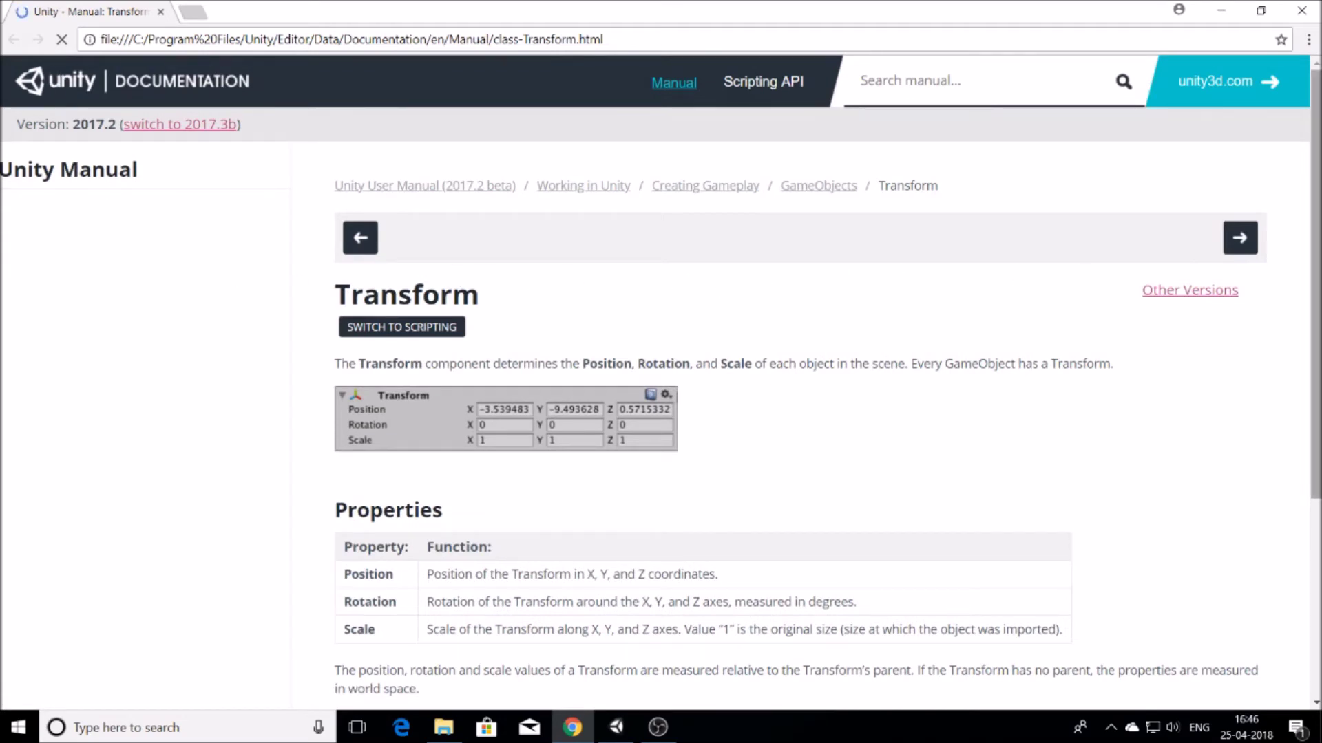
pyautogui.scroll(-2, 377, 148)
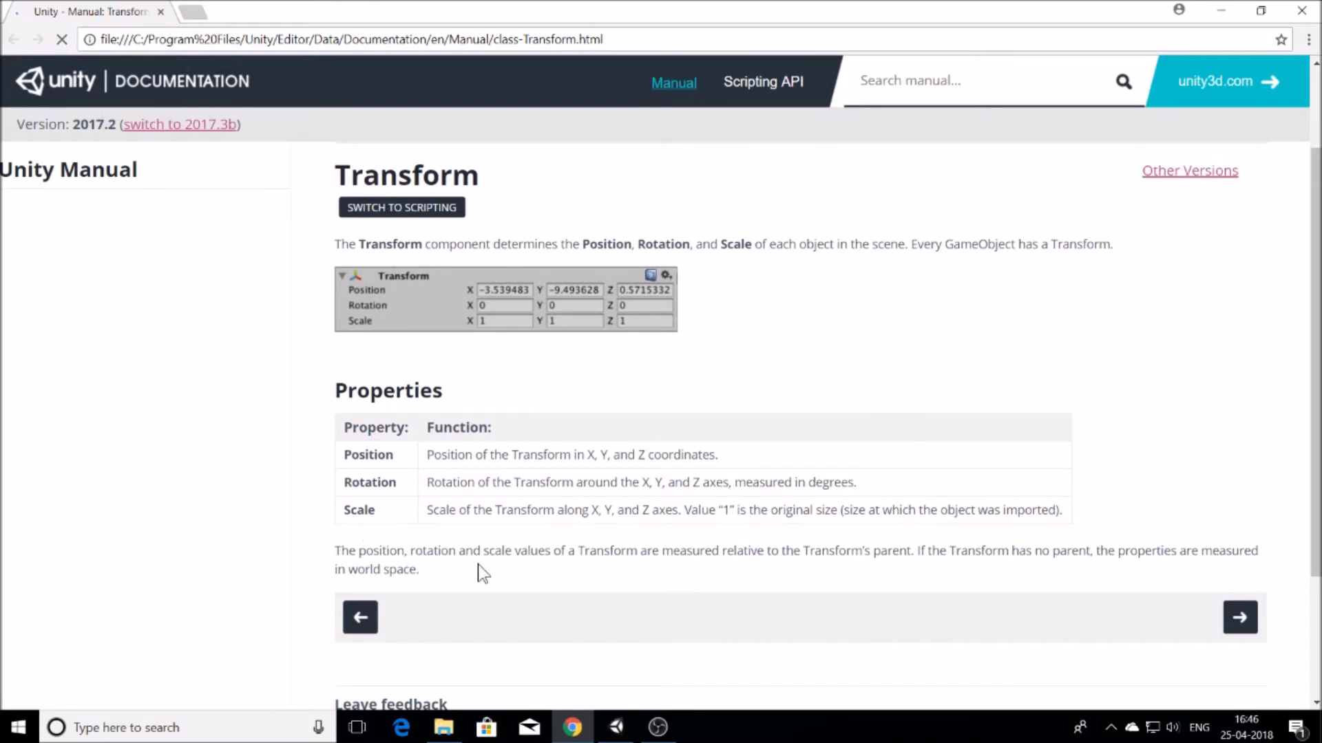
pyautogui.click(1301, 11)
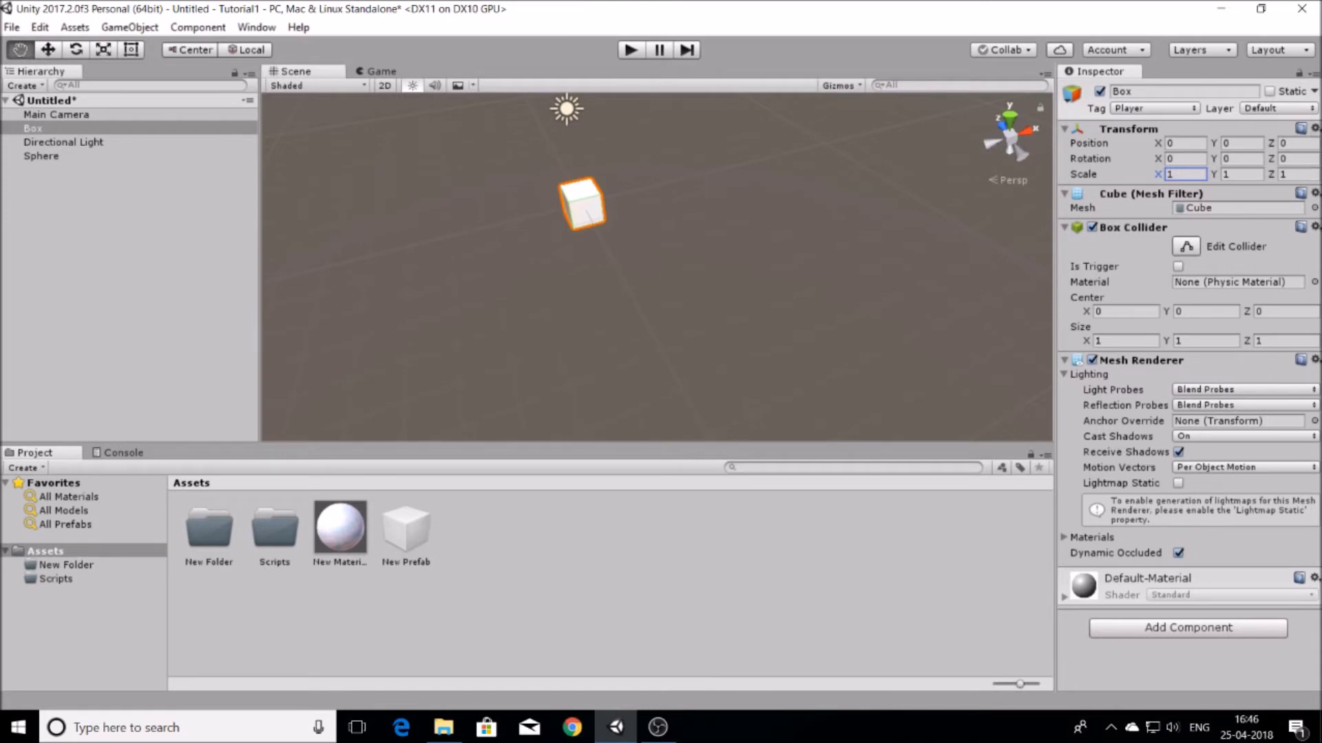
# - Set the Box's position to X 4 and Y 2, and reset its Transform component to the default values
pyautogui.click(1315, 129)
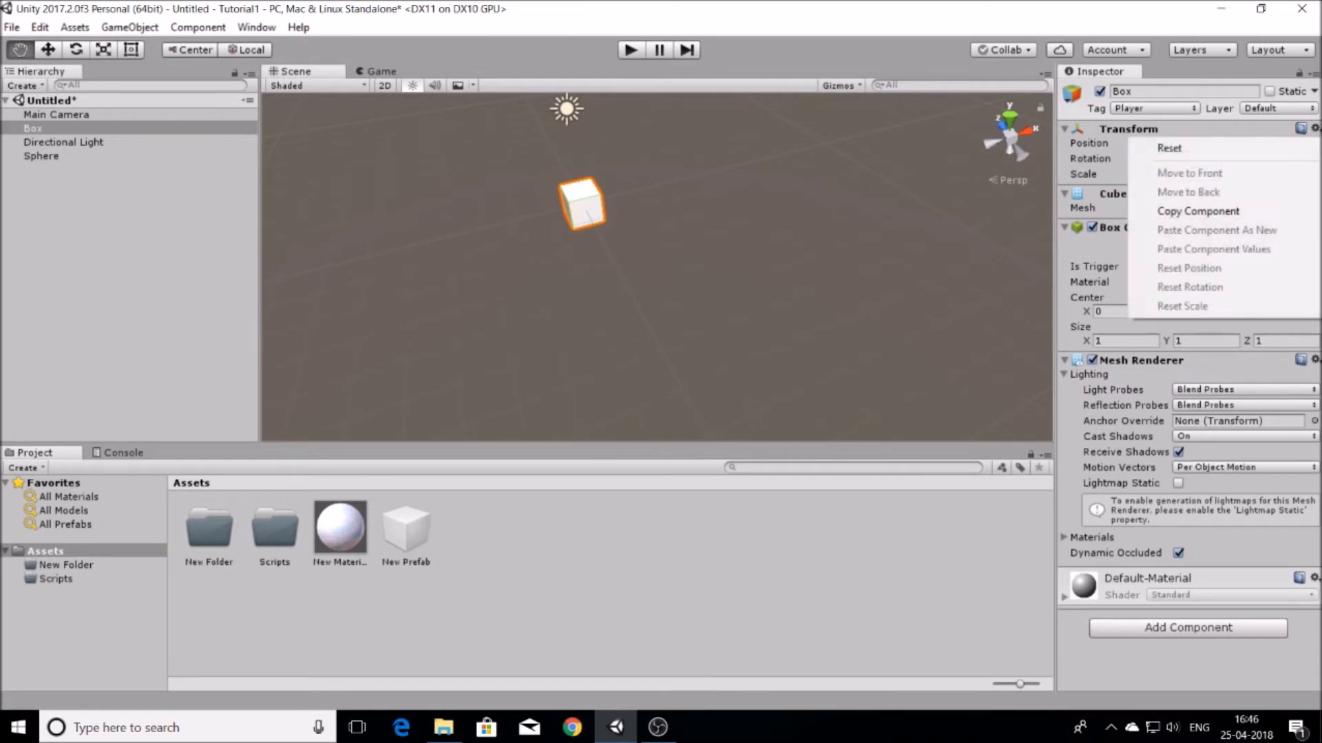
pyautogui.click(1169, 150)
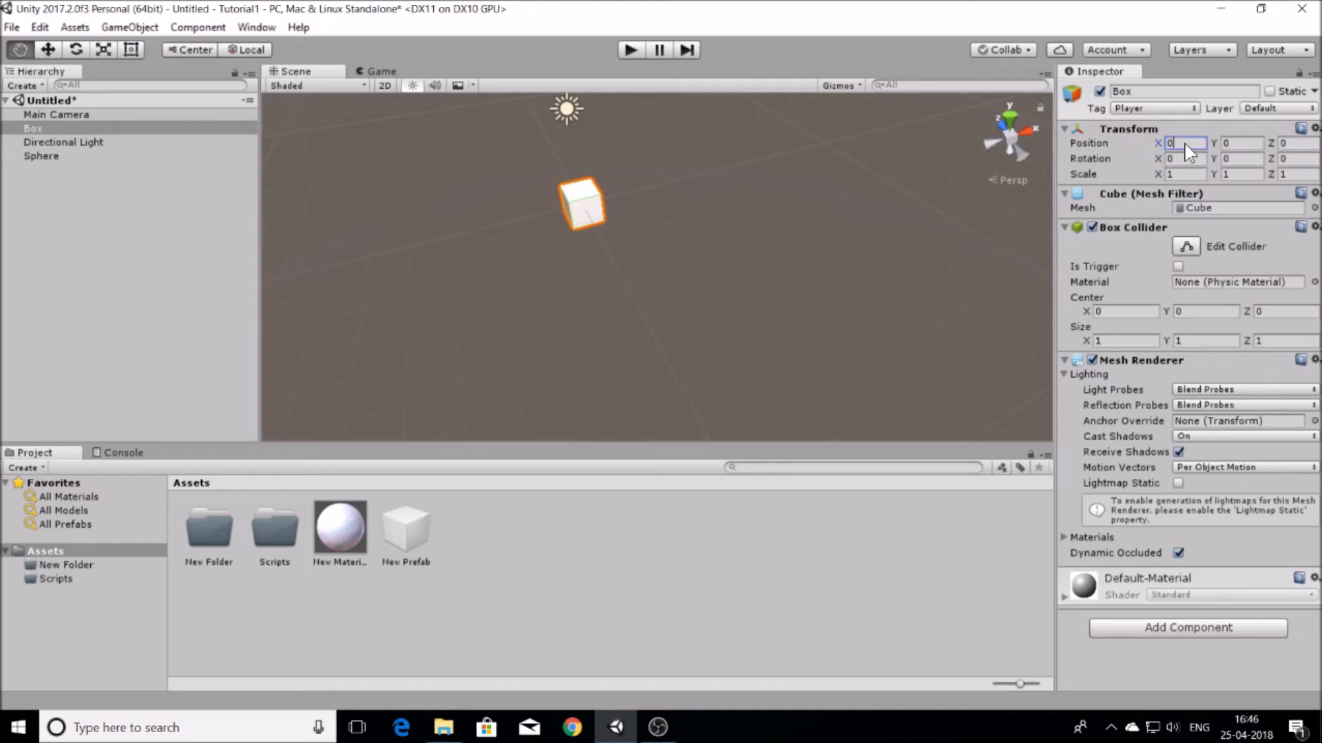
pyautogui.write('4')
pyautogui.press('Tab')
pyautogui.write('2')
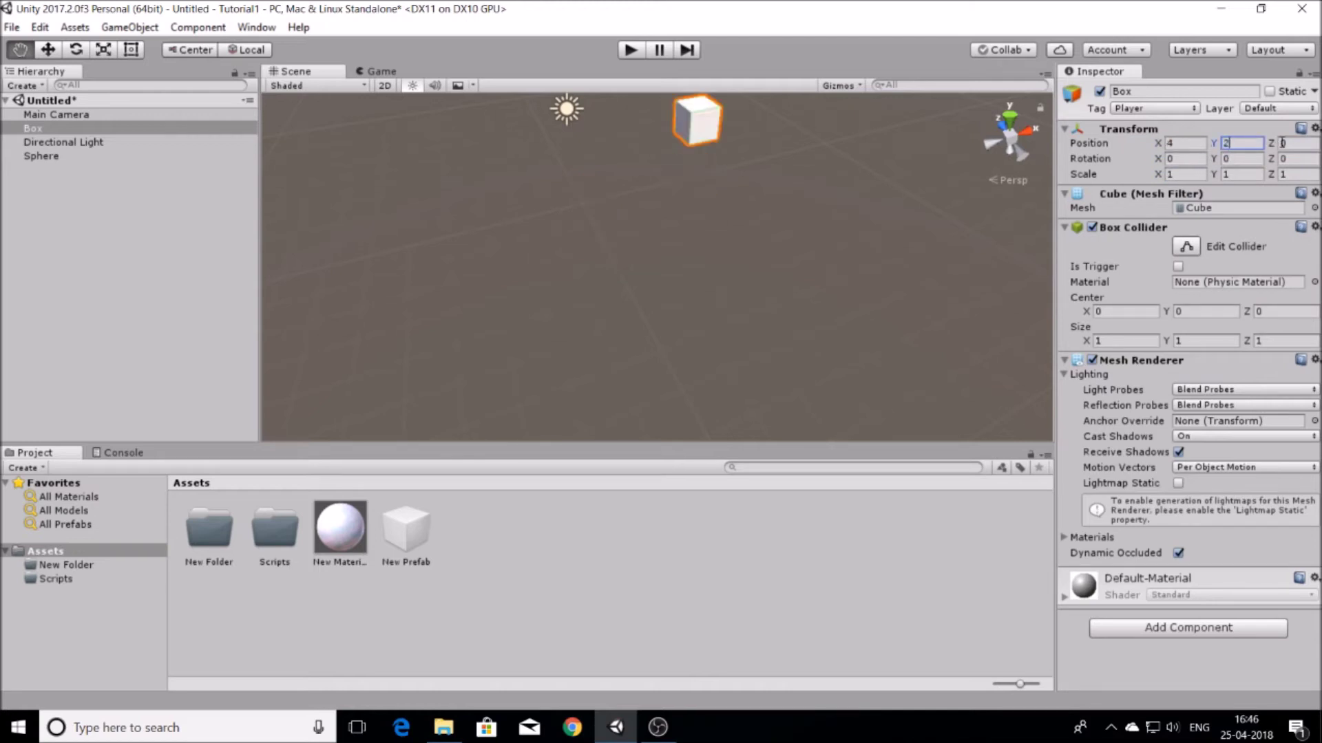
pyautogui.click(1315, 129)
pyautogui.click(1237, 148)
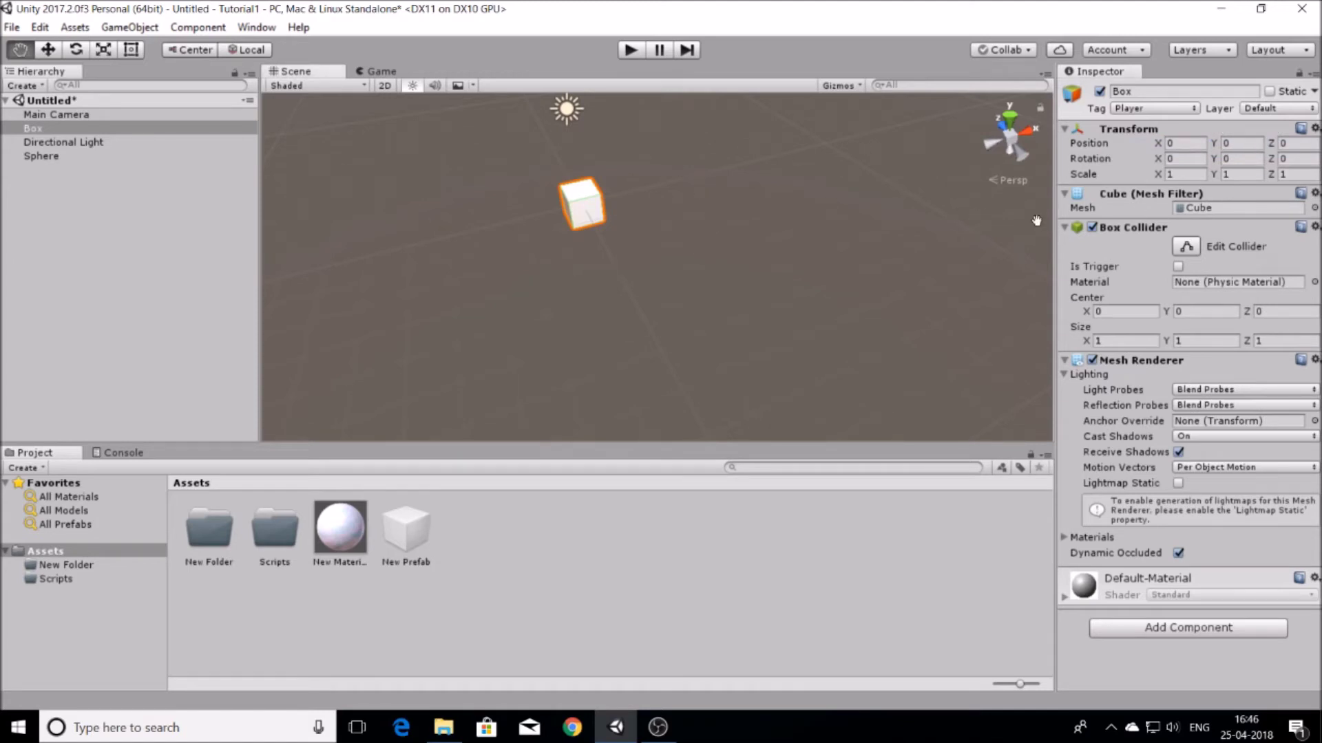
# - Copy the Box's Transform component and paste its values onto the Sphere's Transform
pyautogui.click(1315, 129)
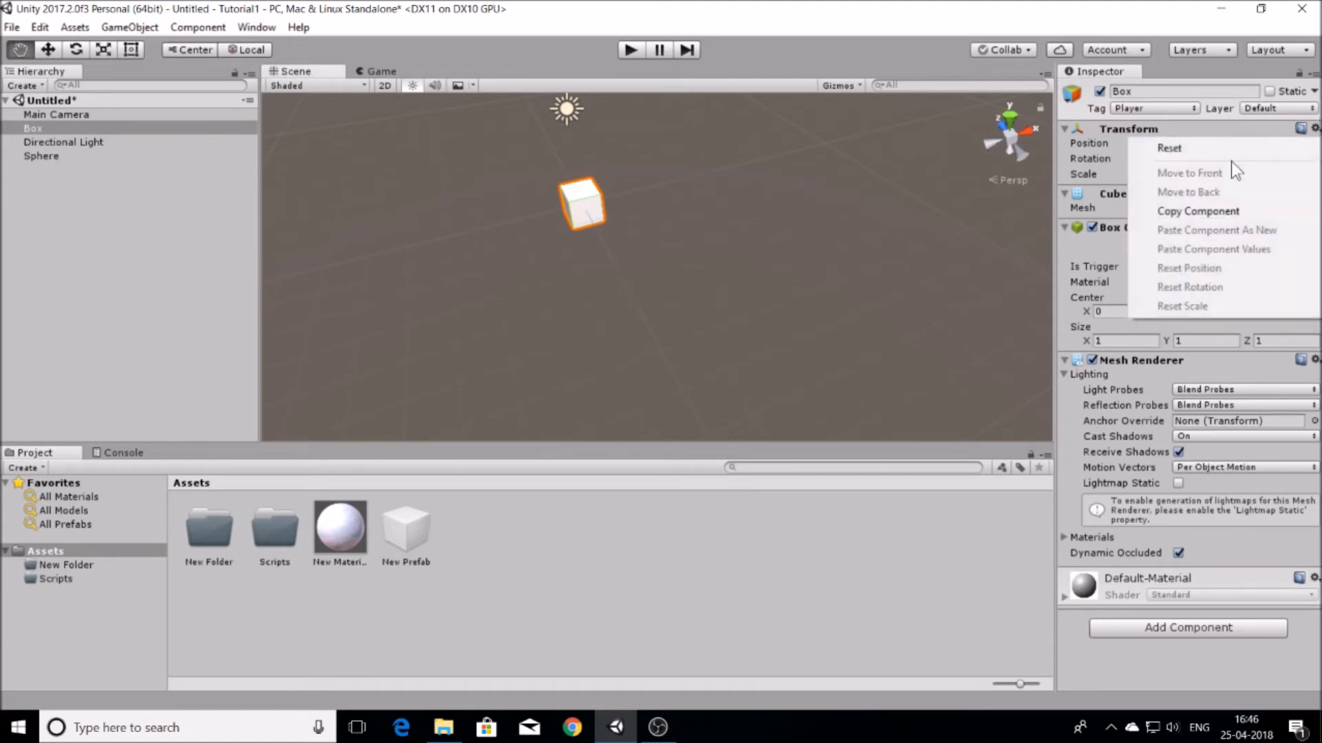
pyautogui.click(1200, 212)
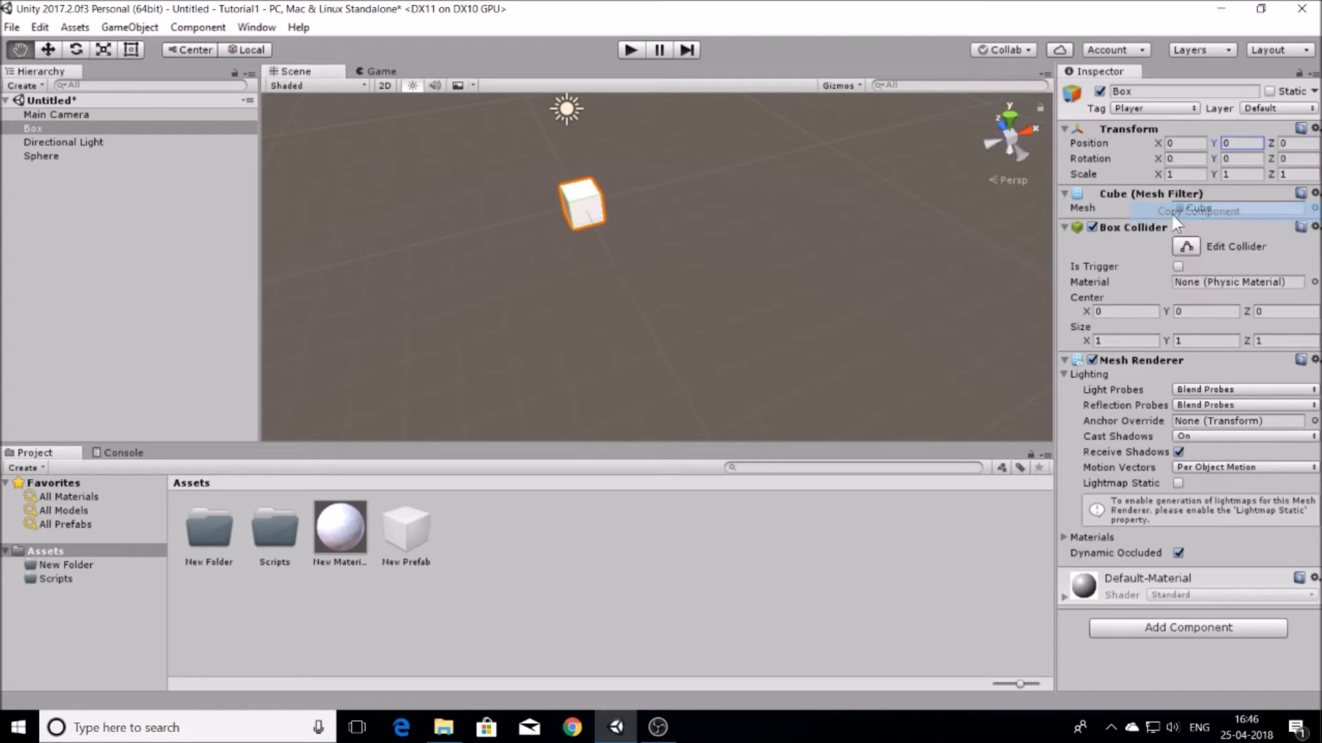
pyautogui.click(34, 157)
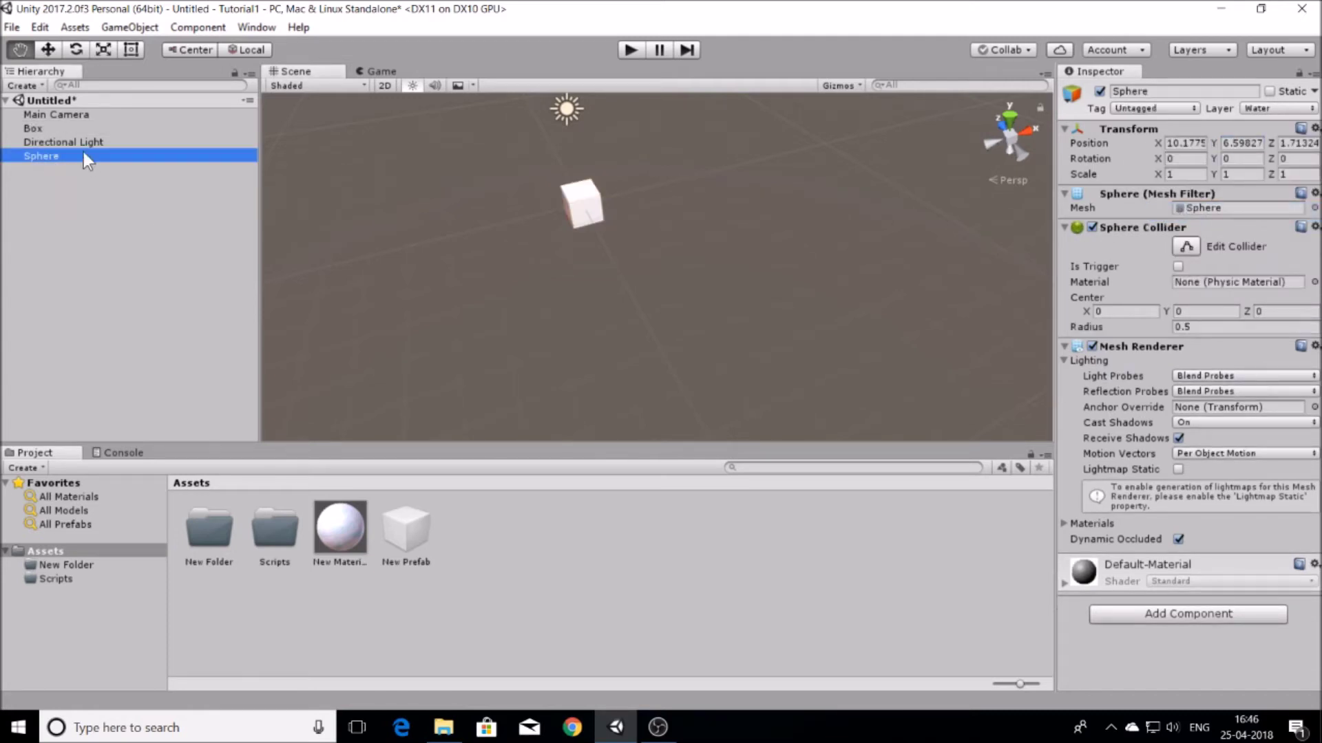
pyautogui.click(1315, 129)
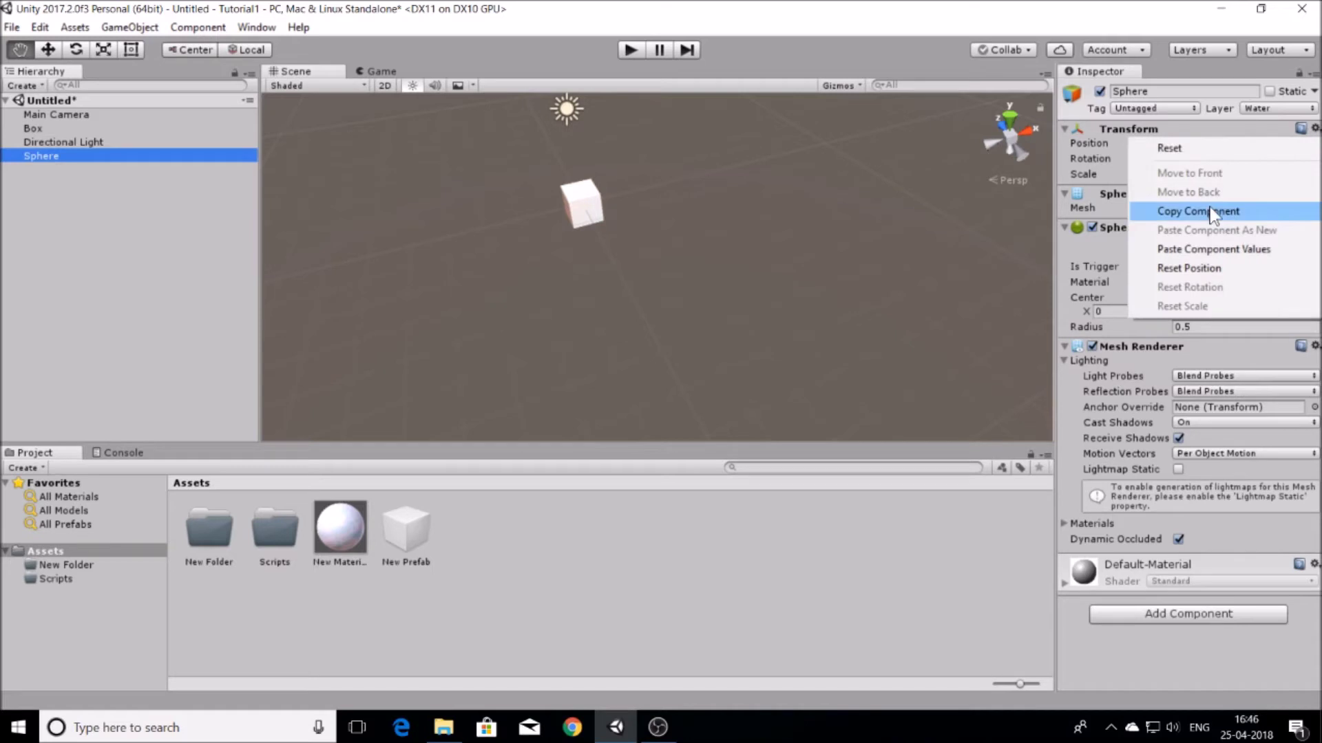
pyautogui.click(1220, 250)
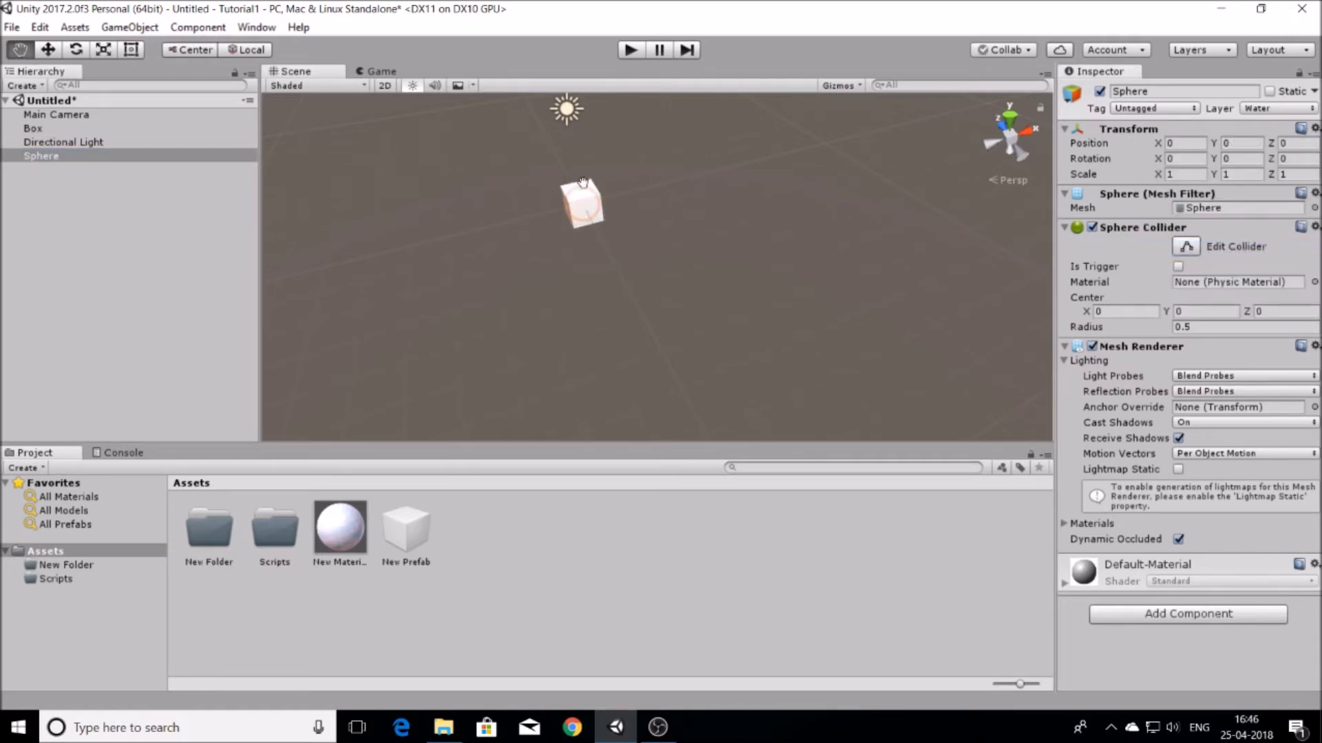
# - Move the Sphere away from the Box along the X axis to a position of about X 2.85
pyautogui.press('w')
pyautogui.moveTo(641, 193); pyautogui.dragTo(729, 168)
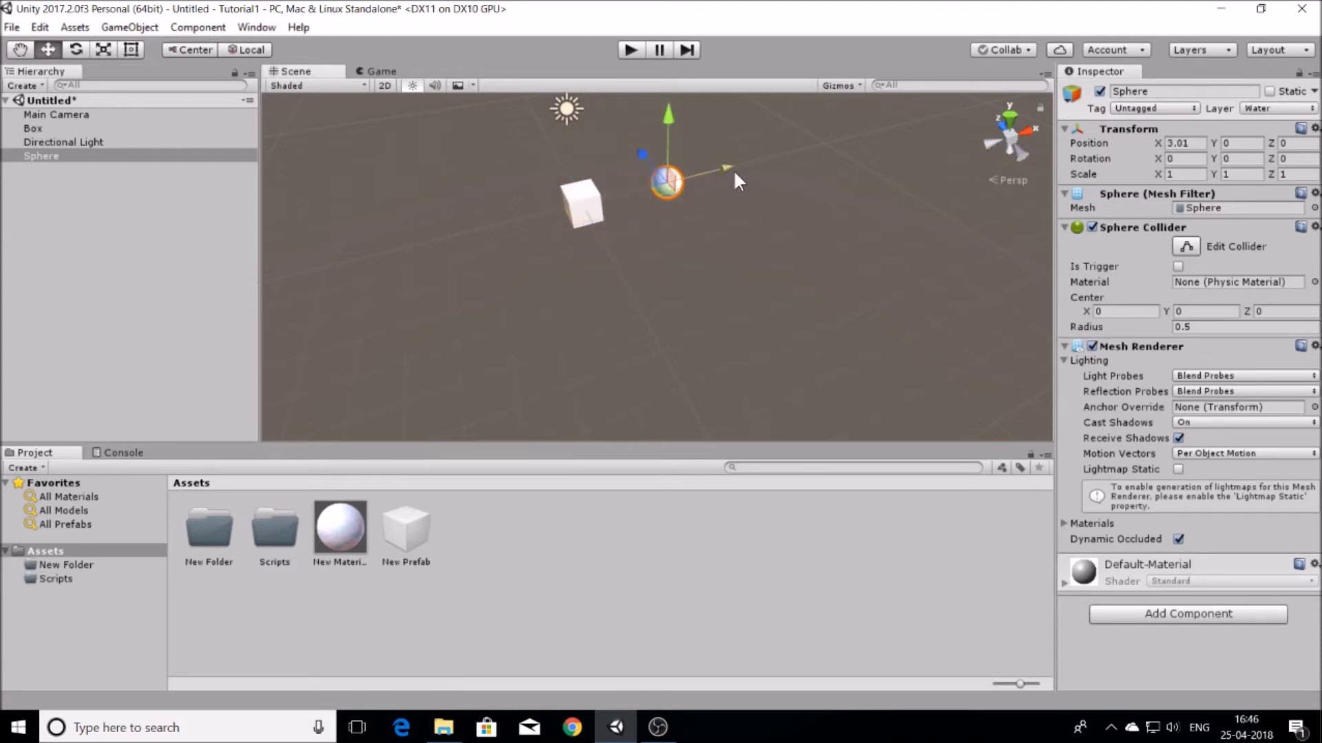
pyautogui.hotkey('ctrl', 'z')
pyautogui.moveTo(647, 189); pyautogui.dragTo(725, 165)
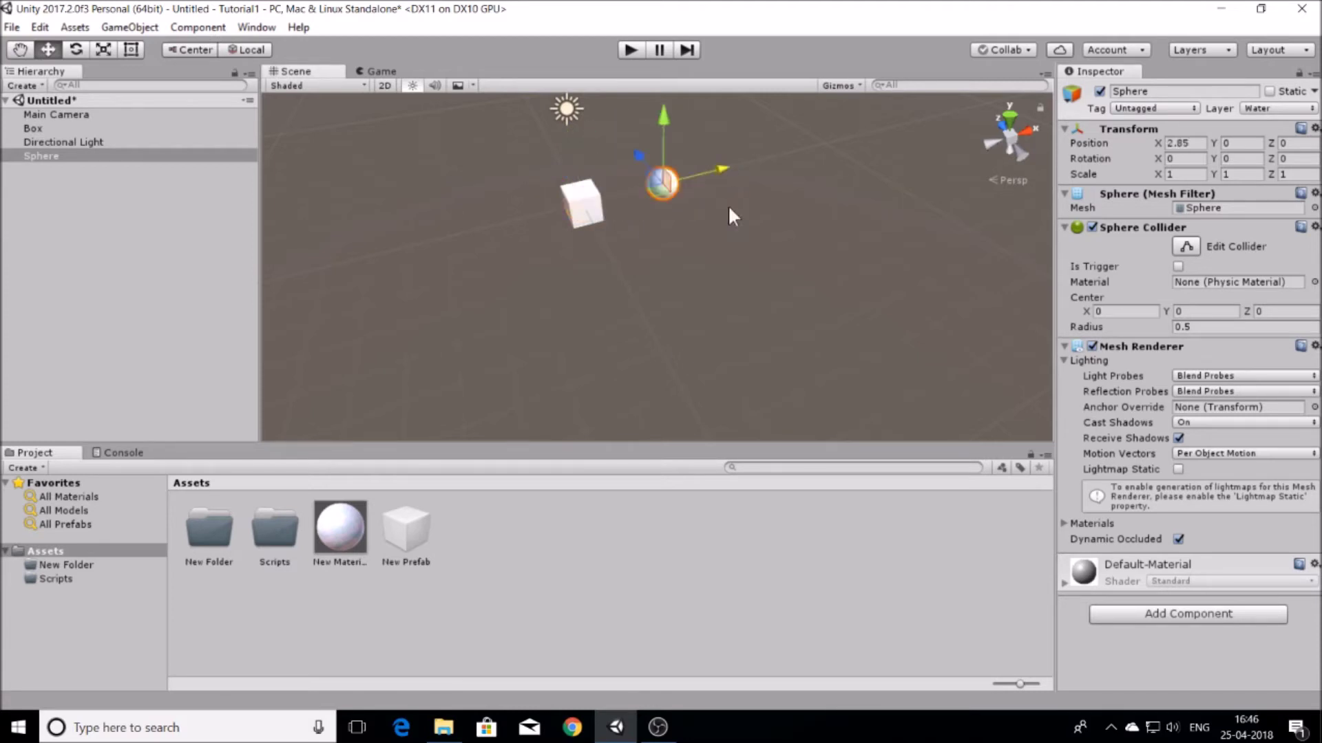
# - Paste the copied Transform values onto the Box's Transform component
pyautogui.click(42, 129)
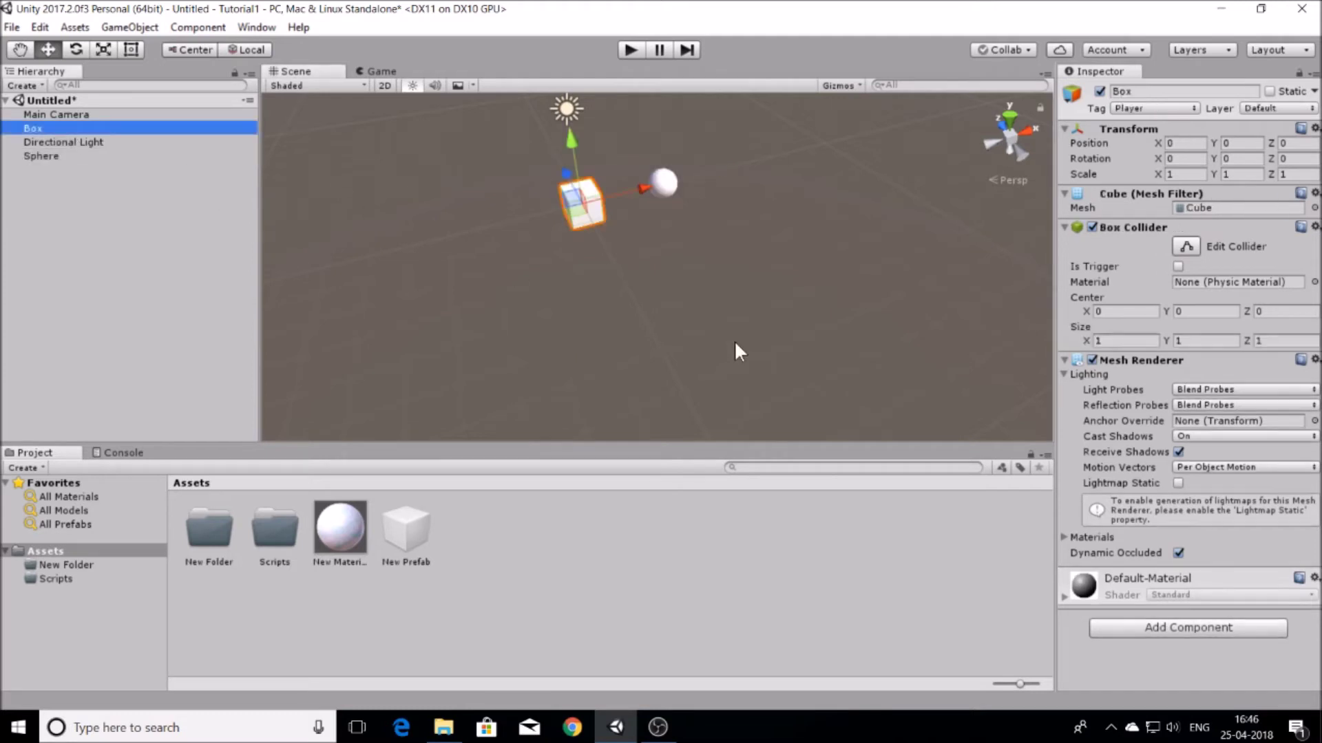
pyautogui.click(1315, 129)
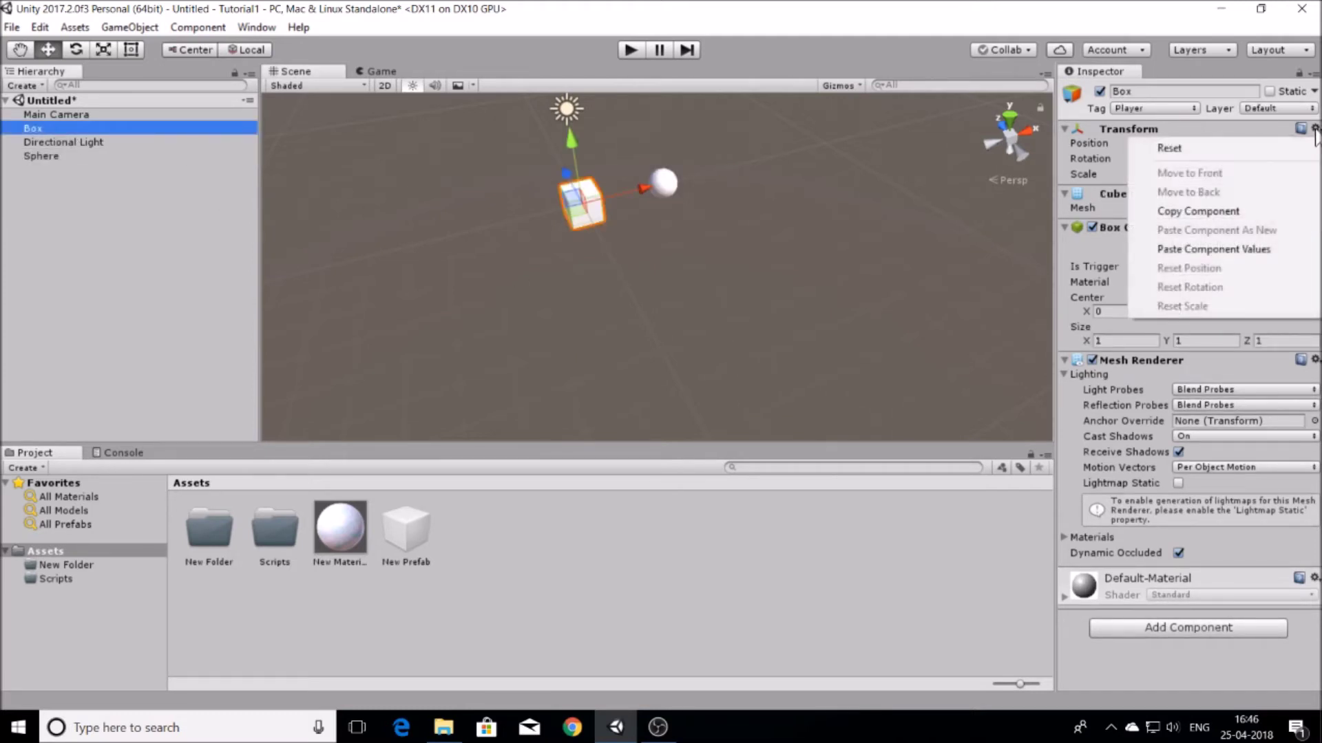
pyautogui.click(1213, 249)
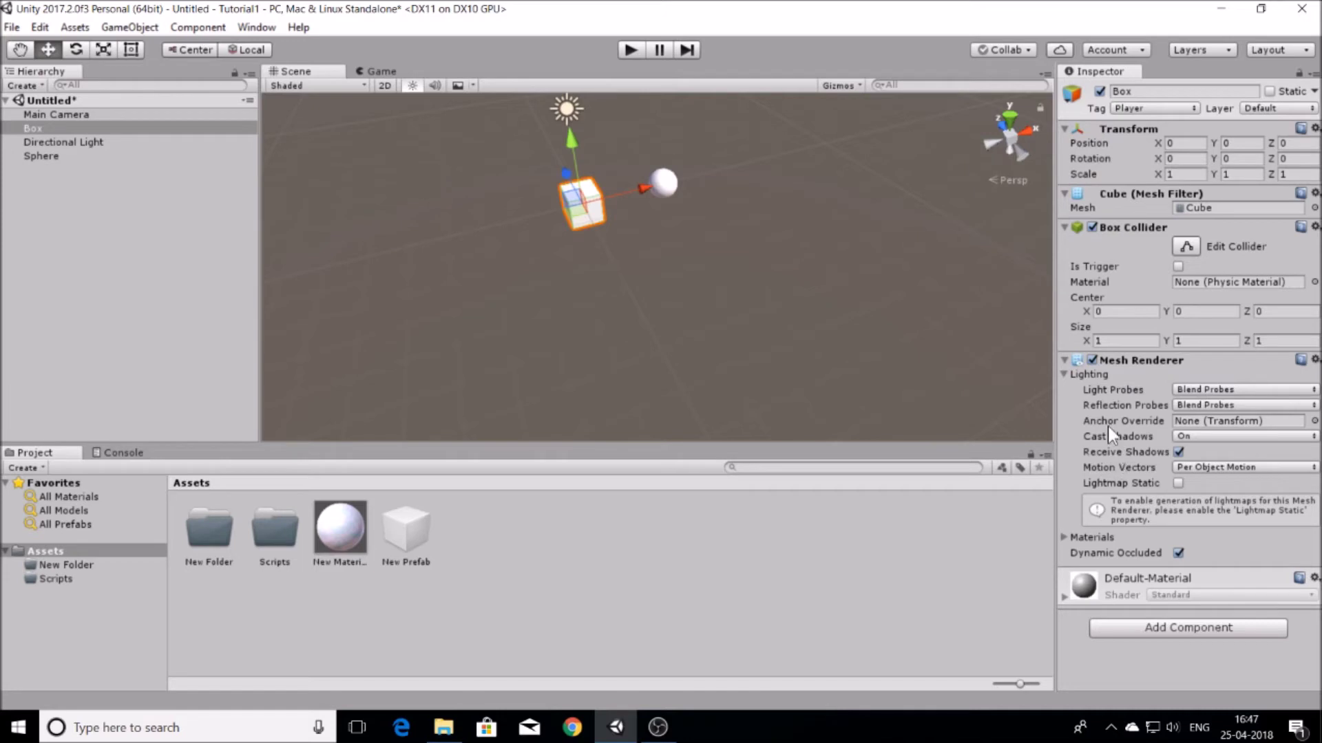
# - Switch the Box's Mesh Renderer and the whole Box object off and back on to compare the effect
pyautogui.click(1091, 361)
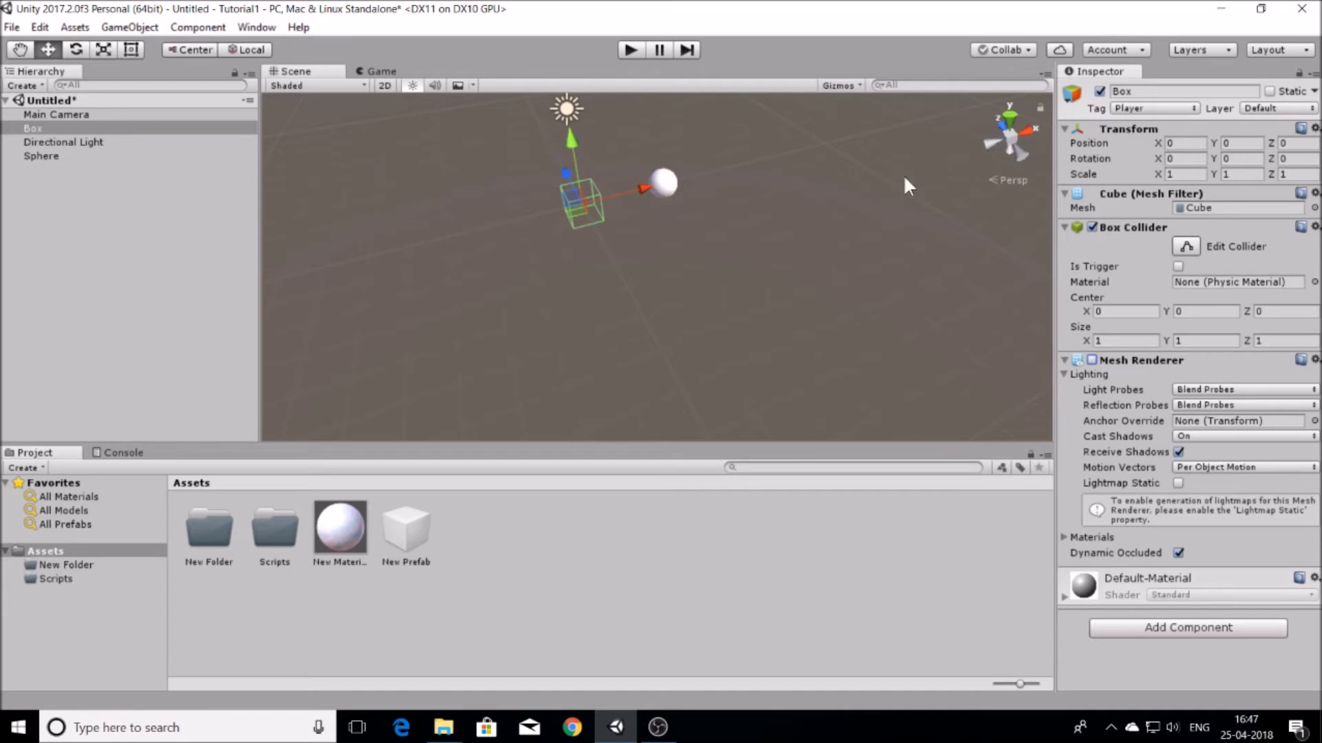
pyautogui.click(1093, 361)
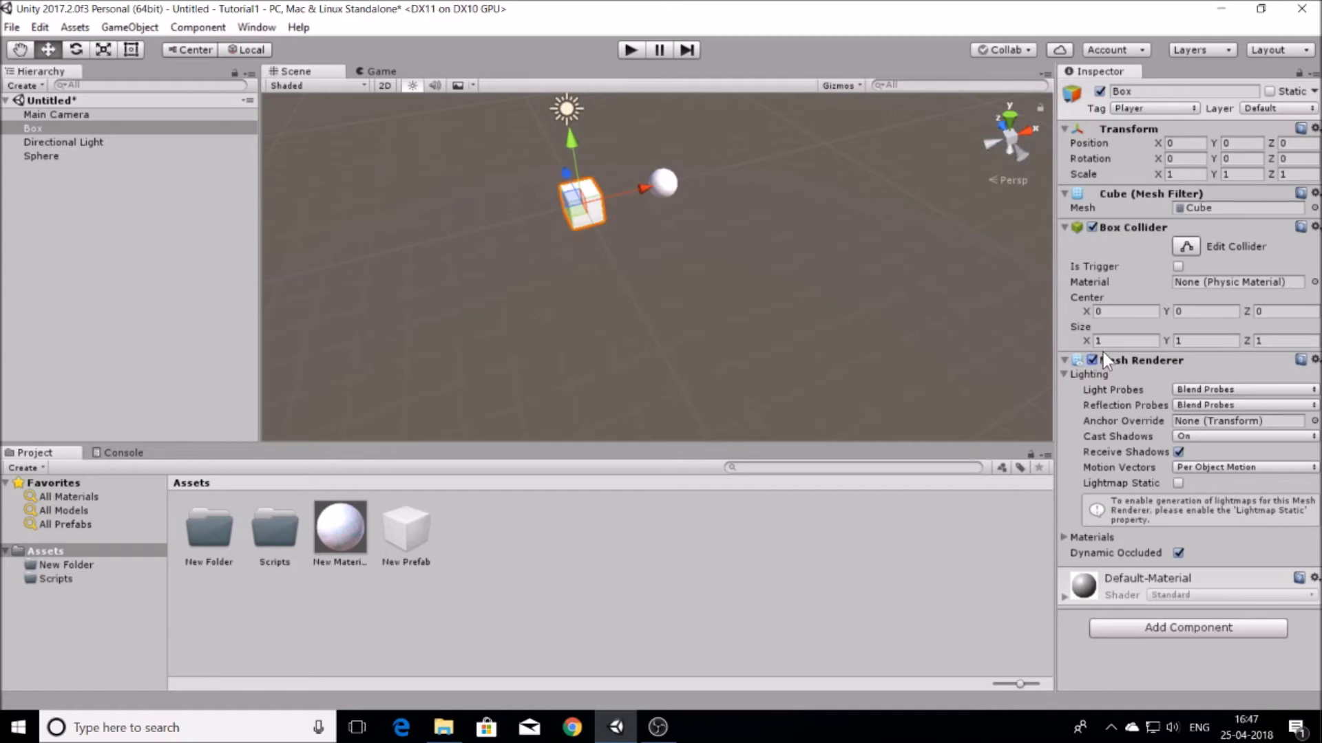
pyautogui.click(1099, 91)
pyautogui.click(1099, 92)
pyautogui.click(1092, 361)
pyautogui.click(1091, 360)
# - Remove the Cube (Mesh Filter) component from the Box and undo the removal
pyautogui.click(1315, 194)
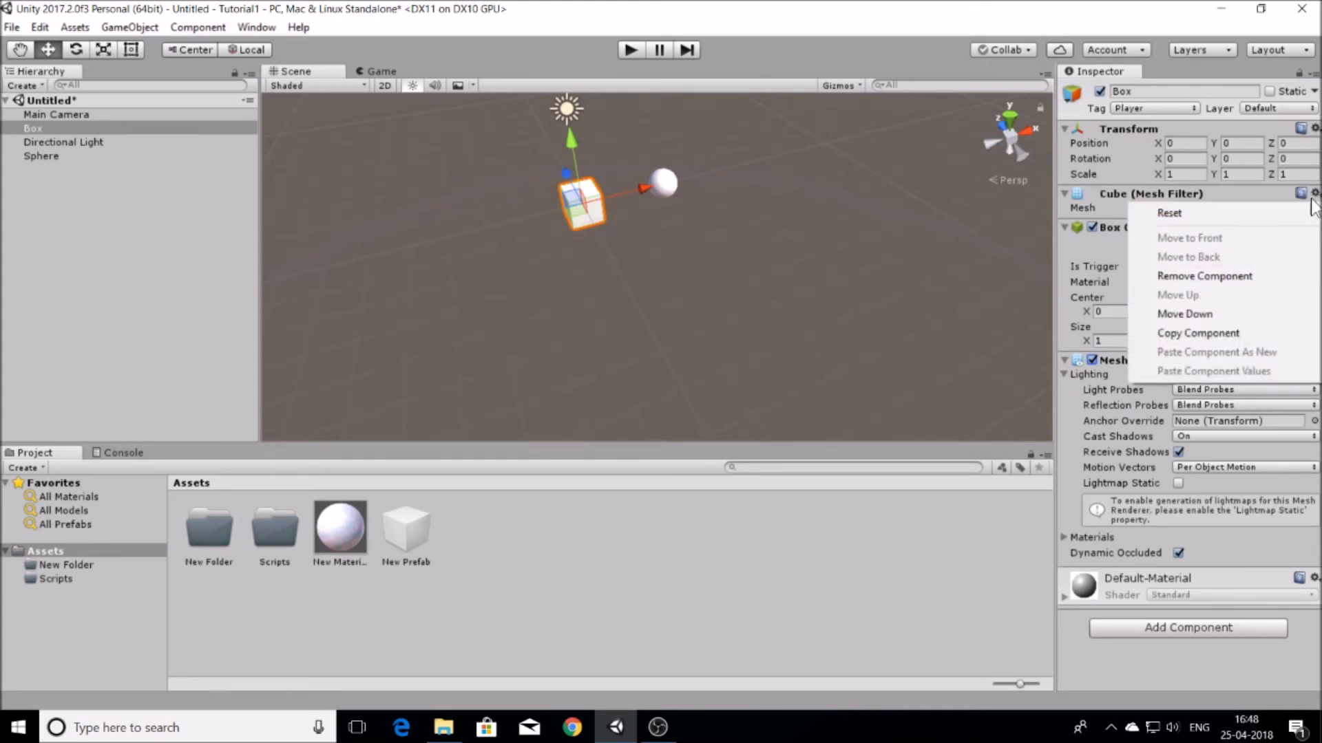
pyautogui.click(1217, 276)
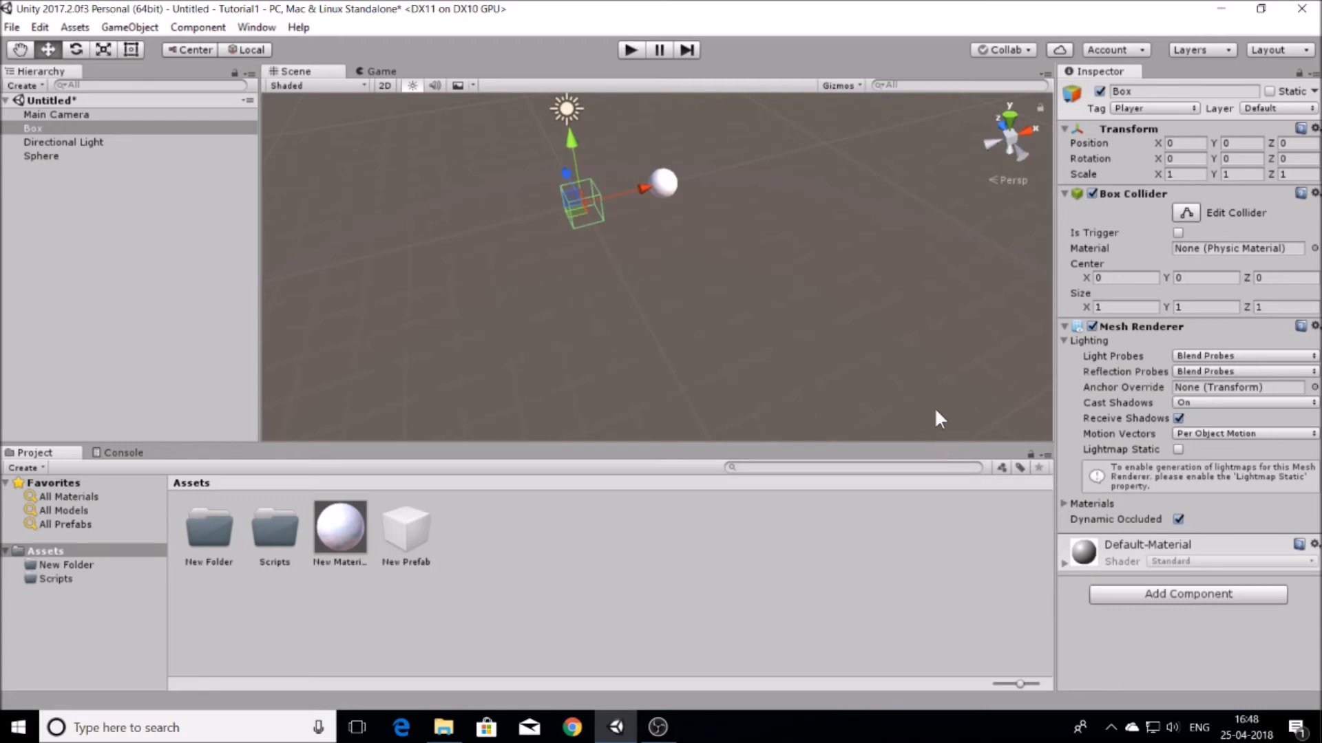
pyautogui.hotkey('ctrl', 'z')
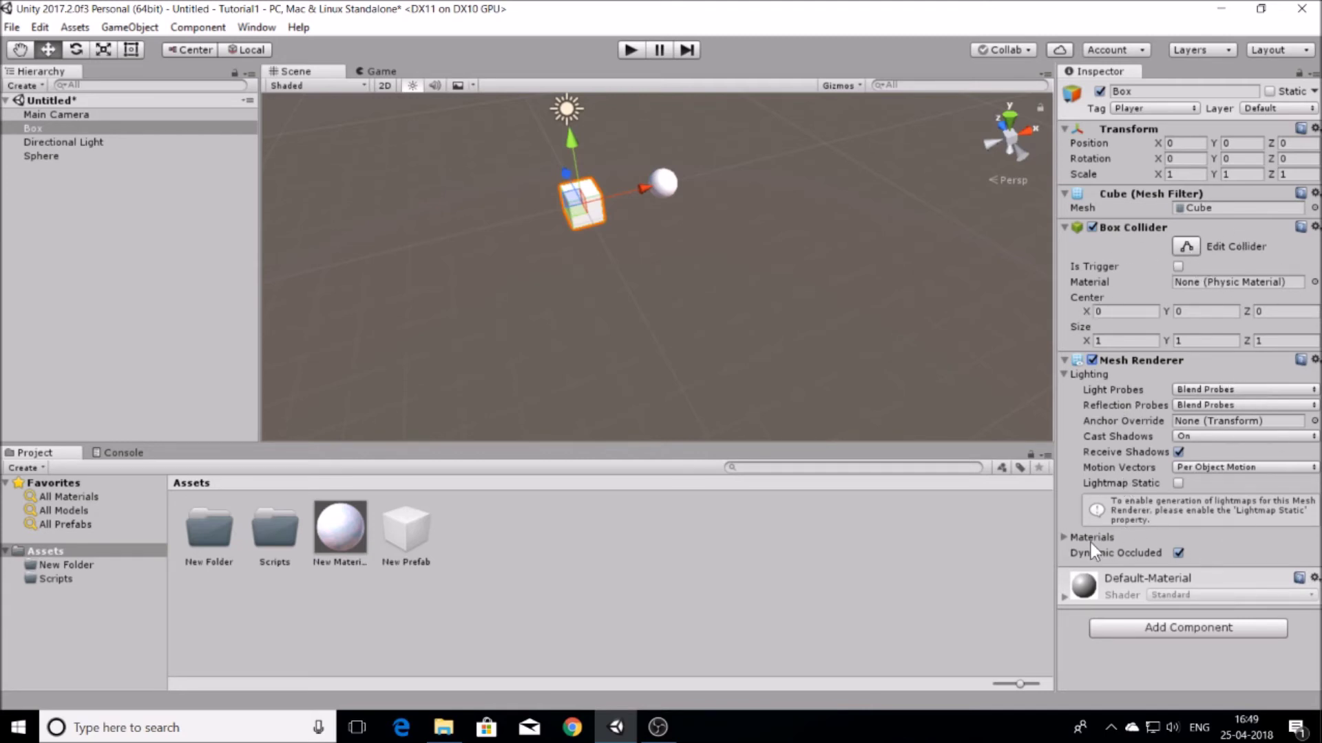
# - Expand the Box's Default-Material and examine its shader properties
pyautogui.click(1177, 265)
pyautogui.click(1064, 597)
pyautogui.scroll(-5, 1316, 384)
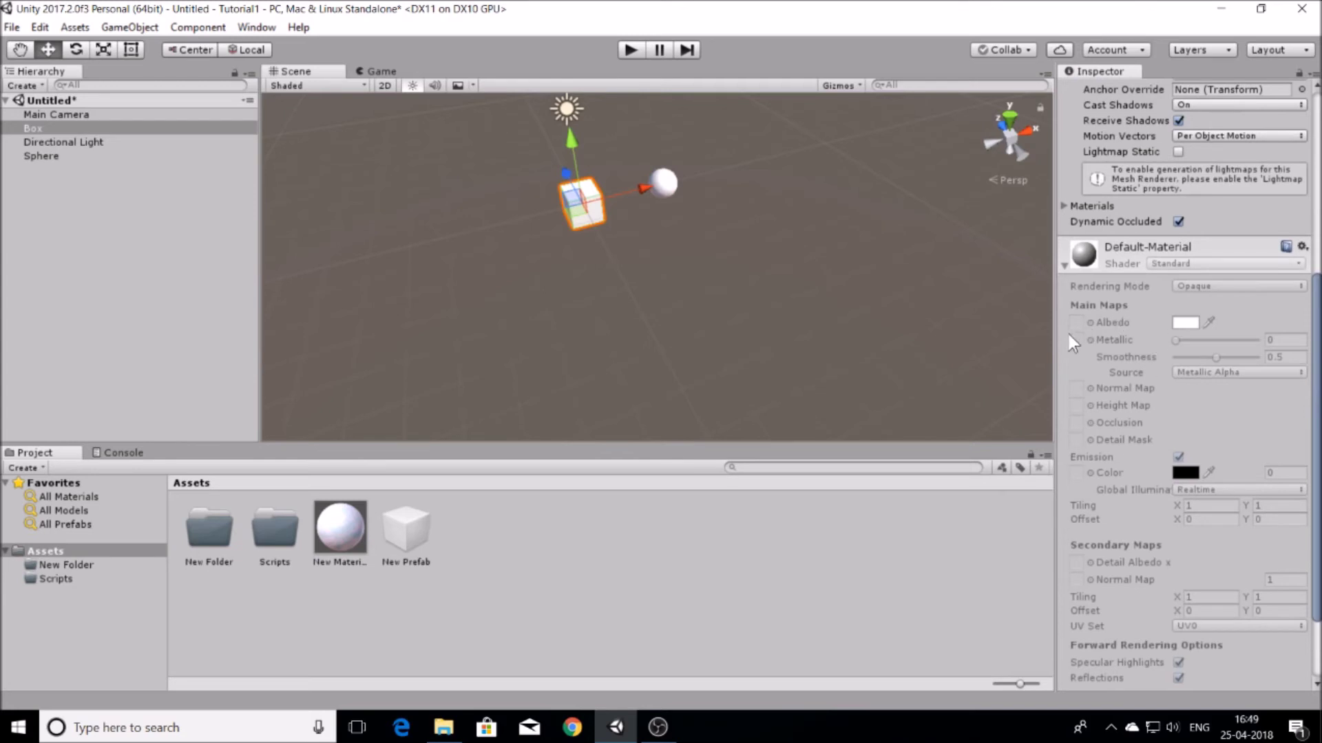
# - Set the Albedo color of the New Material asset to pure red, FF0000FF
pyautogui.click(338, 532)
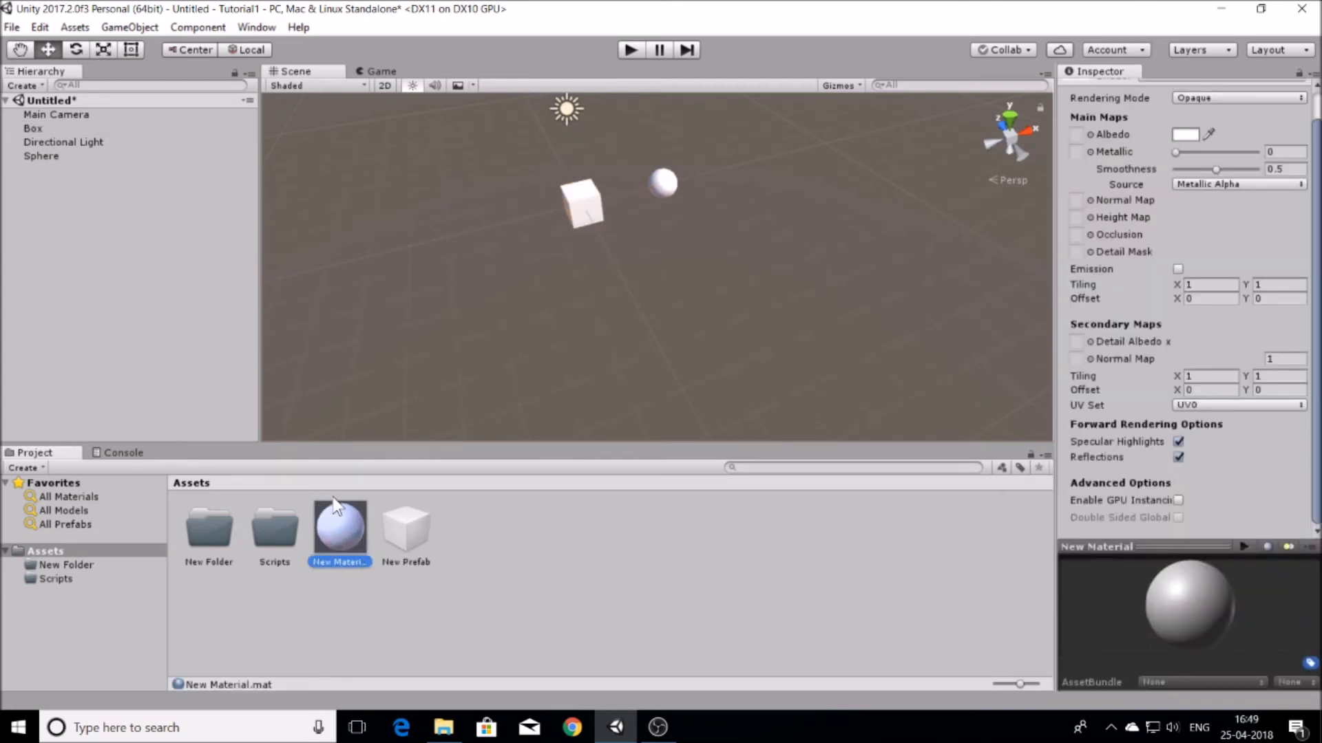
pyautogui.moveTo(1315, 245); pyautogui.dragTo(1314, 189)
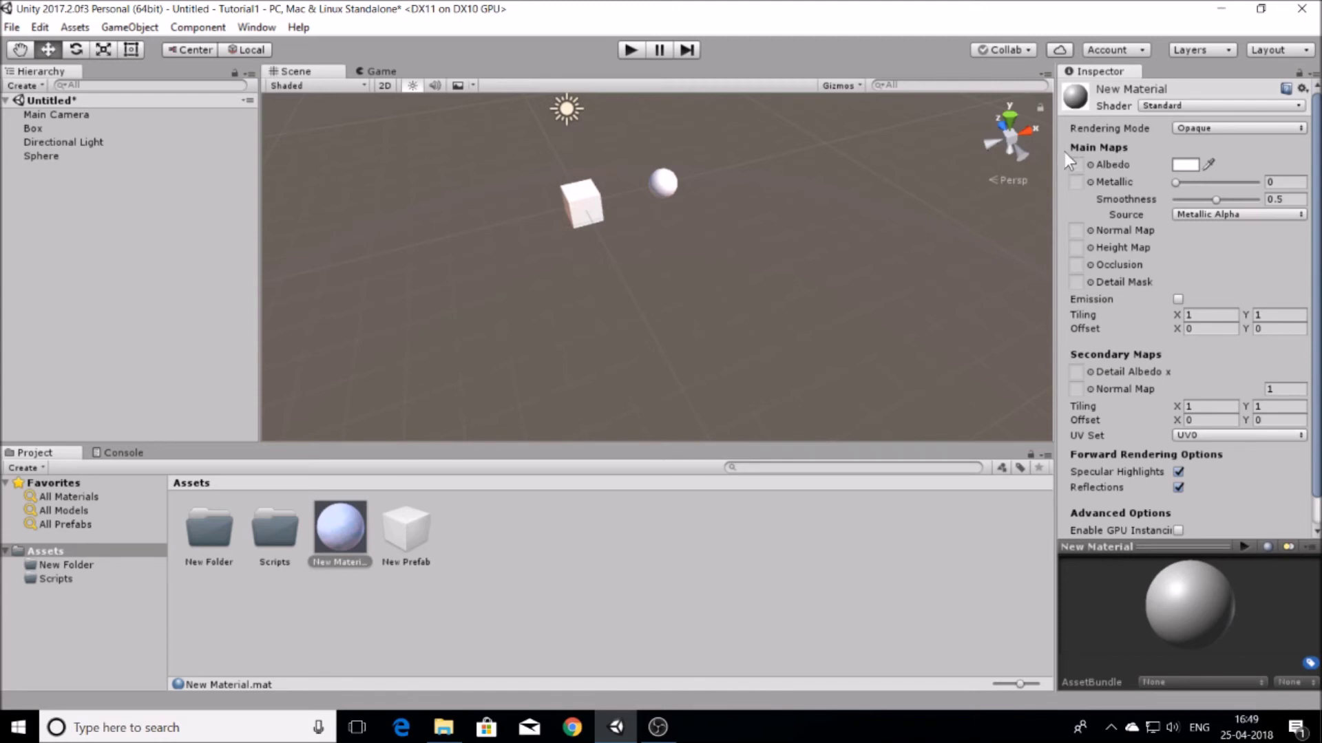
pyautogui.click(1185, 165)
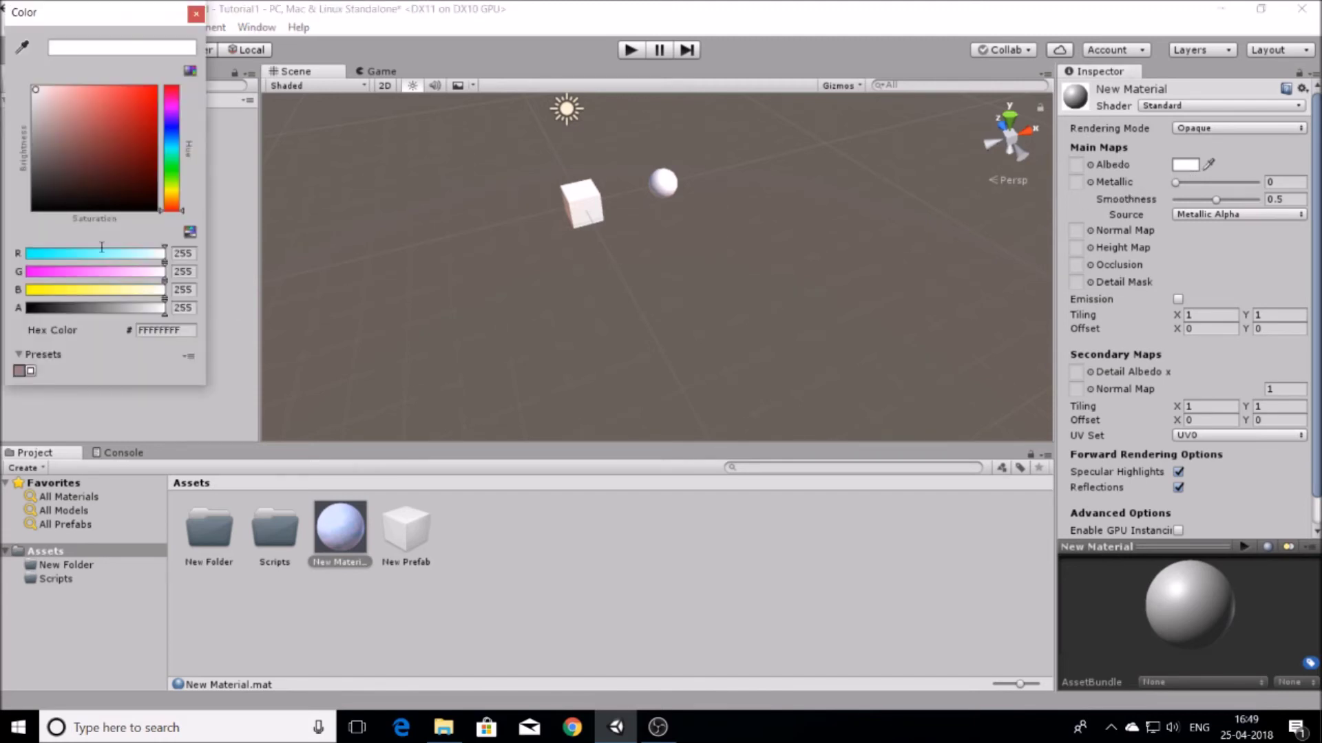
pyautogui.moveTo(40, 94)
pyautogui.mouseDown()
pyautogui.moveTo(96, 143)
pyautogui.moveTo(185, 63)
pyautogui.mouseUp()
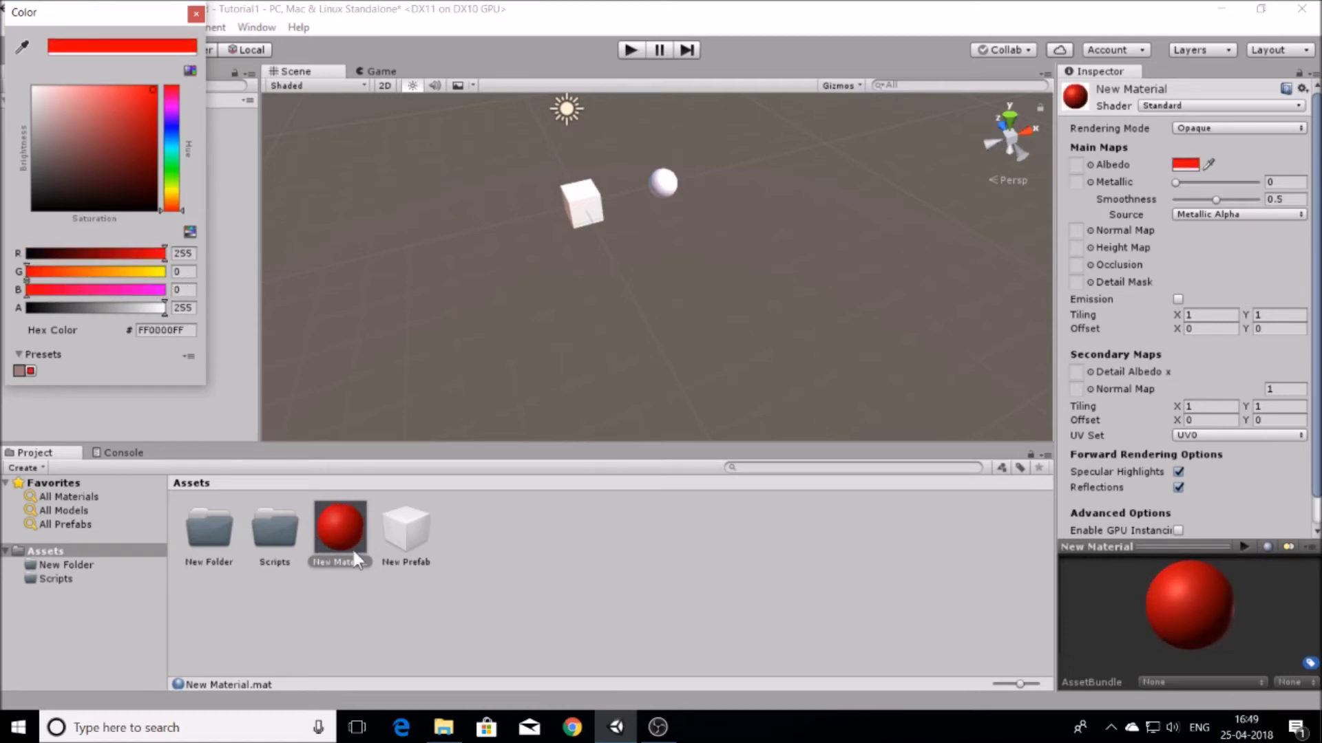
pyautogui.moveTo(143, 107)
pyautogui.mouseDown()
pyautogui.moveTo(22, 73)
pyautogui.moveTo(224, 79)
pyautogui.mouseUp()
pyautogui.click(196, 13)
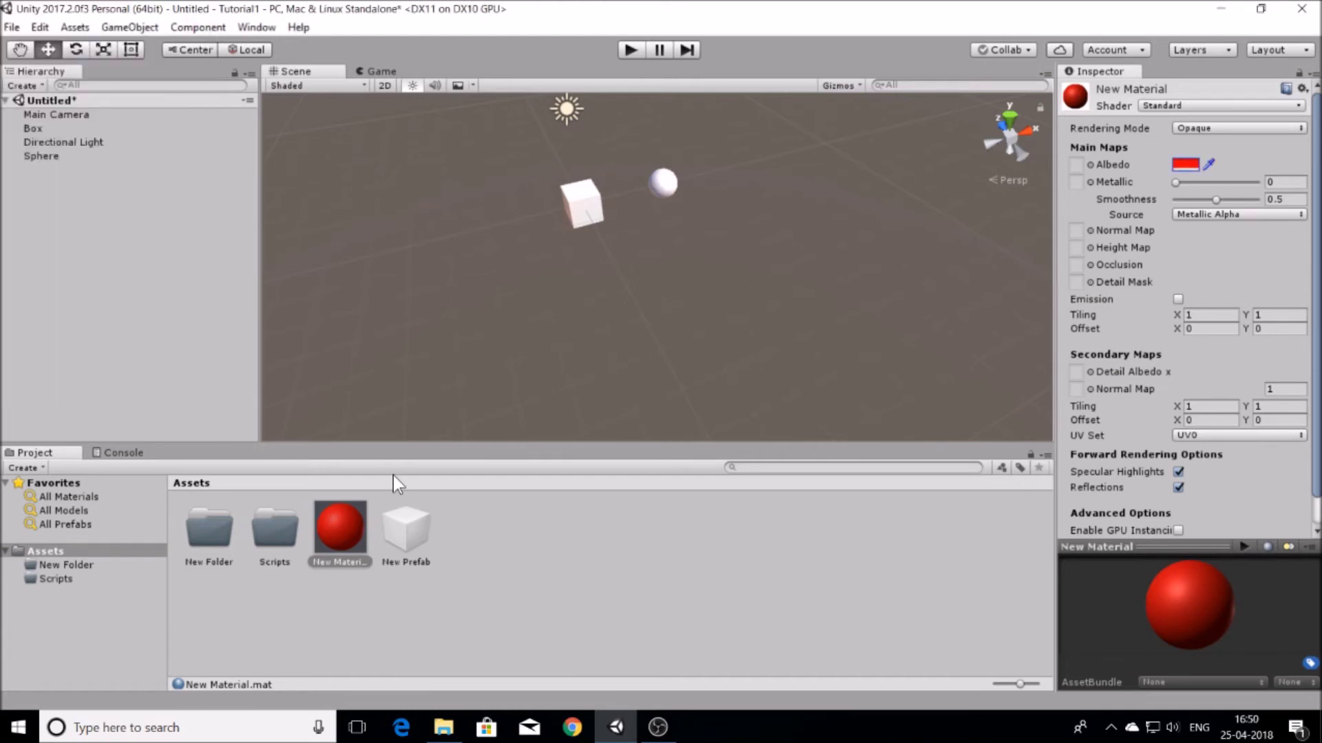
# - Collapse the Box's Default-Material details and assign New Material to the Box through its component list
pyautogui.click(44, 128)
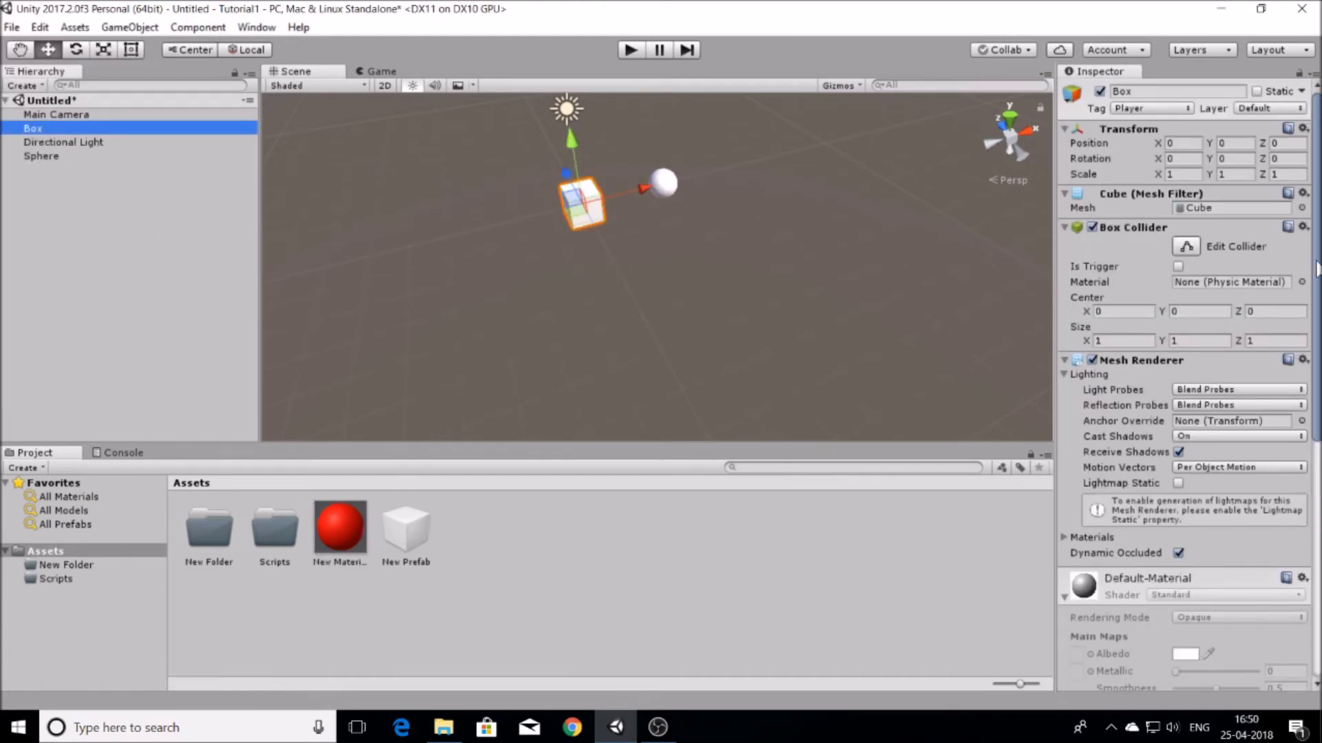
pyautogui.scroll(-4, 1063, 472)
pyautogui.click(1064, 452)
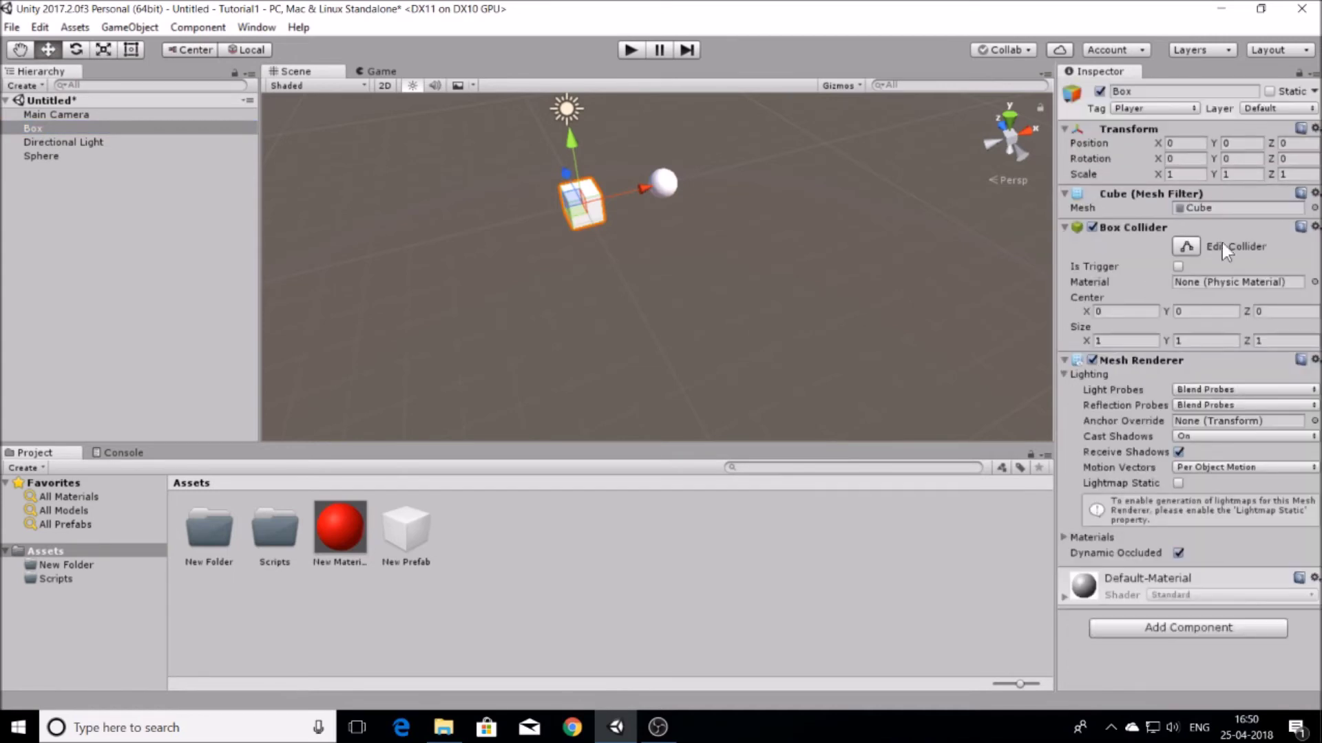
pyautogui.moveTo(337, 535); pyautogui.dragTo(1155, 665)
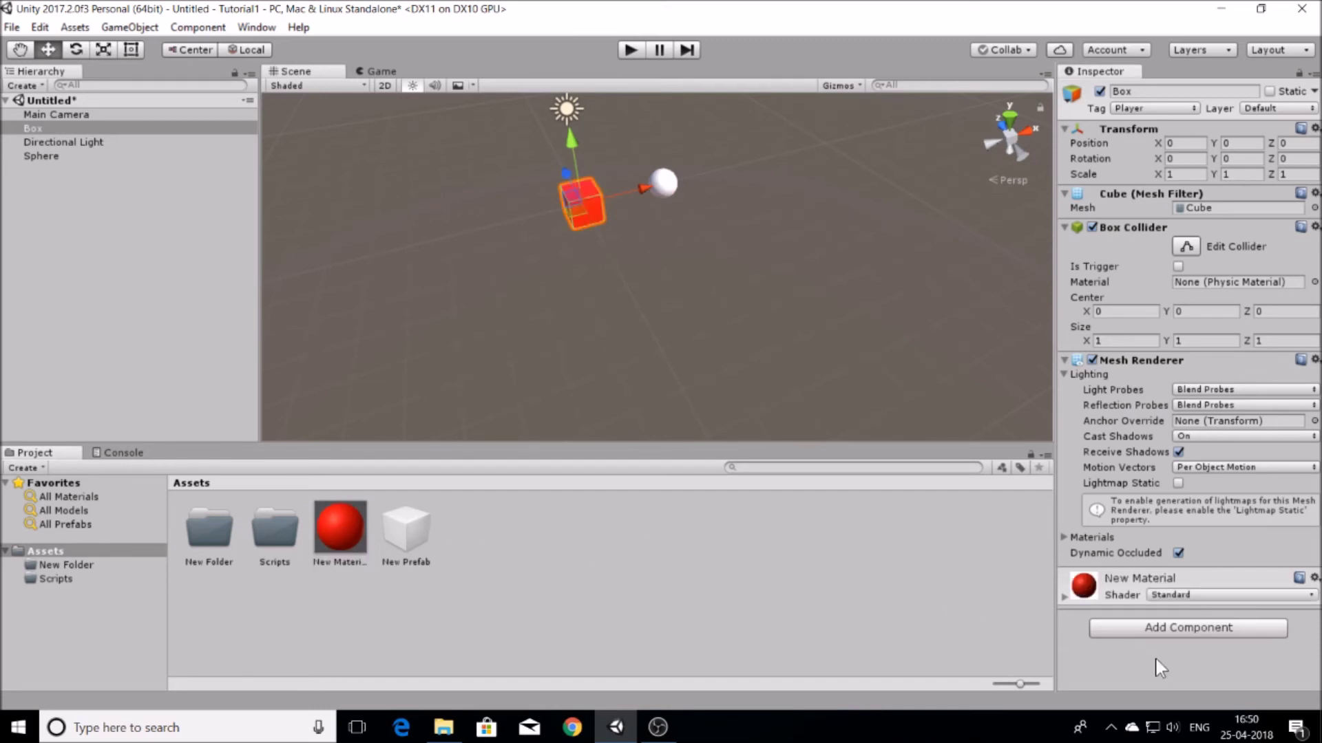
# - Undo the assignment of New Material to the Box
pyautogui.click(551, 199)
pyautogui.click(579, 202)
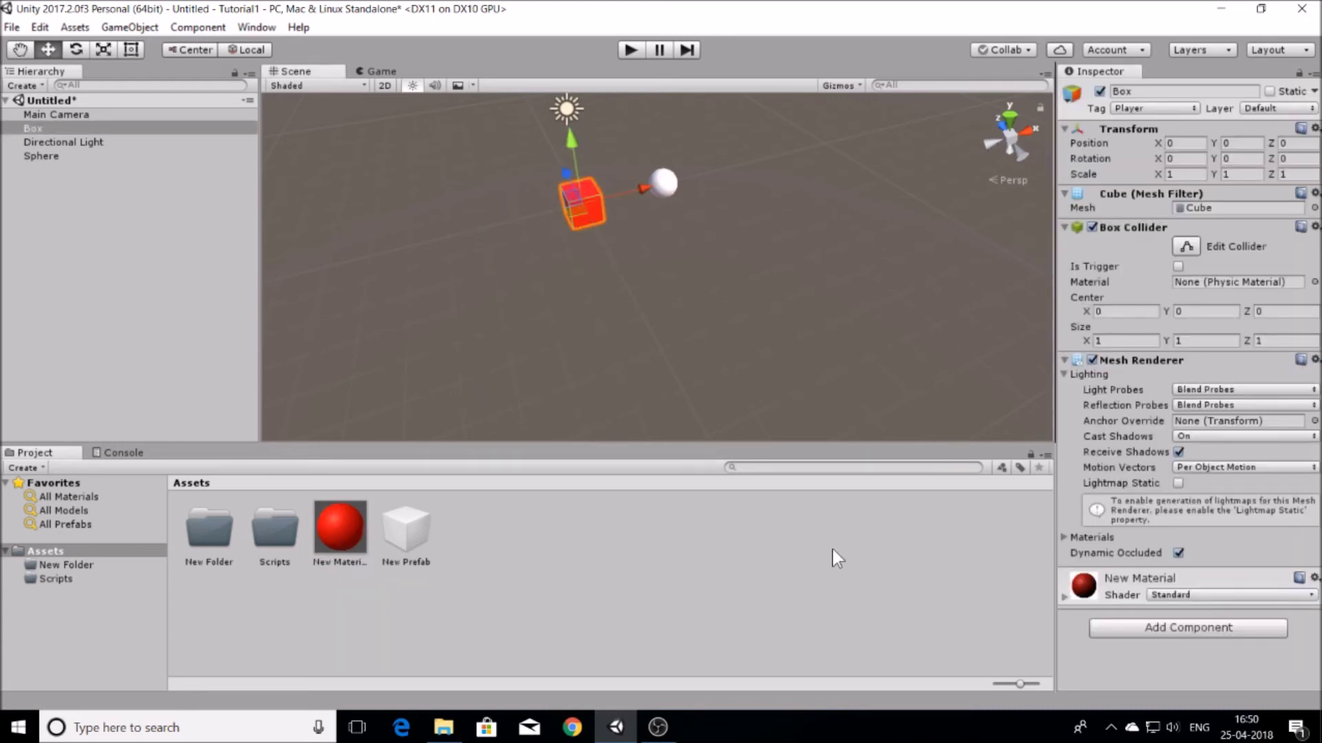
pyautogui.click(498, 439)
pyautogui.hotkey('ctrl', 'z')
pyautogui.hotkey('ctrl', 'z')
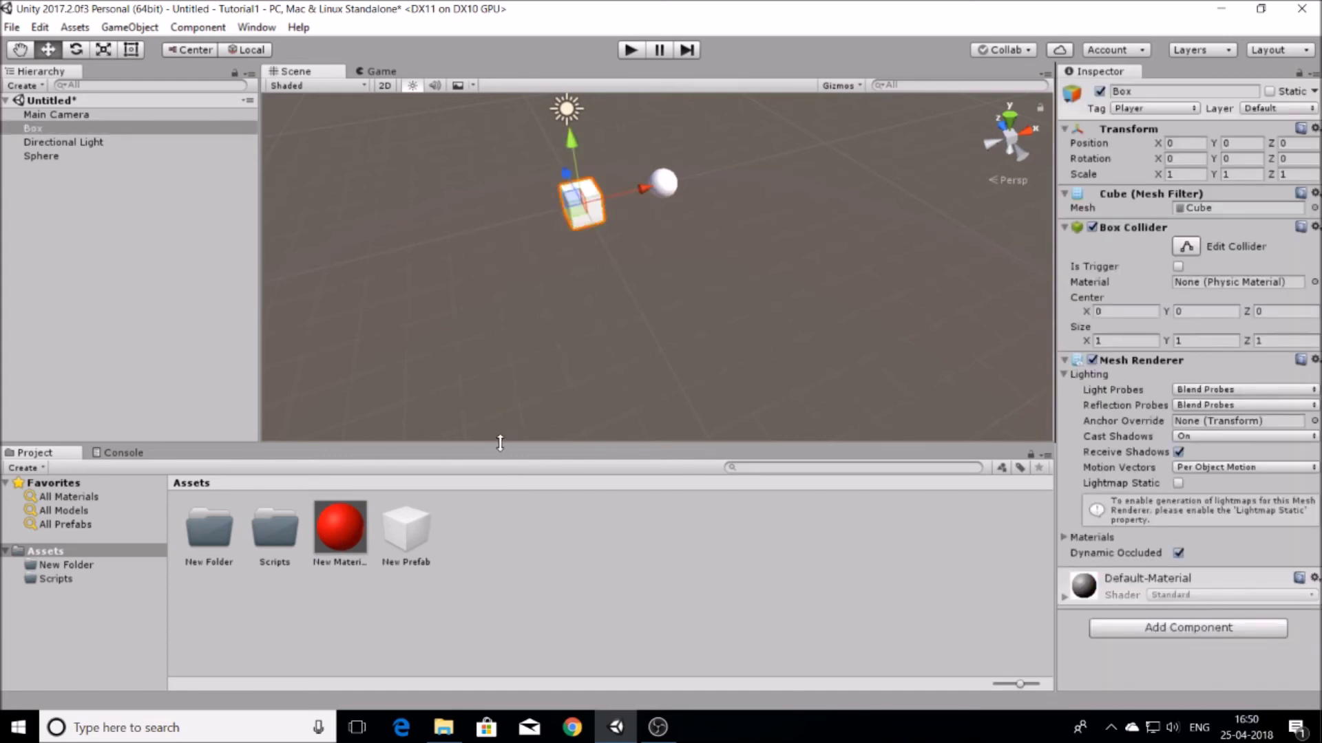
# - Assign New Material to the Box object in the scene hierarchy
pyautogui.click(344, 527)
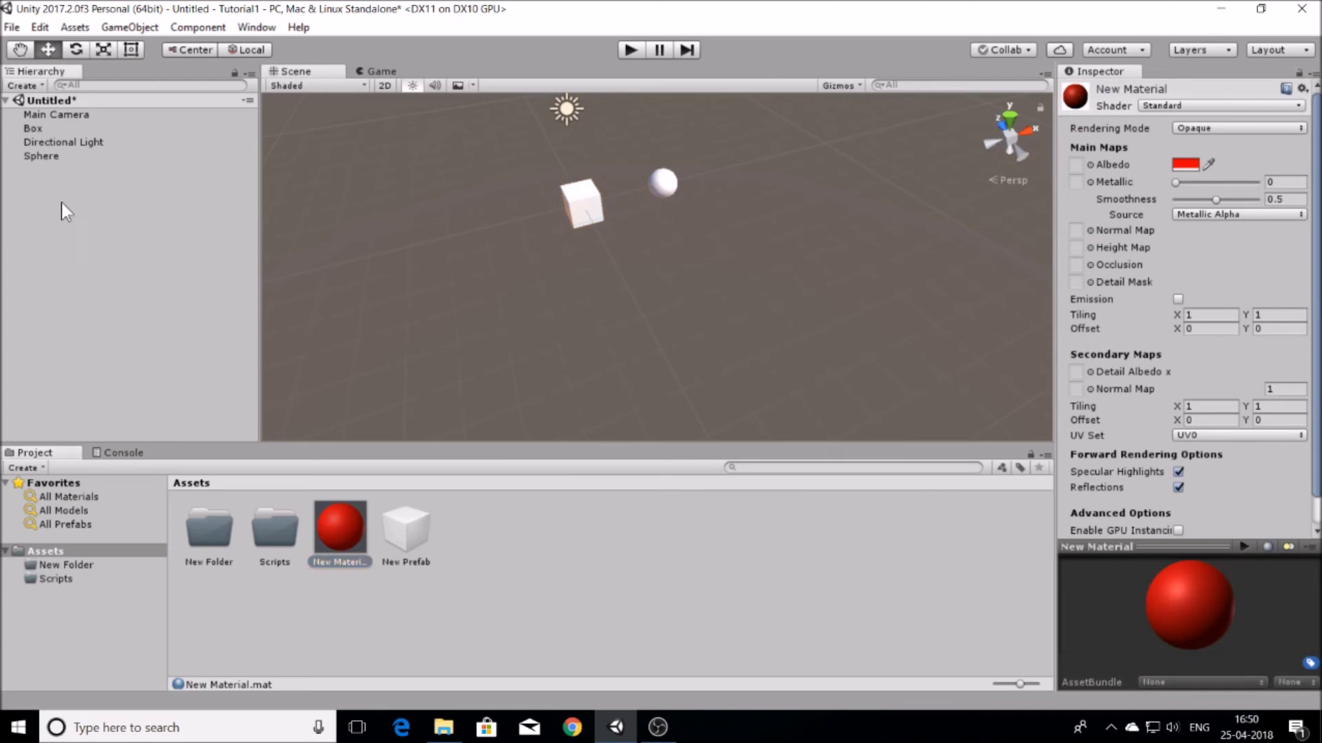
pyautogui.moveTo(360, 528); pyautogui.dragTo(40, 132)
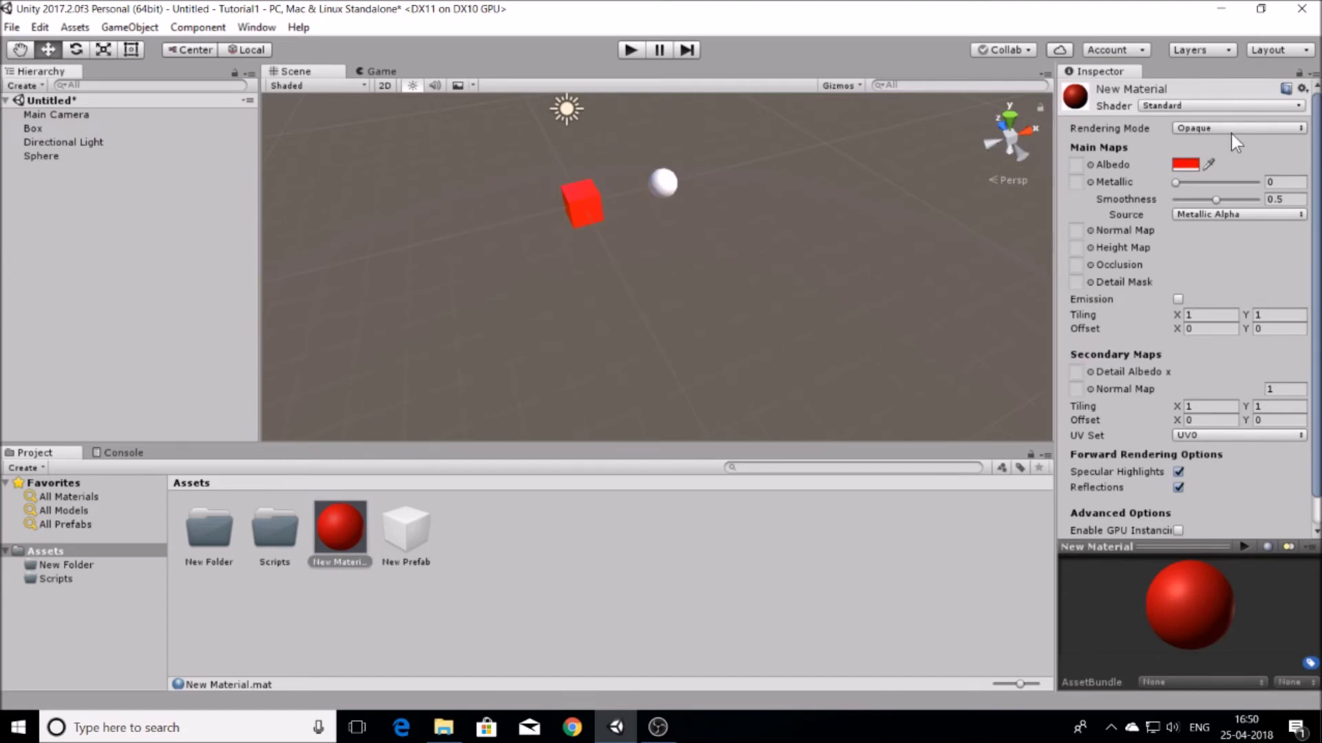
# - Try a dark brownish Albedo color, 603D3DFF, on New Material and return it to pure red, FF0000FF
pyautogui.click(1183, 166)
pyautogui.moveTo(121, 96)
pyautogui.mouseDown()
pyautogui.moveTo(124, 161)
pyautogui.moveTo(82, 147)
pyautogui.moveTo(95, 97)
pyautogui.moveTo(71, 150)
pyautogui.moveTo(148, 96)
pyautogui.moveTo(127, 173)
pyautogui.moveTo(81, 97)
pyautogui.moveTo(77, 146)
pyautogui.moveTo(101, 103)
pyautogui.moveTo(77, 162)
pyautogui.mouseUp()
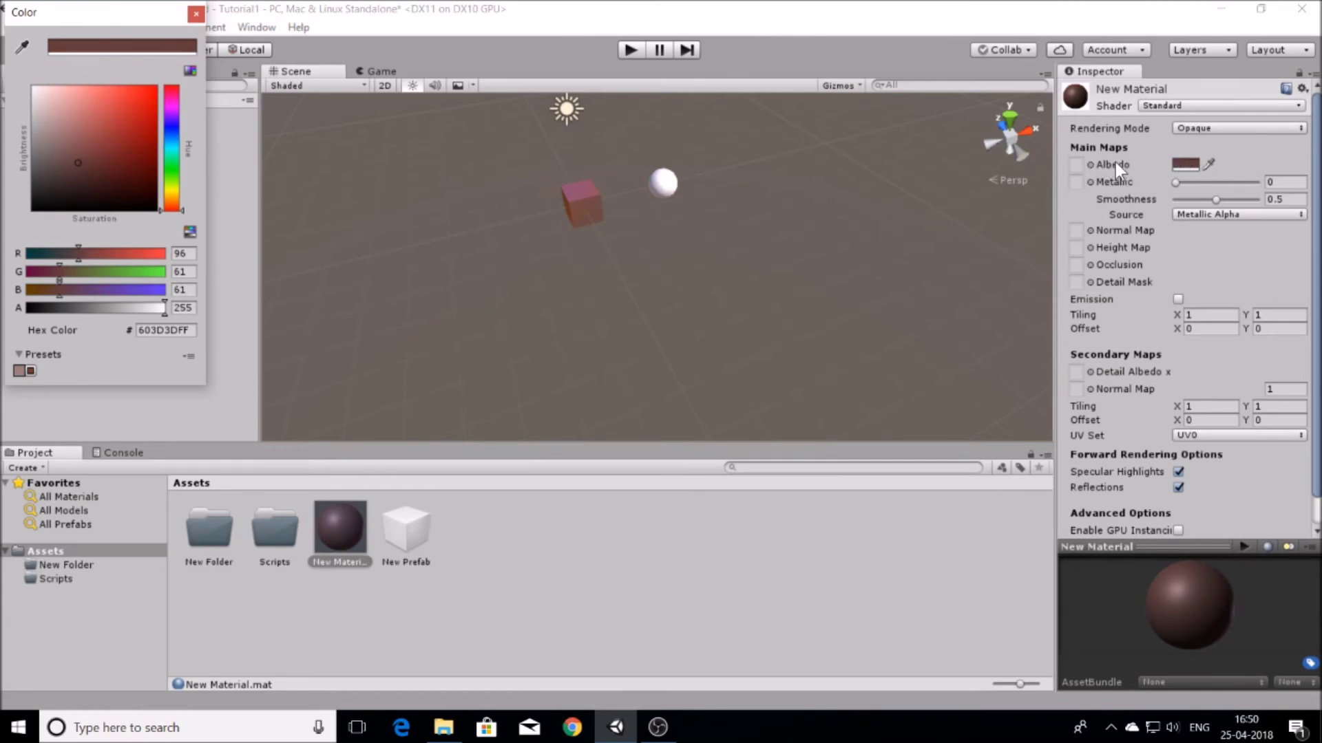
pyautogui.moveTo(106, 132)
pyautogui.mouseDown()
pyautogui.moveTo(124, 76)
pyautogui.moveTo(59, 90)
pyautogui.moveTo(91, 97)
pyautogui.moveTo(39, 132)
pyautogui.moveTo(163, 81)
pyautogui.mouseUp()
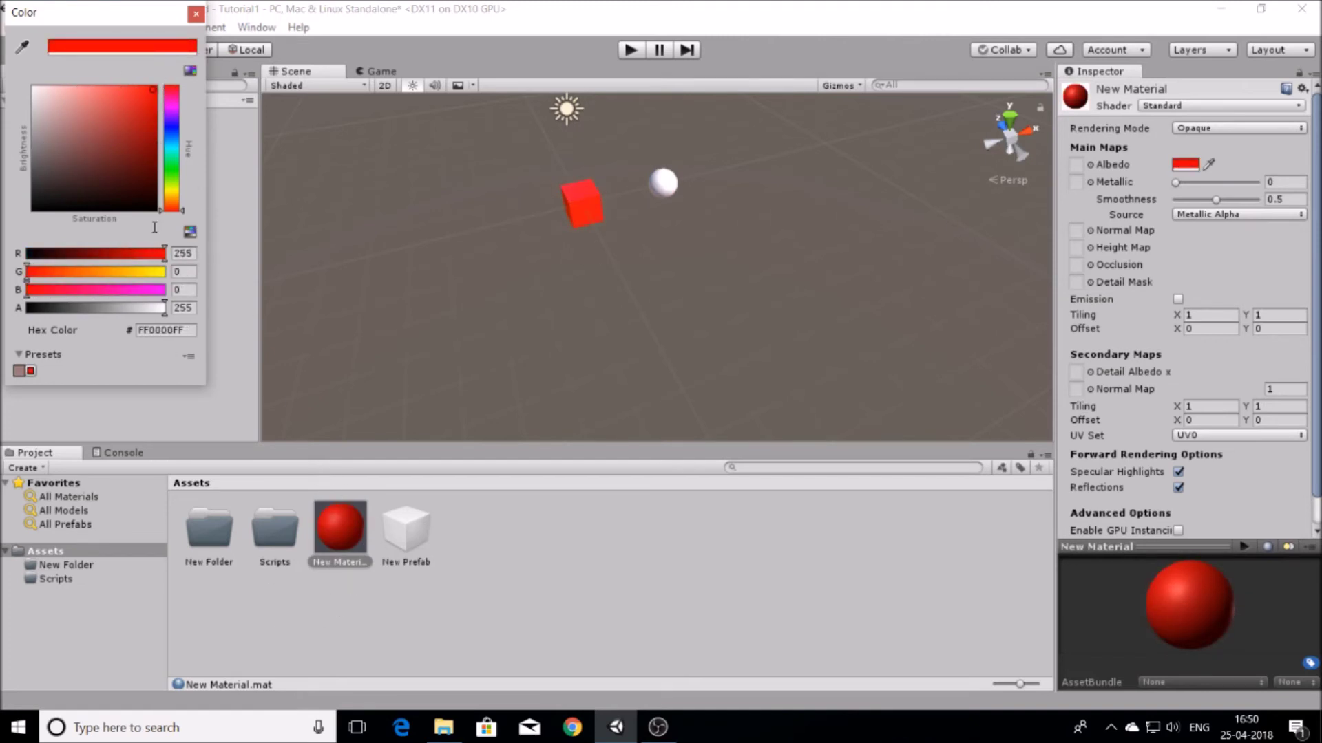
pyautogui.click(195, 14)
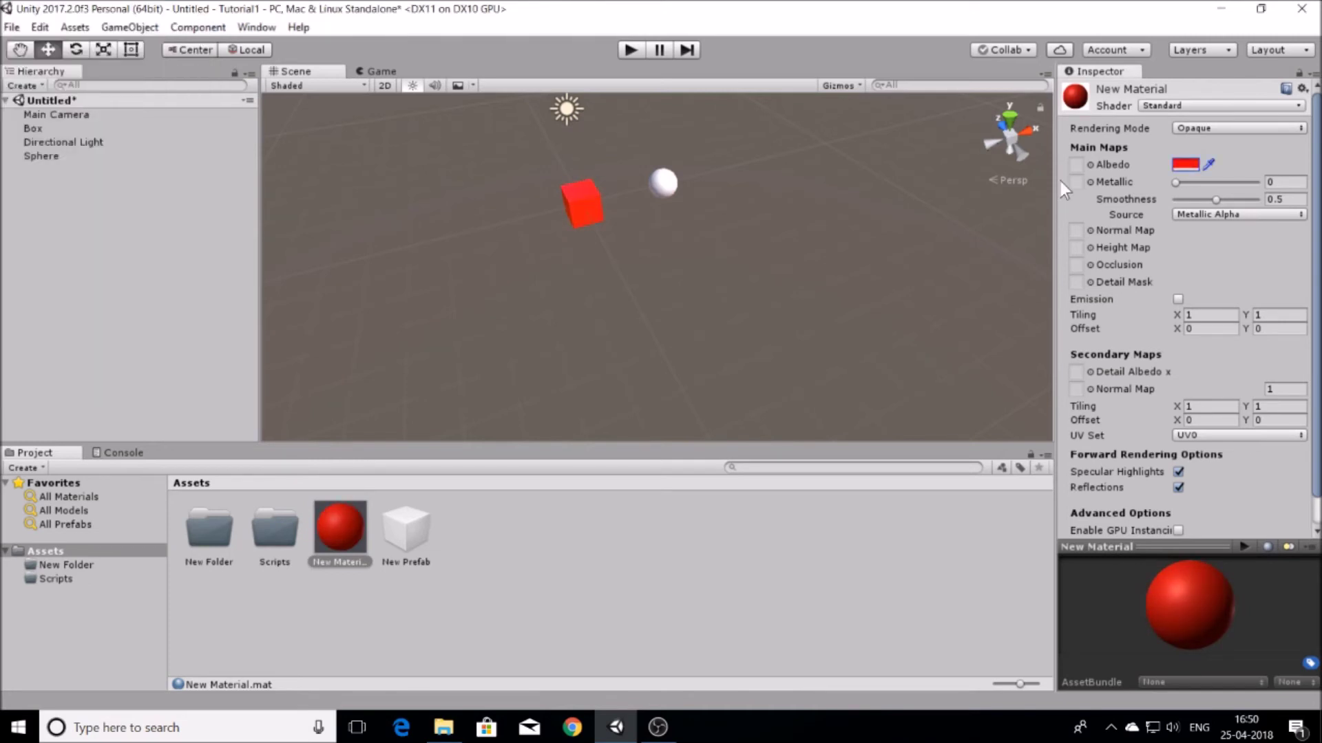
# - Set New Material's Metallic to 1 and Smoothness to 0.17, and enable Emission with a muted reddish color
pyautogui.moveTo(1175, 182)
pyautogui.mouseDown()
pyautogui.moveTo(1253, 172)
pyautogui.moveTo(1192, 201)
pyautogui.moveTo(1279, 193)
pyautogui.moveTo(1191, 186)
pyautogui.mouseUp()
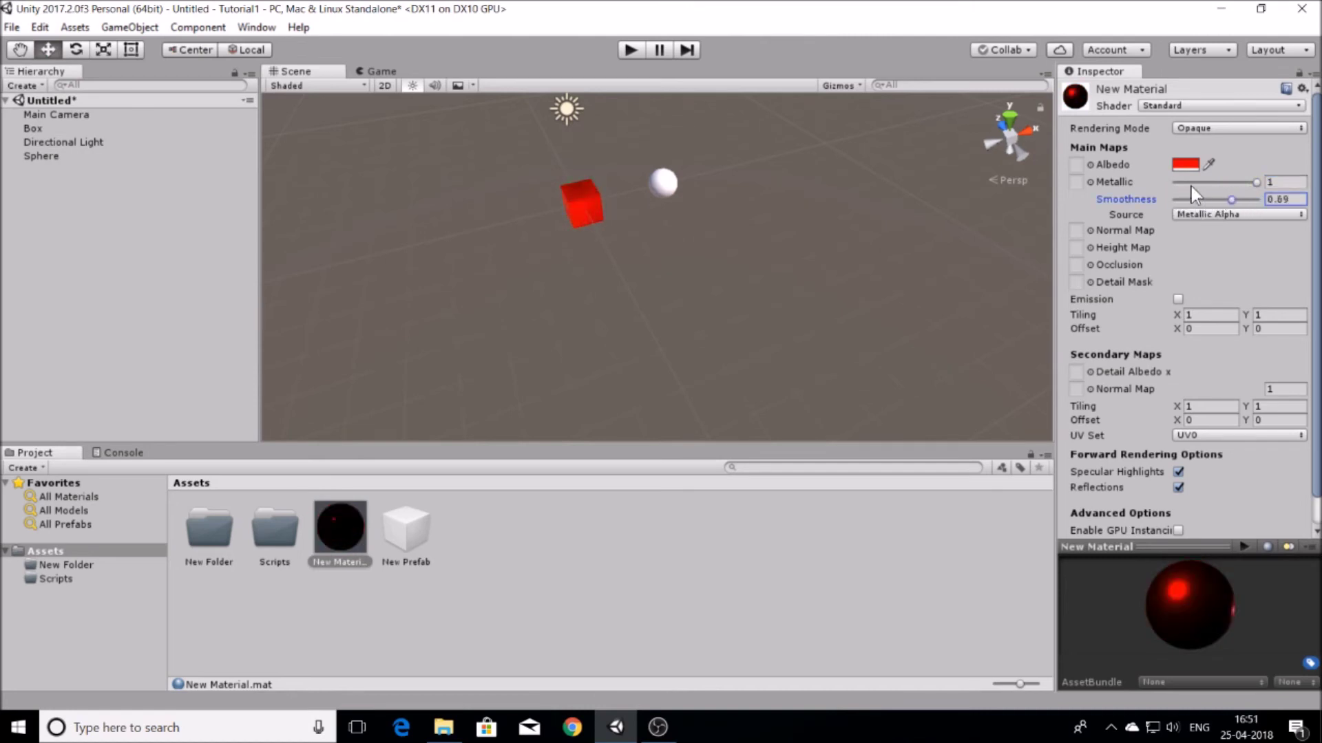
pyautogui.click(1178, 298)
pyautogui.click(1185, 315)
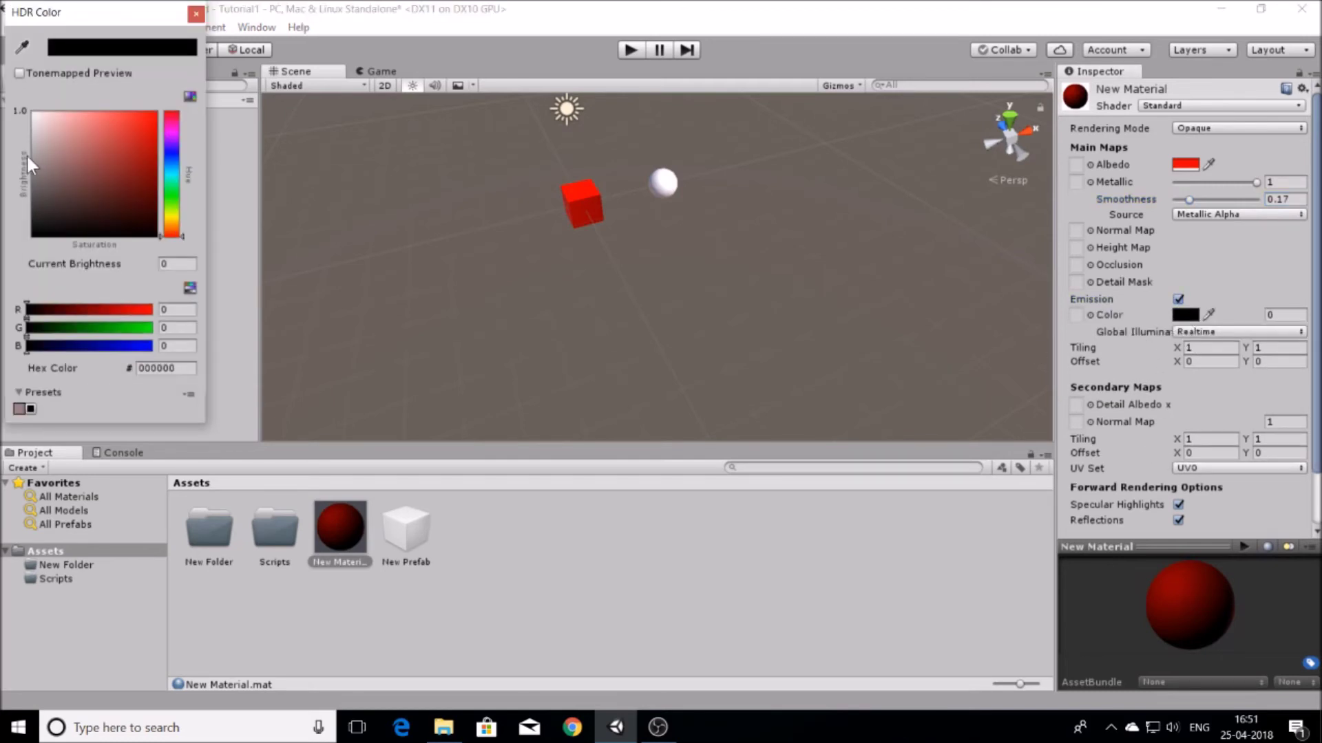
pyautogui.moveTo(48, 131)
pyautogui.mouseDown()
pyautogui.moveTo(98, 172)
pyautogui.moveTo(100, 151)
pyautogui.moveTo(85, 133)
pyautogui.moveTo(72, 164)
pyautogui.mouseUp()
pyautogui.click(196, 13)
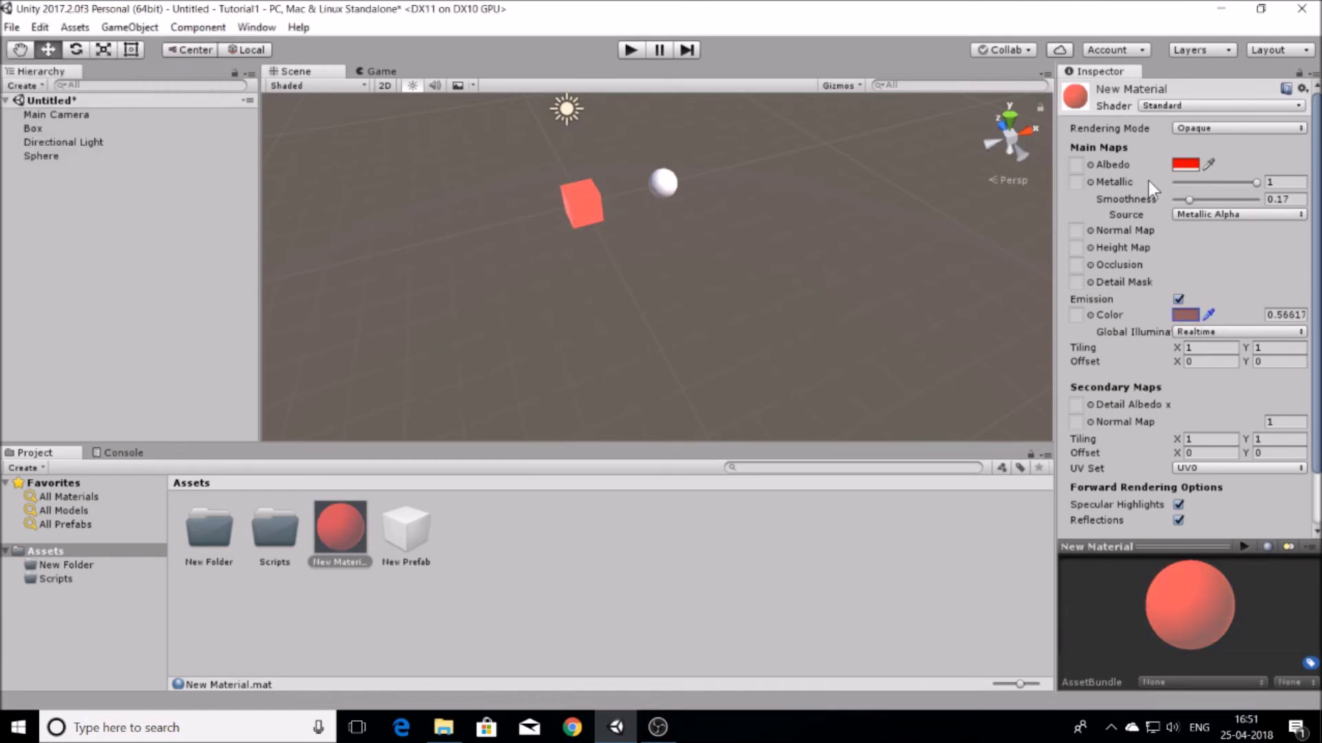
pyautogui.scroll(-3, 1316, 391)
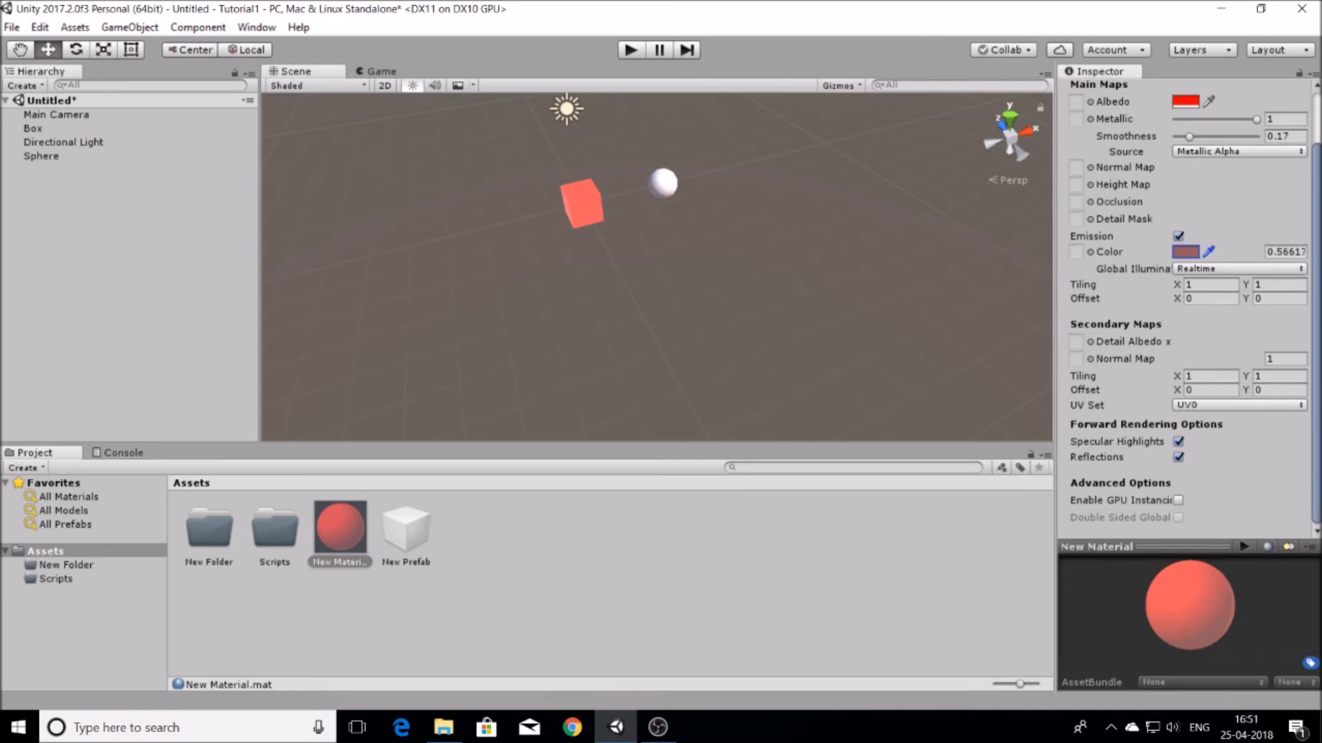
pyautogui.scroll(3, 1269, 341)
pyautogui.scroll(-3, 1222, 210)
pyautogui.scroll(3, 1318, 245)
pyautogui.scroll(2, 1318, 245)
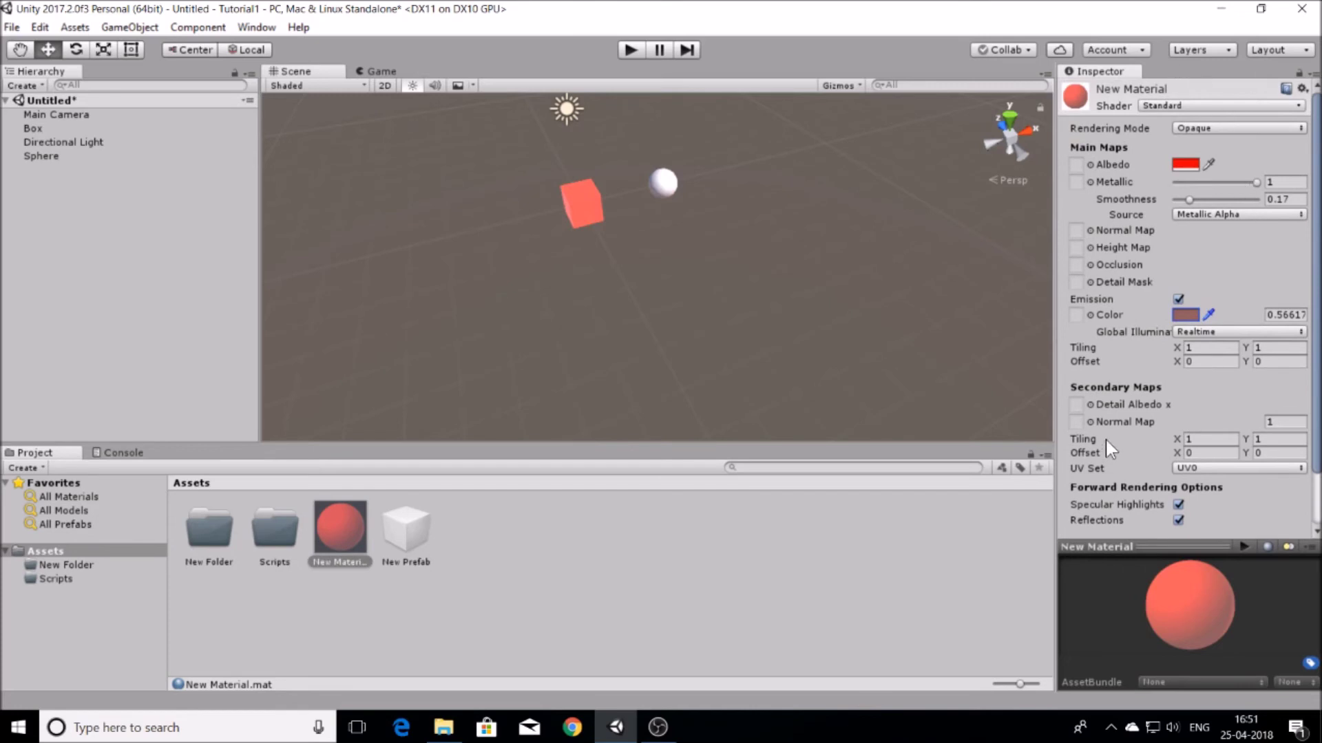
# - Add a Rigidbody component from the Physics category to the Box
pyautogui.click(38, 128)
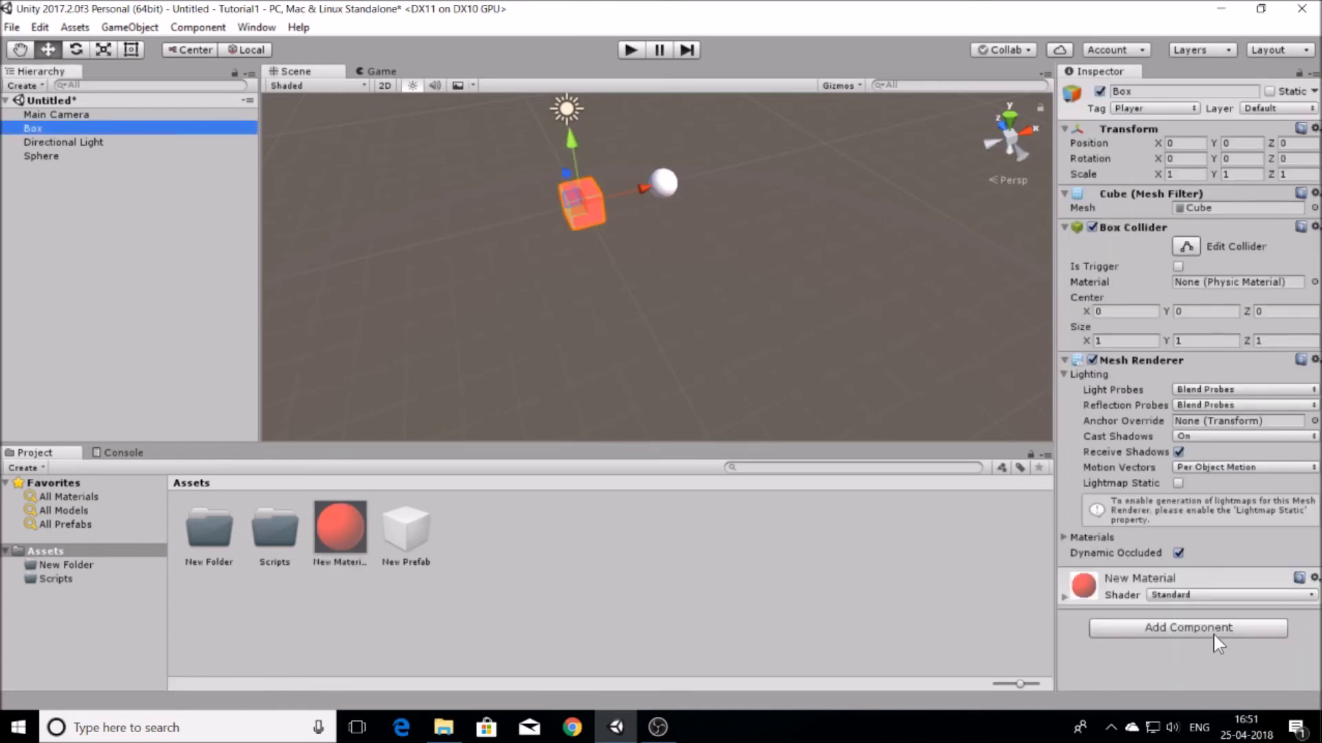
pyautogui.click(1168, 628)
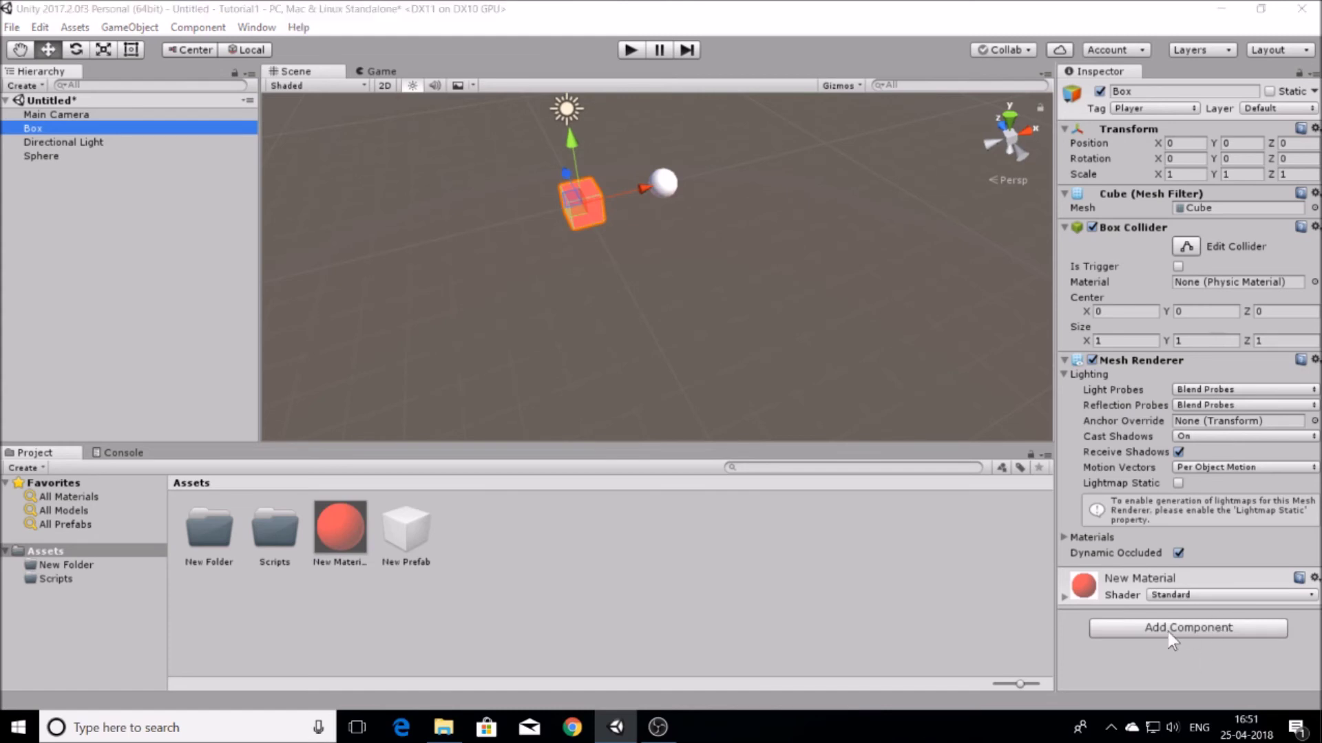
pyautogui.press('BackSpace')
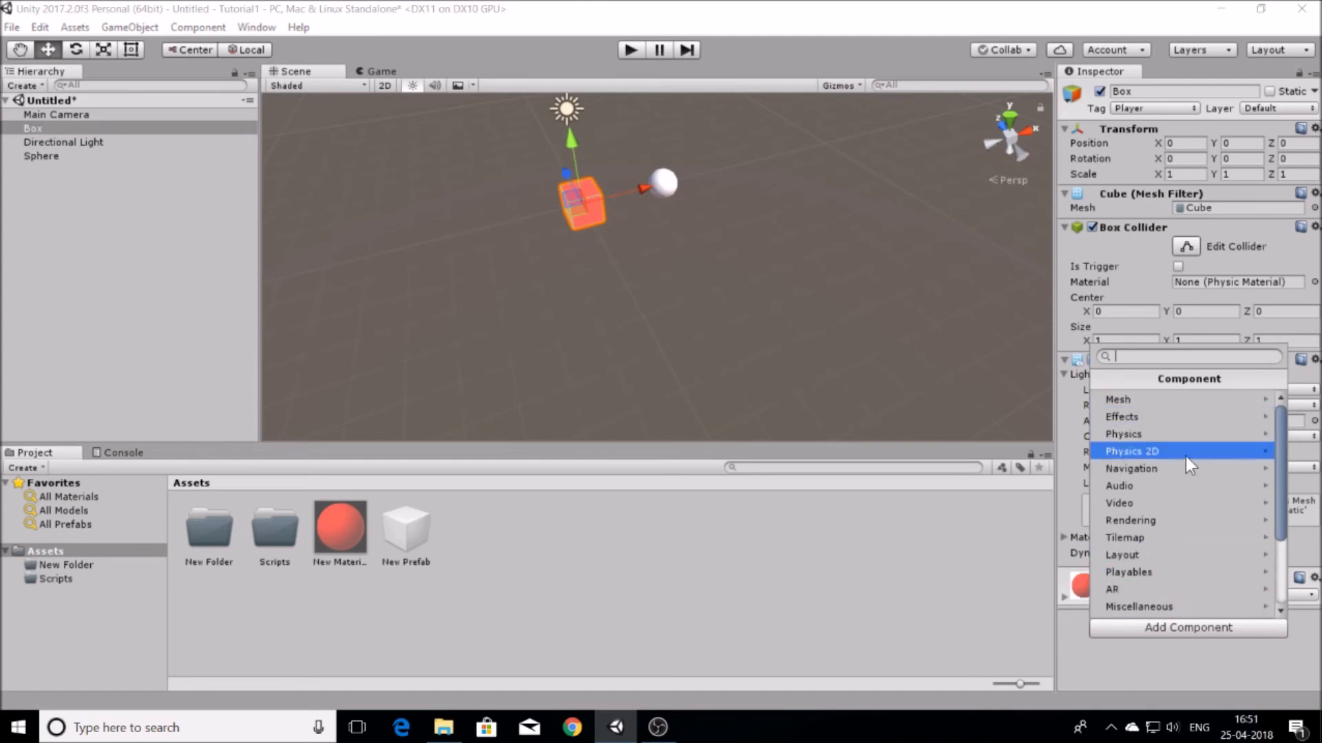
pyautogui.click(1123, 434)
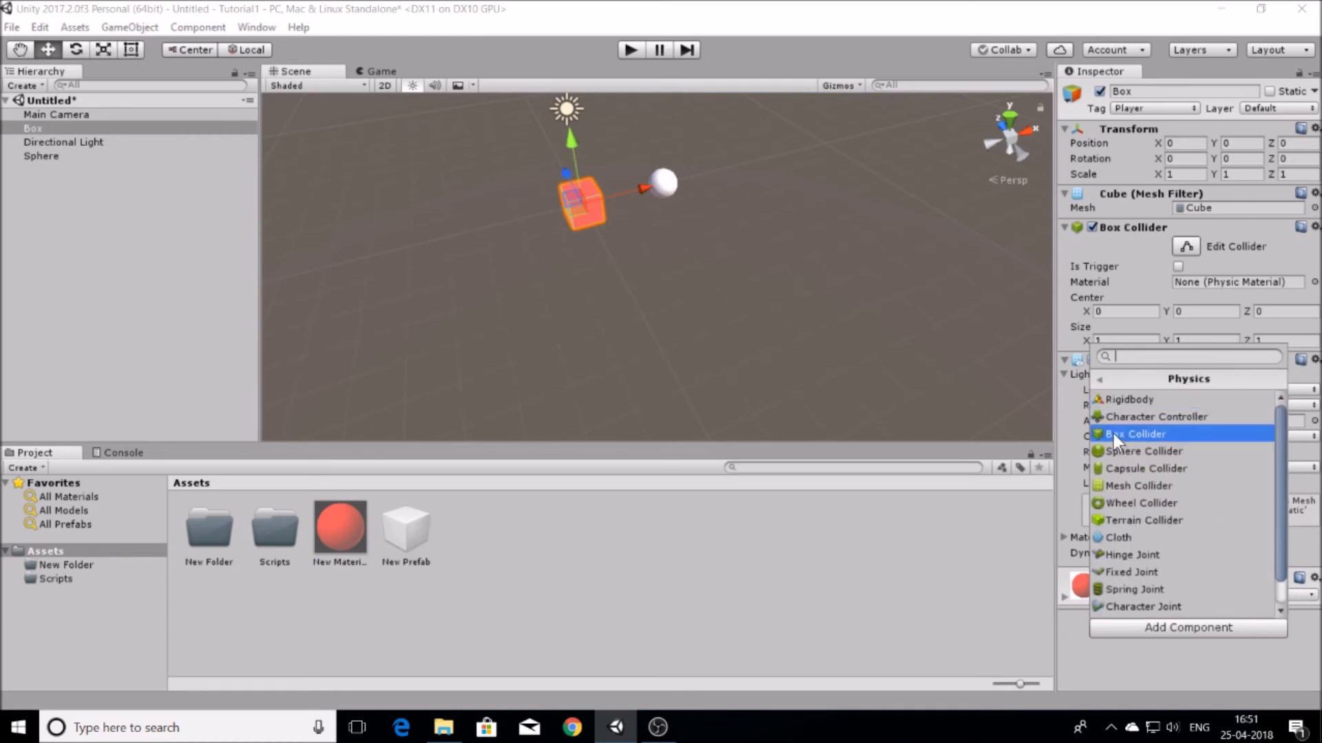
pyautogui.click(1127, 403)
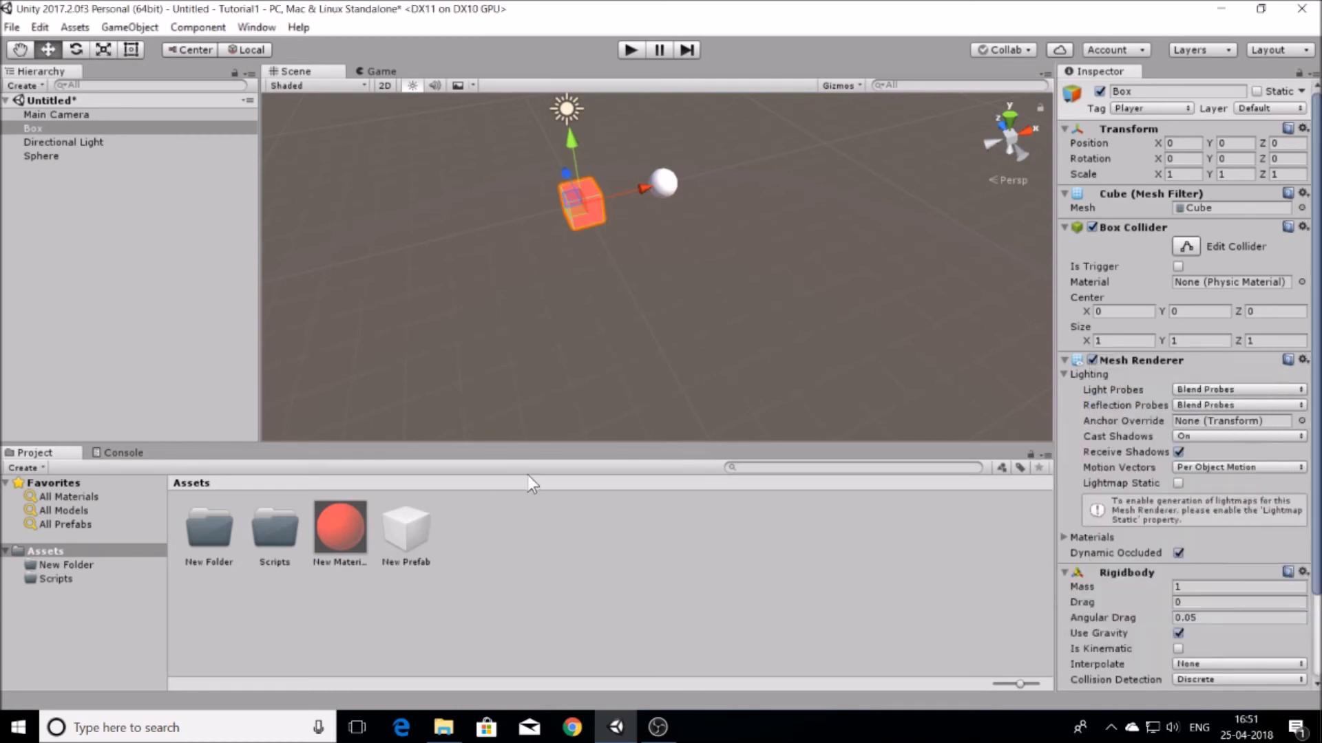
pyautogui.scroll(-3, 1230, 513)
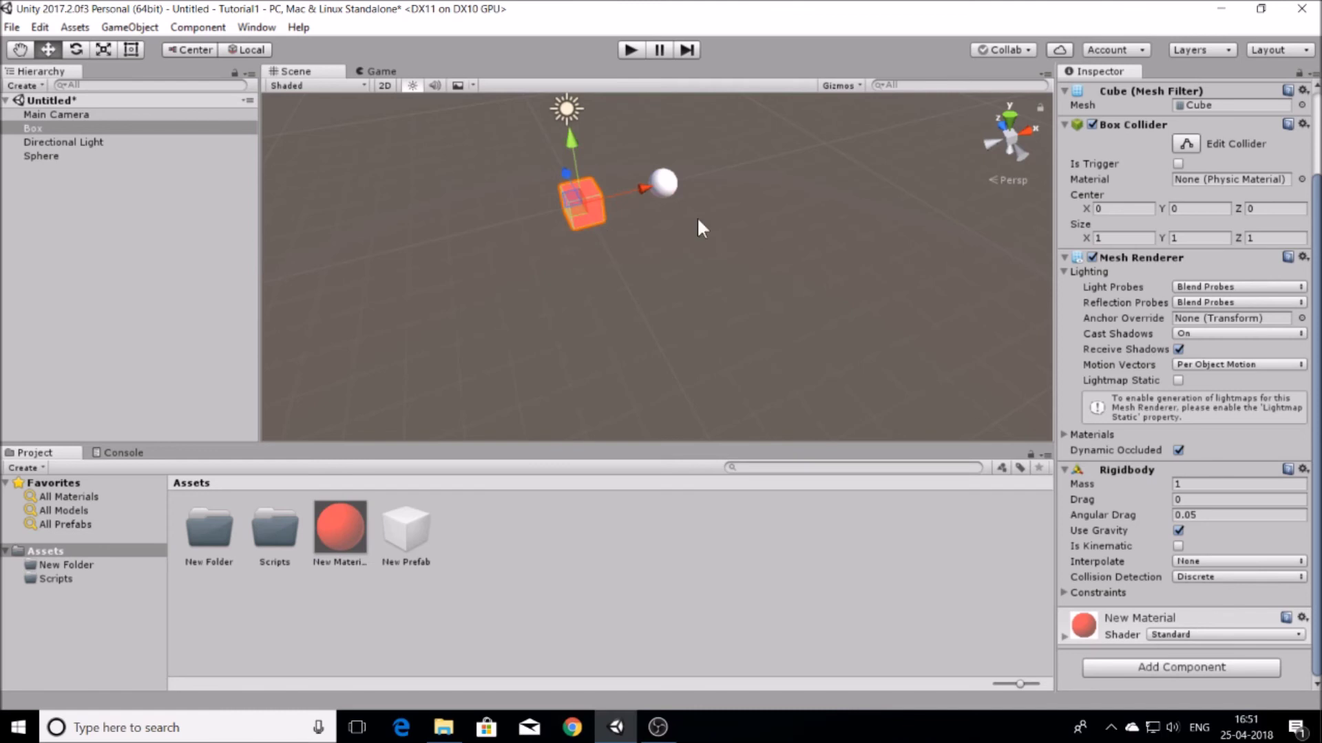
# - Remove the Rigidbody component from the Box and run the scene briefly in play mode
pyautogui.click(1303, 469)
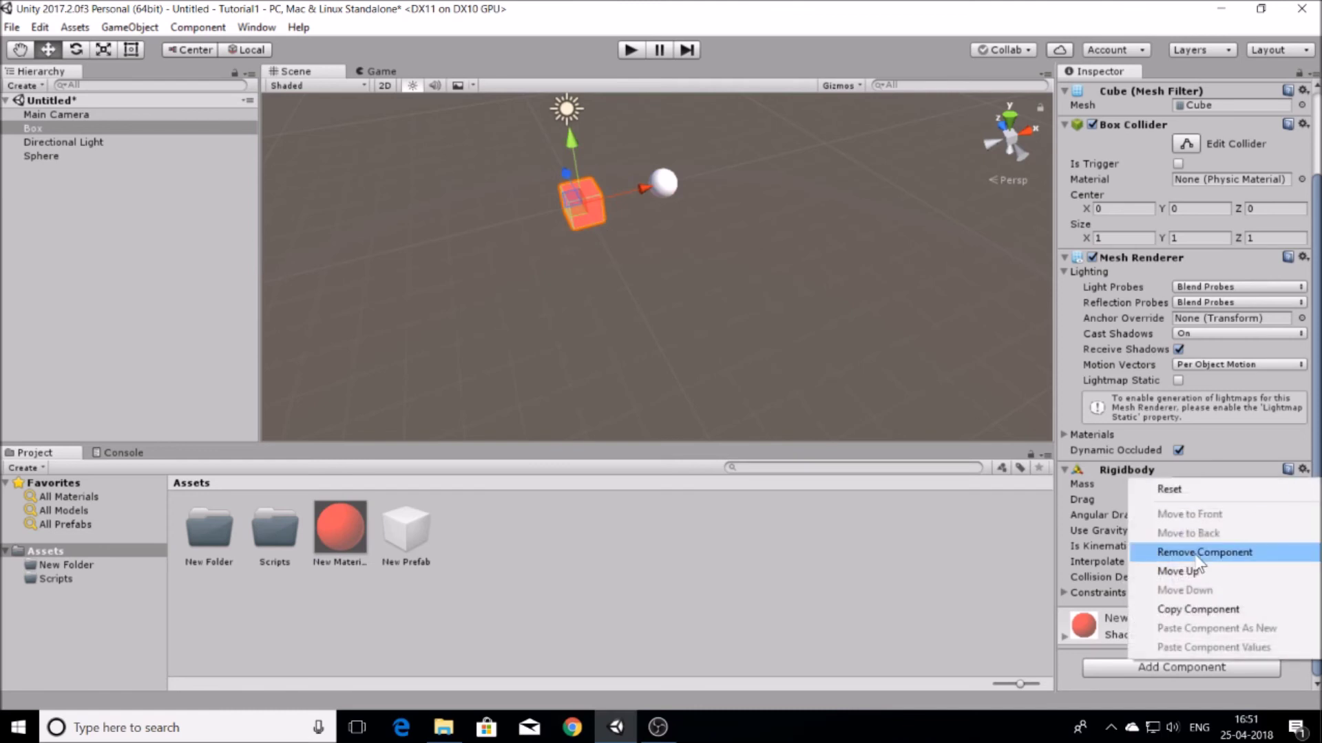
pyautogui.click(1198, 553)
pyautogui.click(624, 50)
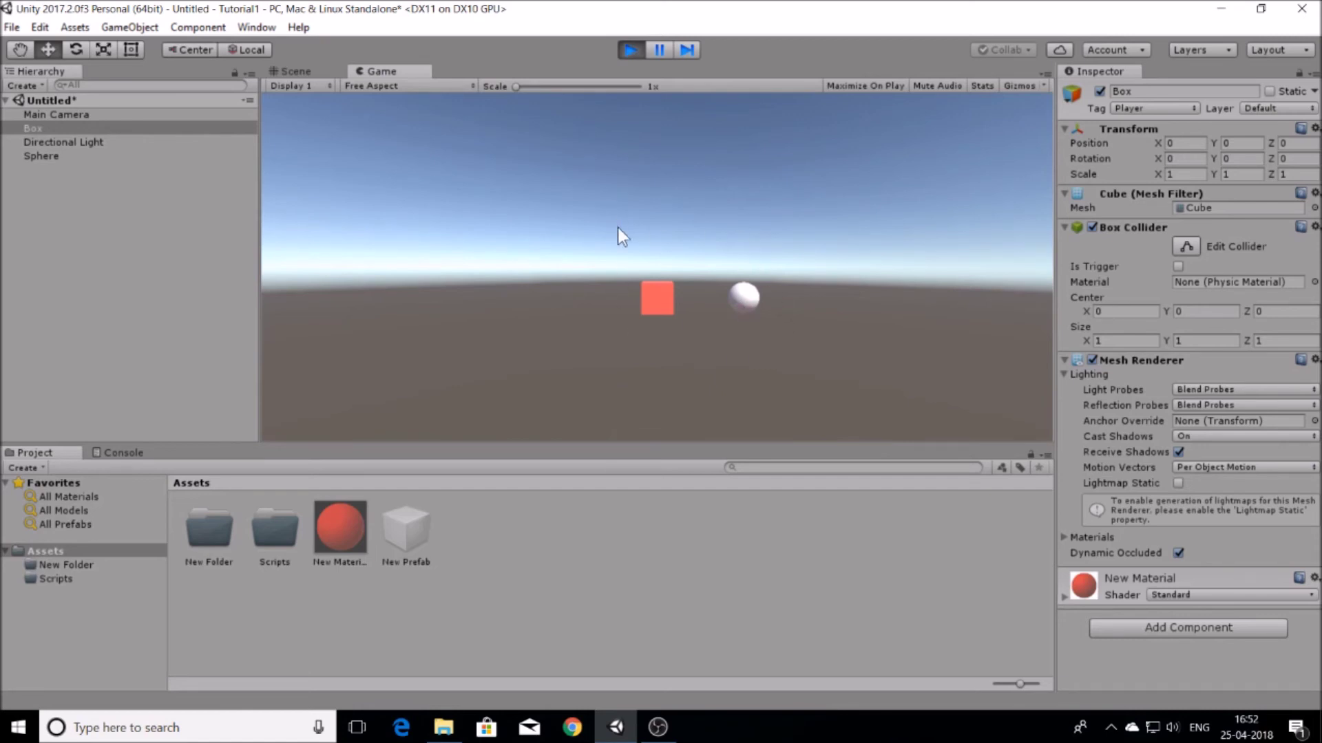
pyautogui.click(630, 48)
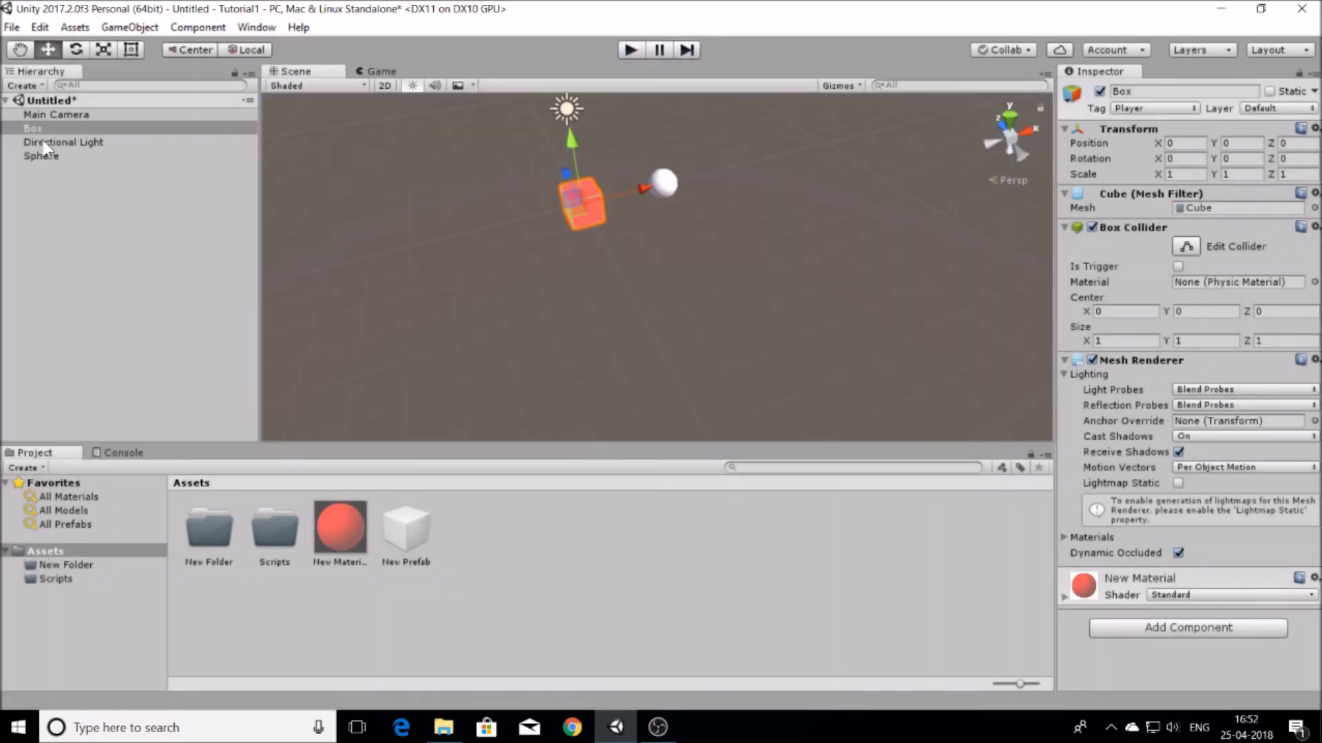
# - Search the components for "rigid", add Rigidbody to the Box and run the scene briefly in play mode
pyautogui.click(1162, 630)
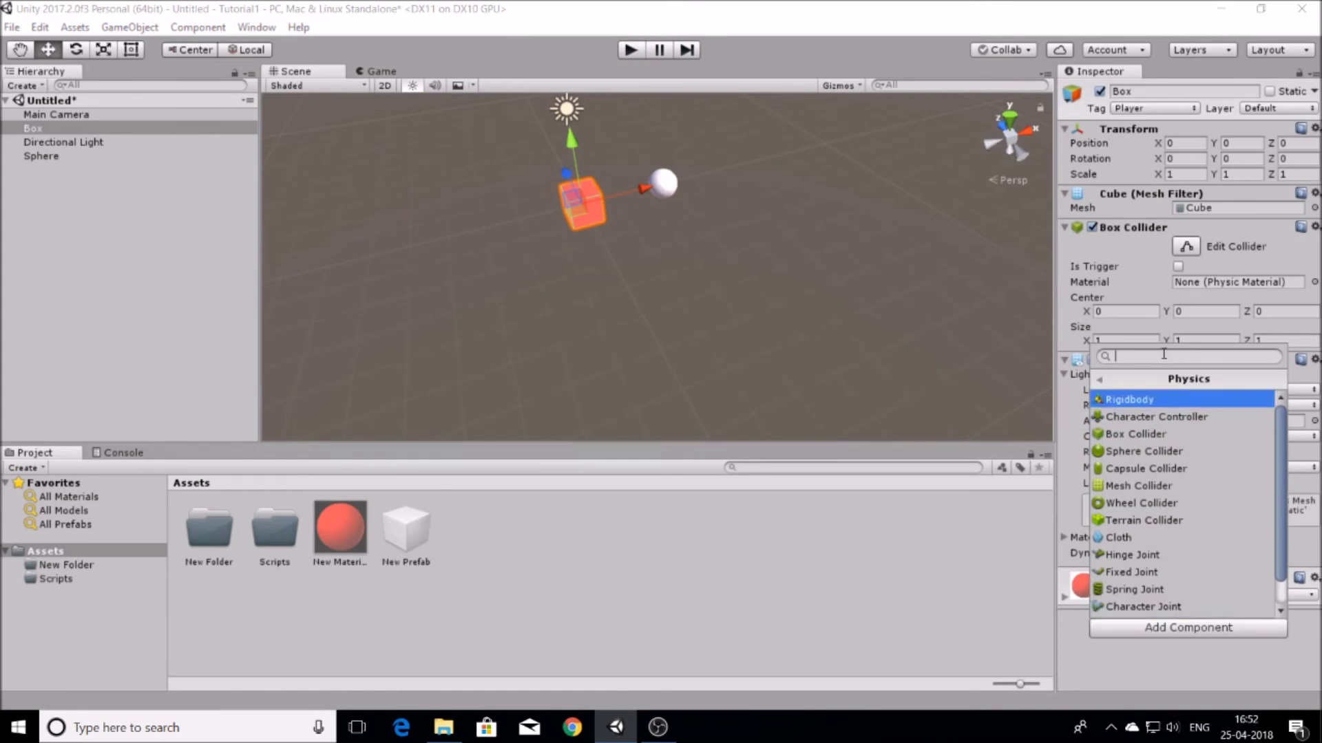
pyautogui.write('rigid')
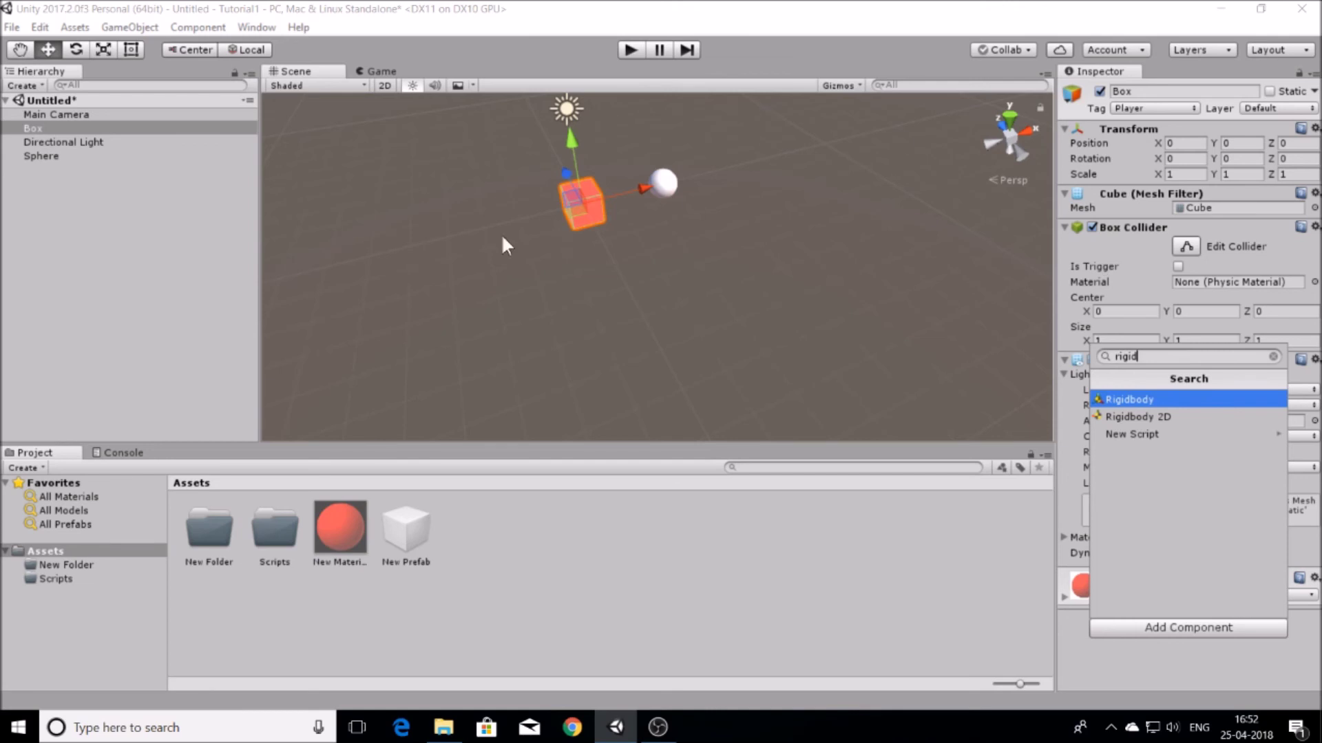
pyautogui.click(1152, 399)
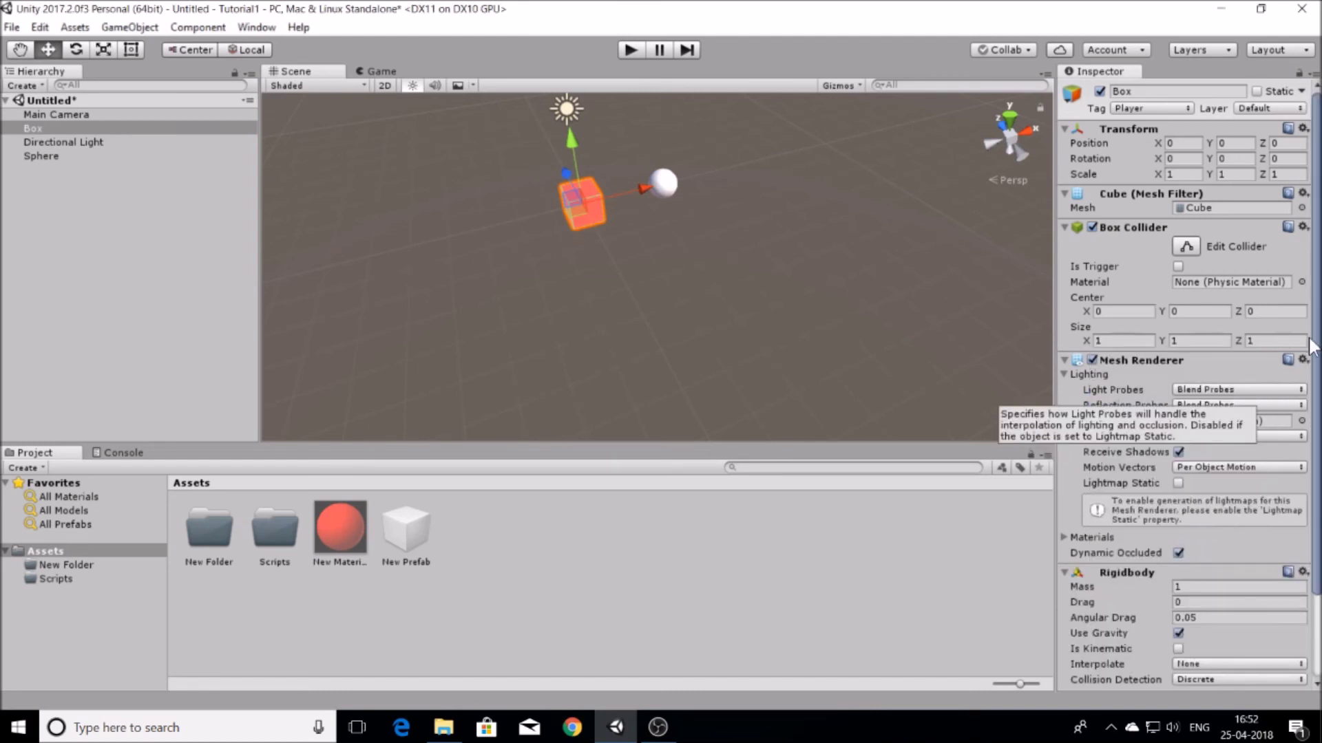
pyautogui.scroll(-1, 1152, 399)
pyautogui.scroll(-3, 1184, 379)
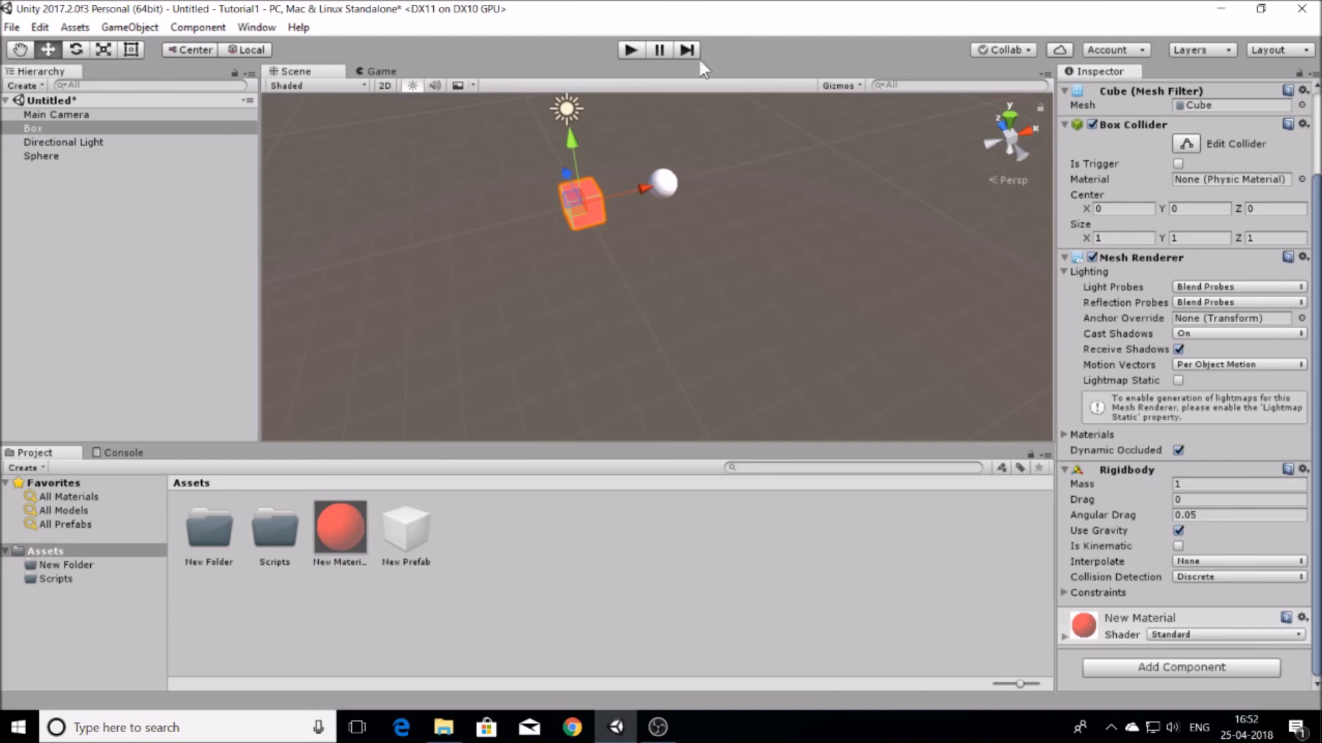
pyautogui.click(633, 50)
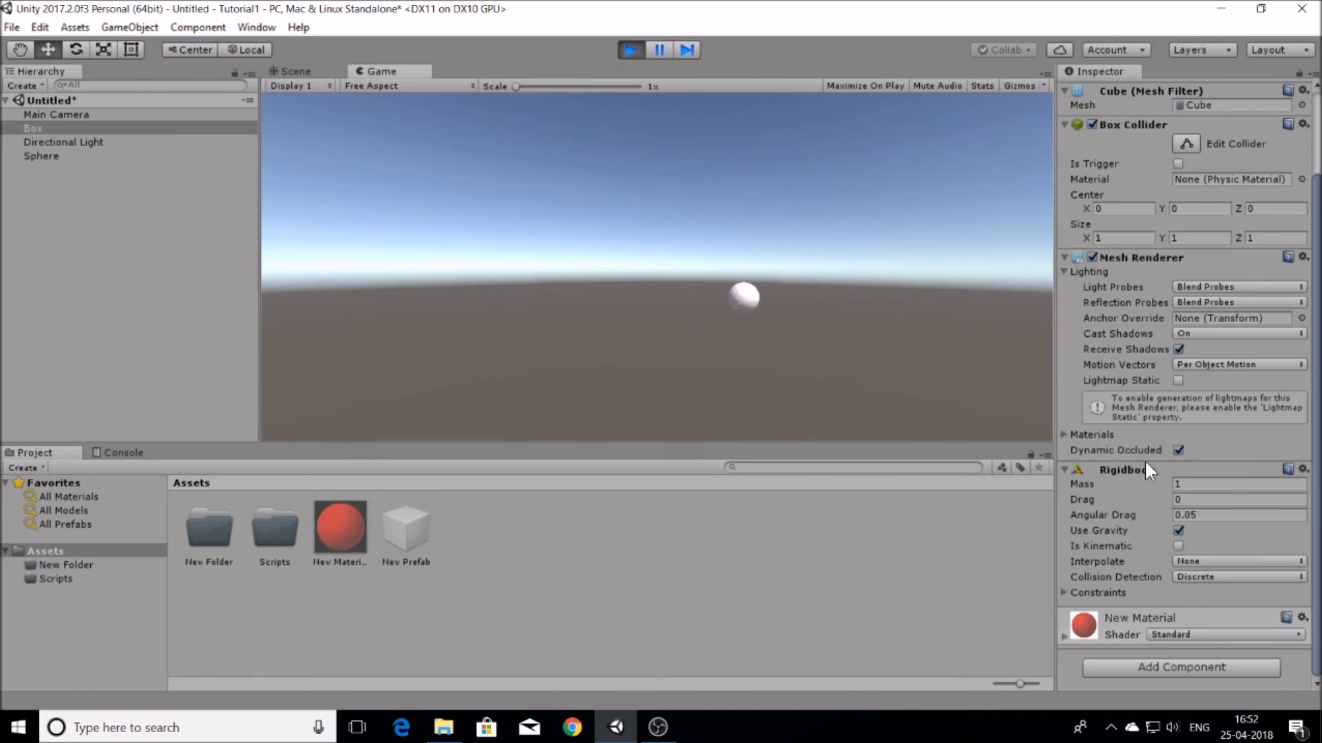
pyautogui.click(630, 49)
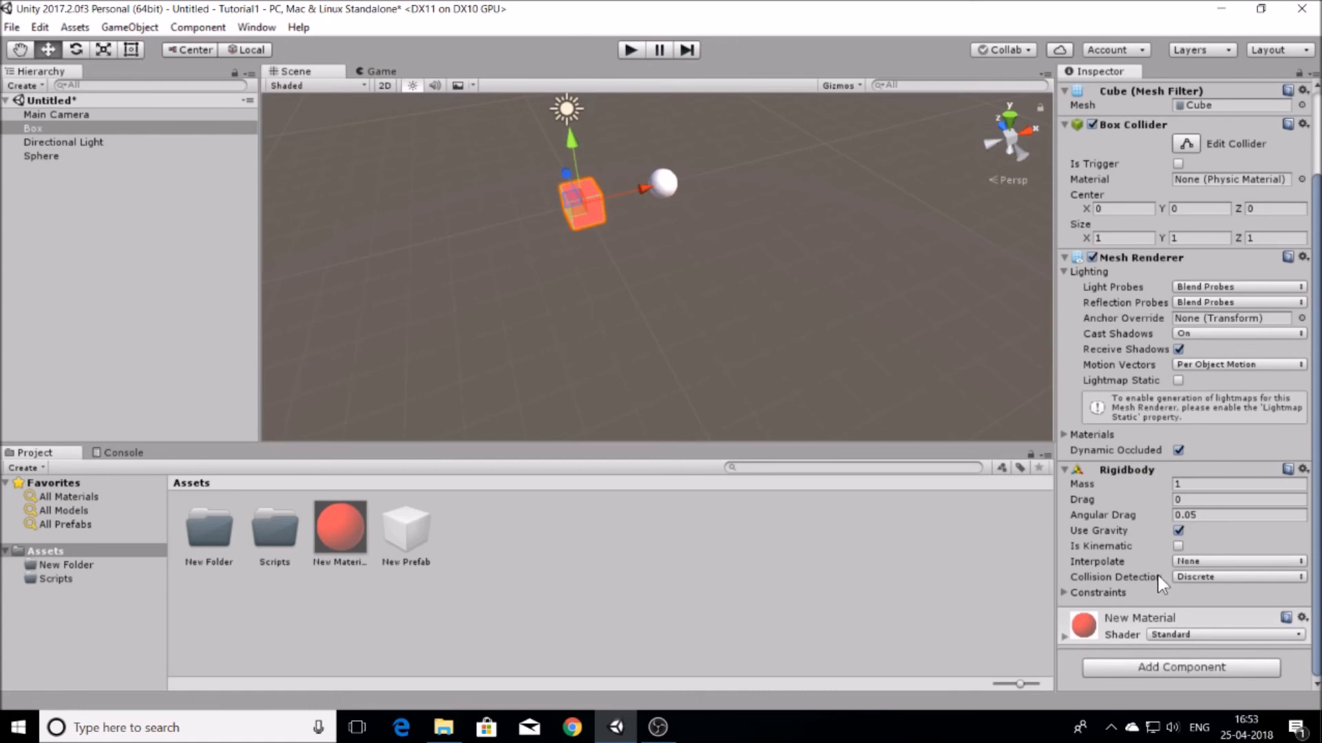
# - Expand the Rigidbody's Constraints and examine the Box's component settings from Transform to Rigidbody
pyautogui.moveTo(1318, 374); pyautogui.dragTo(1319, 439)
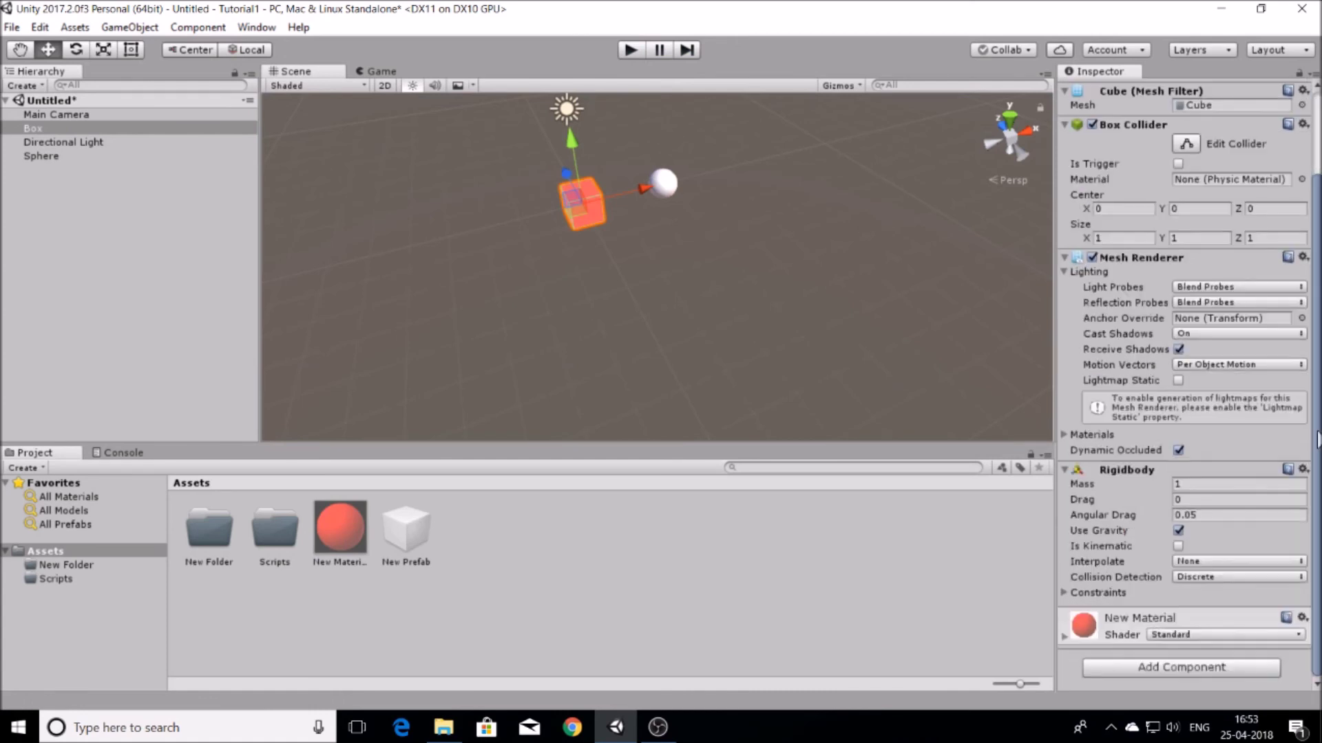
pyautogui.click(1076, 598)
pyautogui.scroll(-1, 1076, 599)
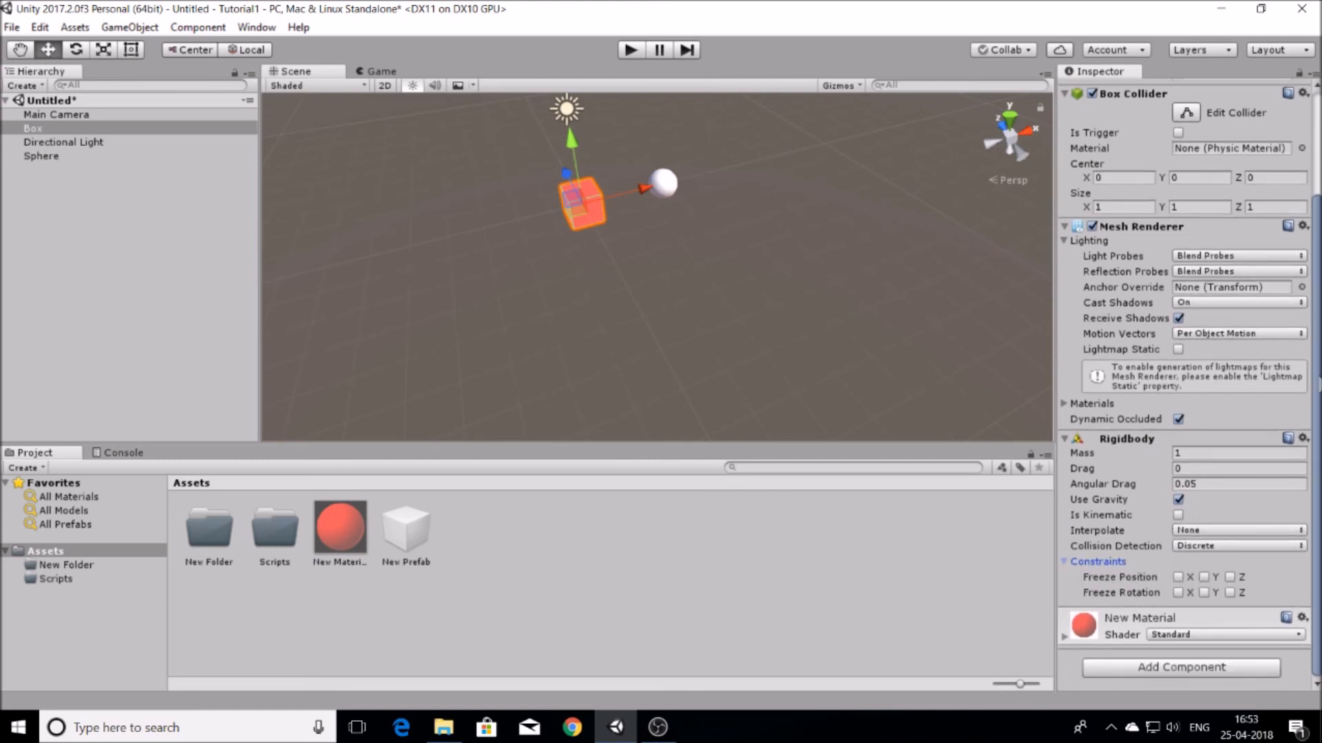
pyautogui.scroll(2, 1165, 513)
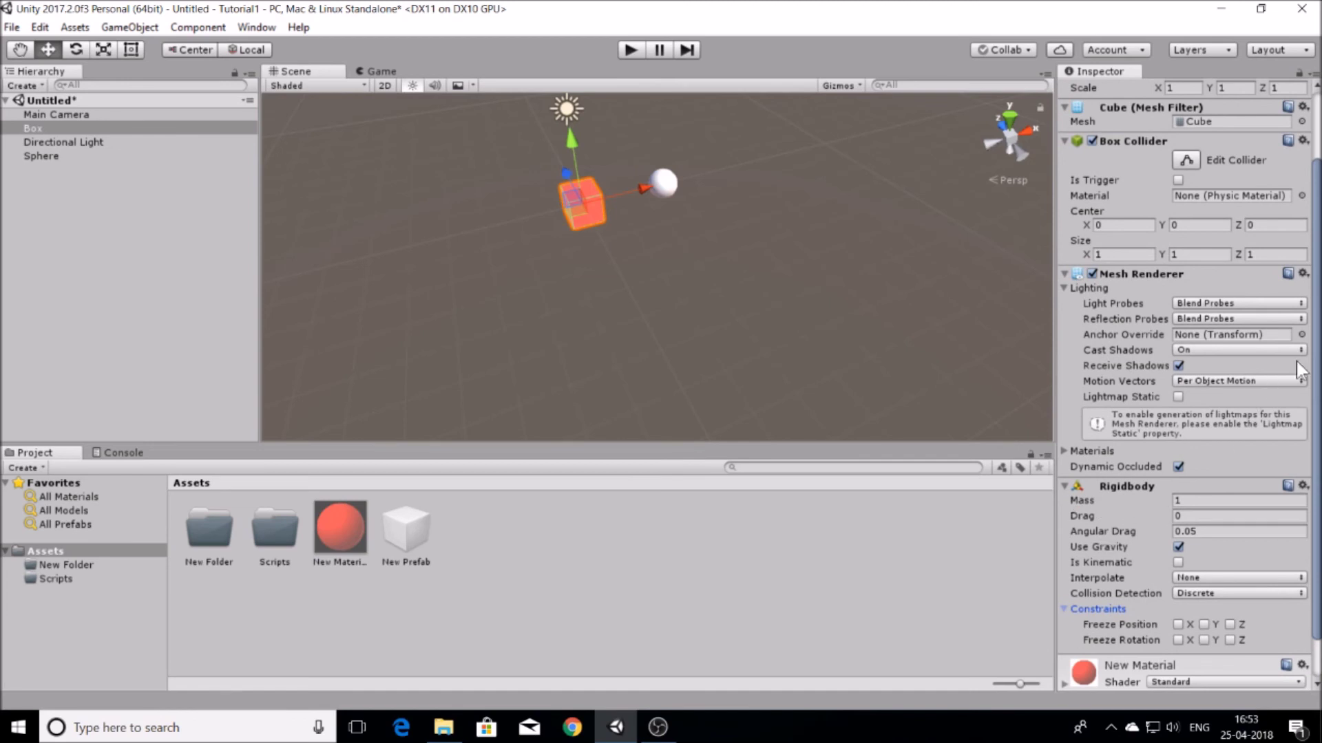
pyautogui.scroll(3, 1295, 360)
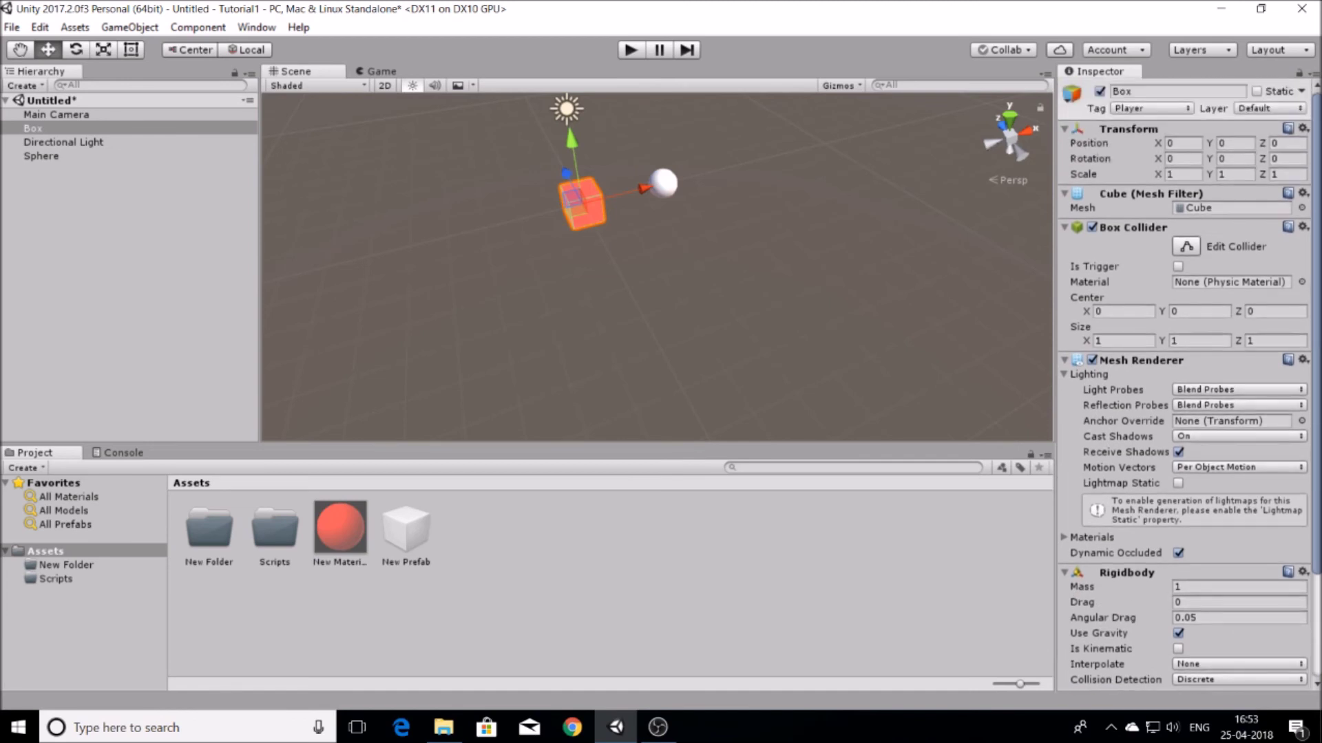
pyautogui.scroll(-4, 1319, 490)
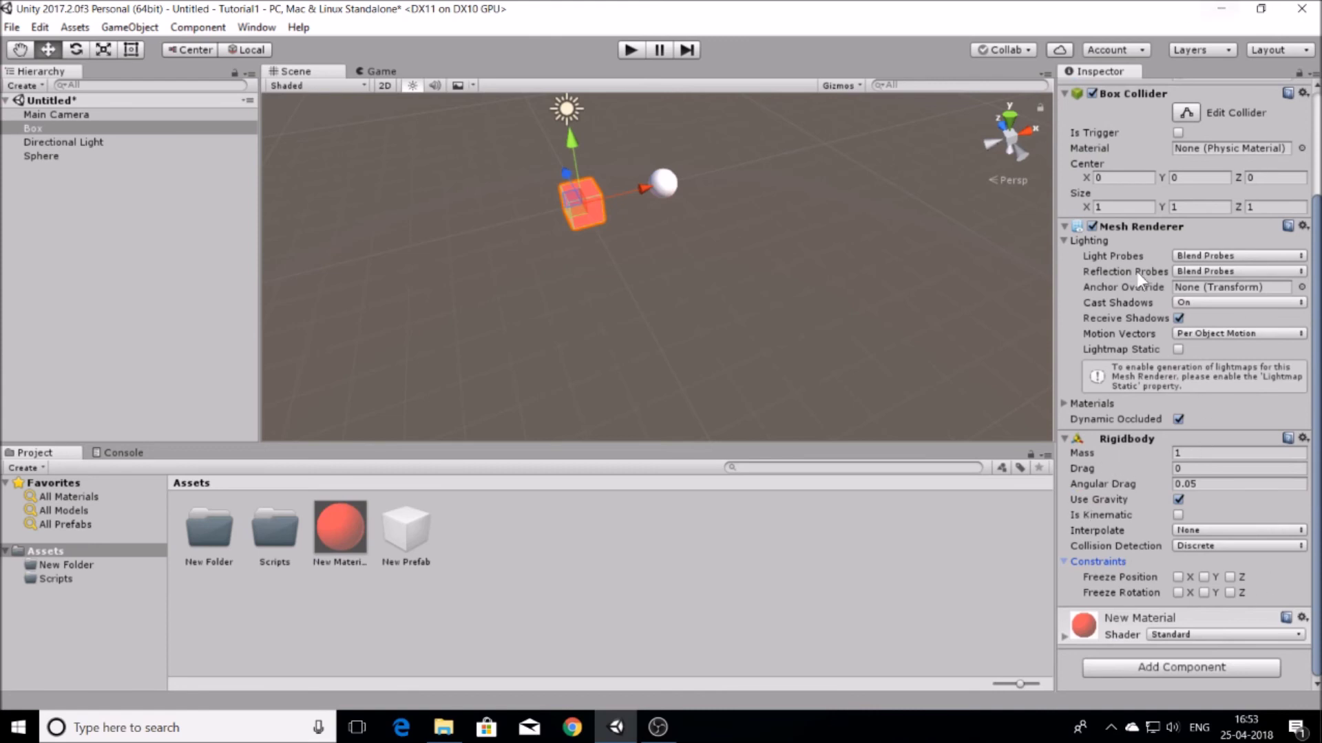
pyautogui.scroll(4, 1315, 406)
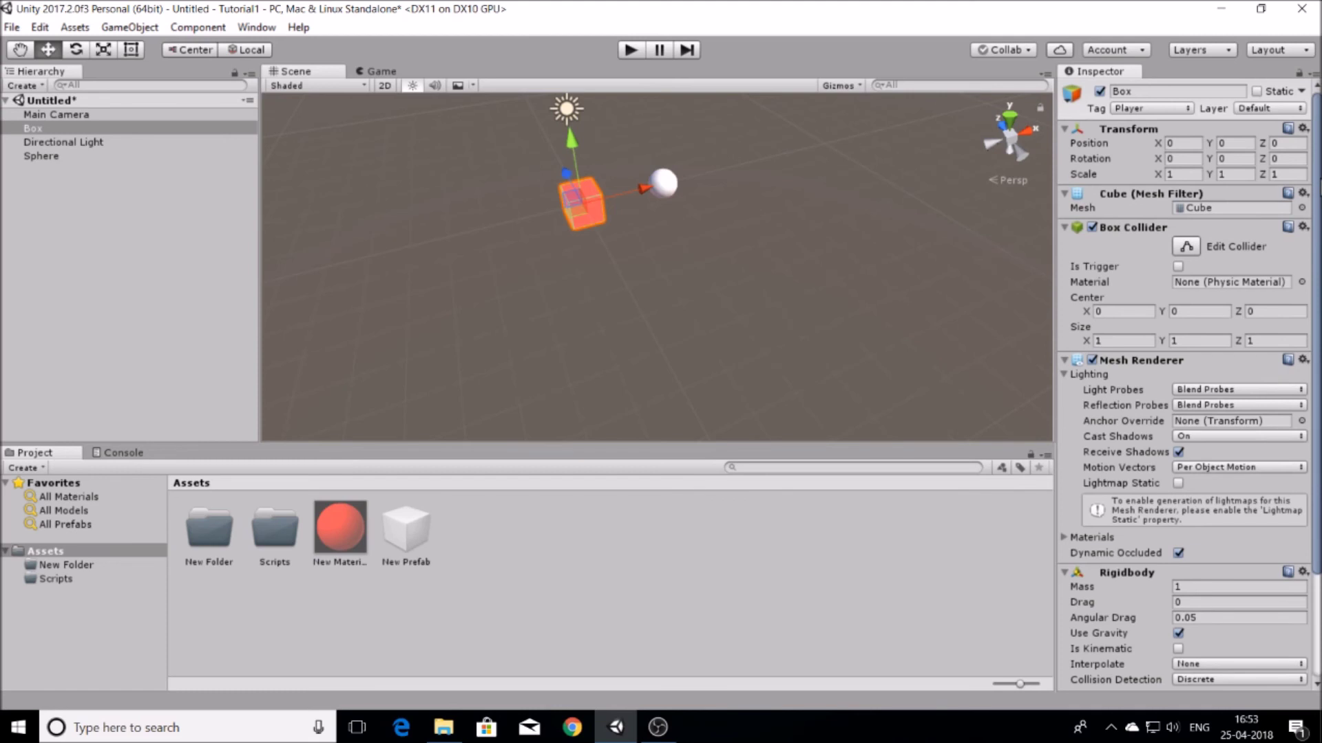
pyautogui.scroll(-4, 1299, 395)
pyautogui.scroll(4, 1316, 286)
pyautogui.scroll(-5, 1184, 399)
pyautogui.scroll(5, 1184, 399)
pyautogui.scroll(-4, 1127, 454)
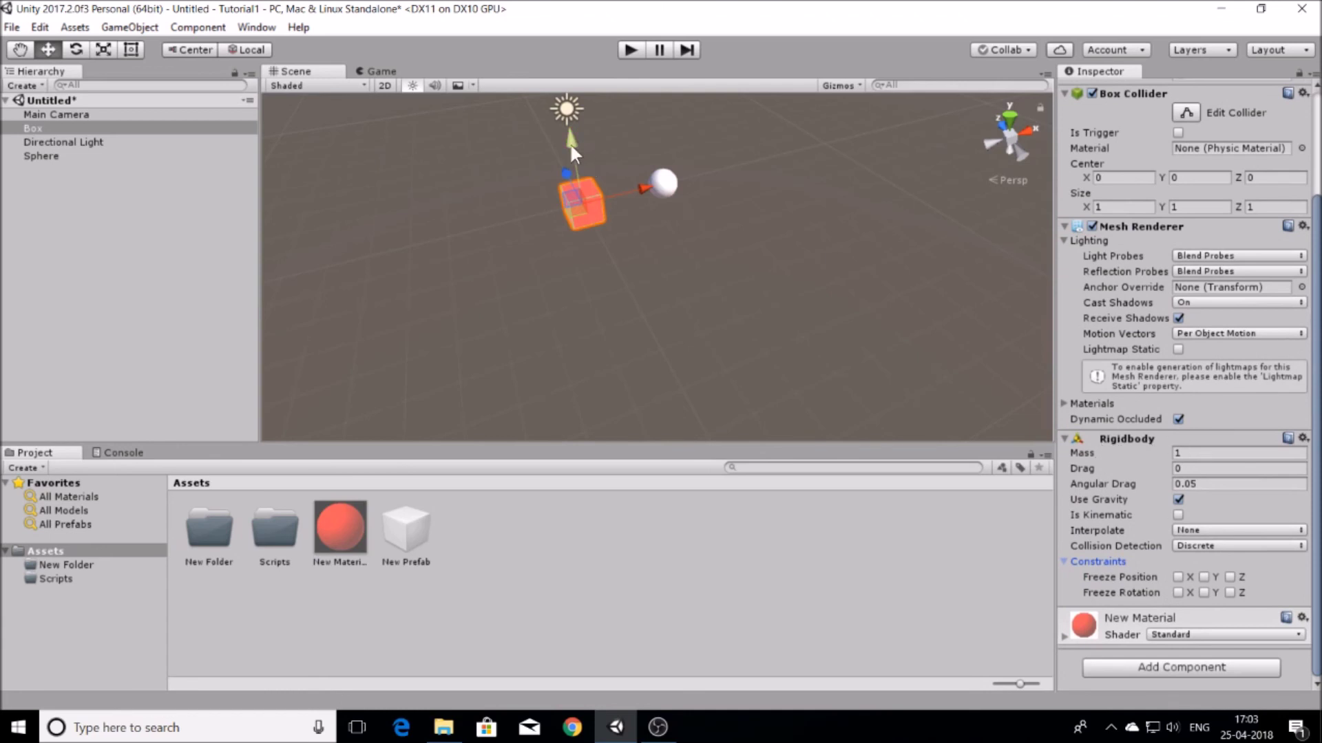
# - Move the Box up and along the X axis to about X 2.8, Y 2.56, above the Sphere
pyautogui.moveTo(570, 146); pyautogui.dragTo(551, 77)
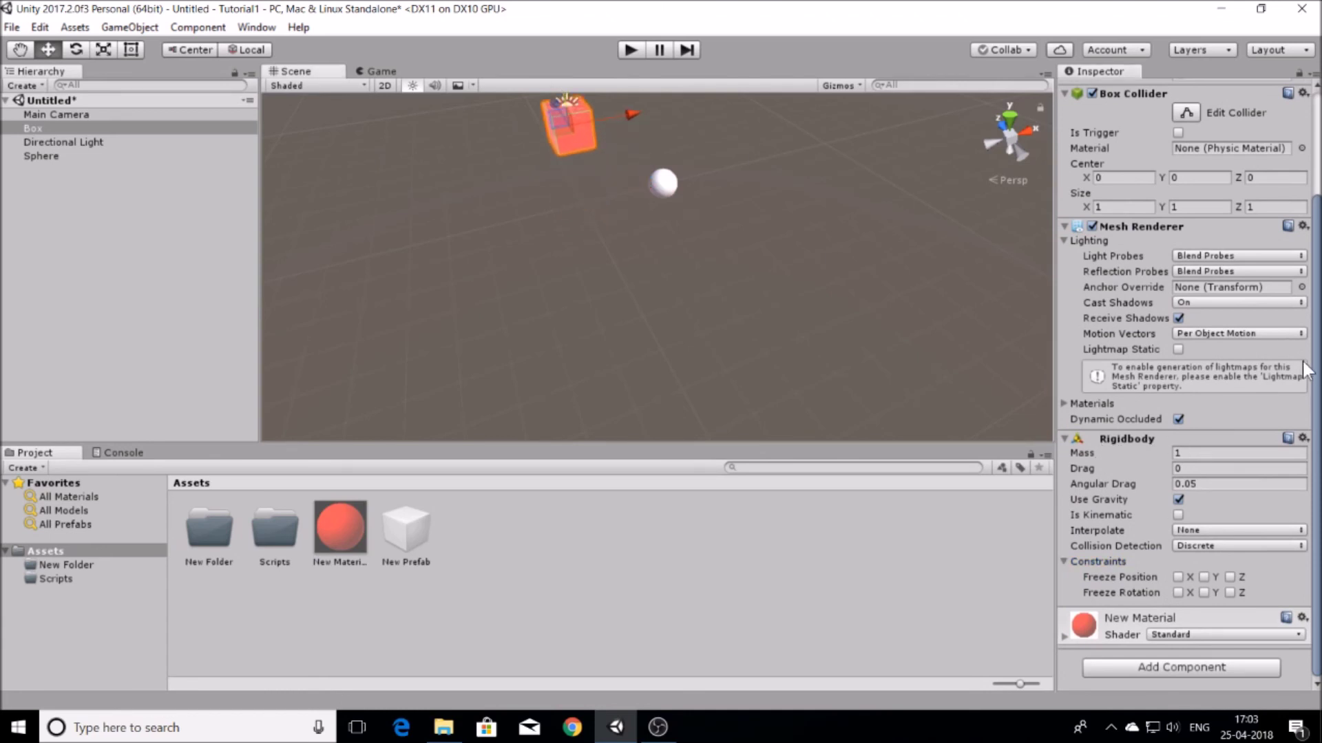
pyautogui.scroll(4, 1294, 372)
pyautogui.moveTo(628, 112); pyautogui.dragTo(726, 103)
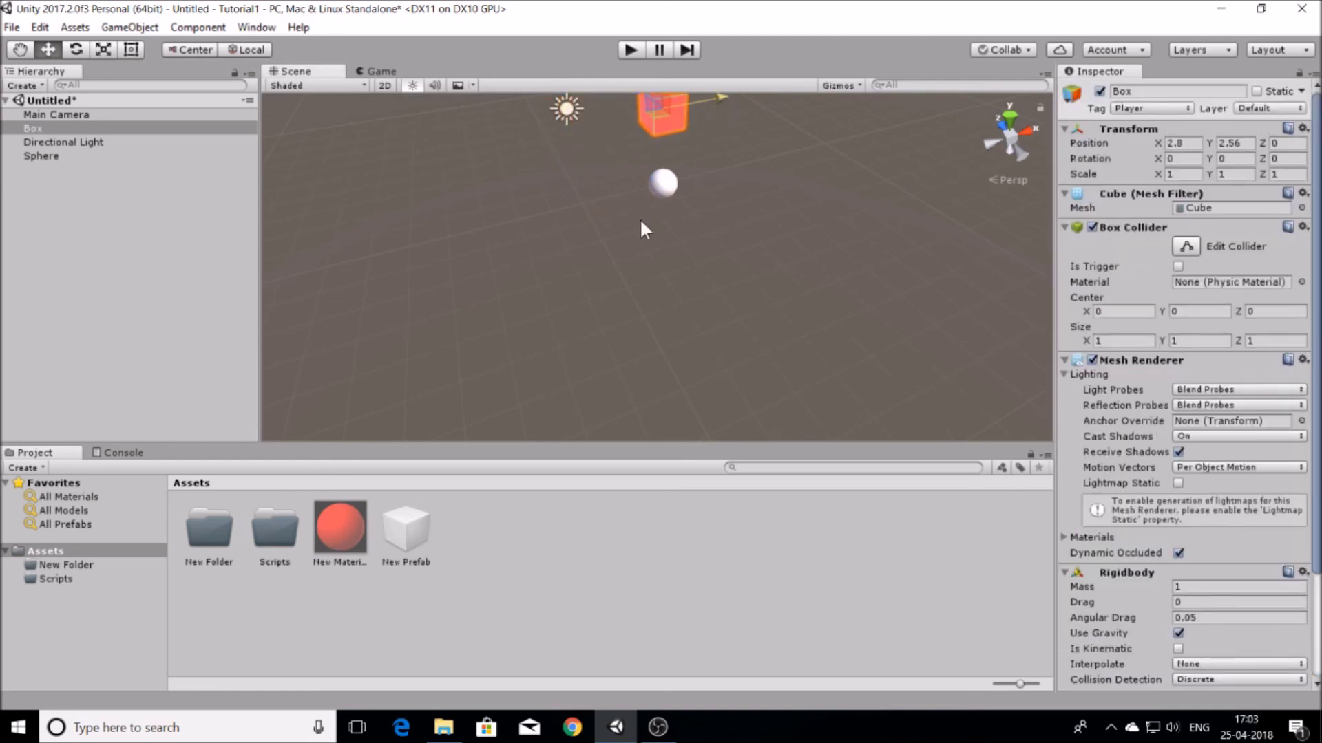
# - Run the scene twice in play mode to test the raised Box against the Sphere, stopping after each run
pyautogui.keyDown('alt'); pyautogui.moveTo(640, 221); pyautogui.dragTo(672, 233); pyautogui.keyUp('alt')
pyautogui.keyDown('alt'); pyautogui.moveTo(705, 171); pyautogui.dragTo(806, 169); pyautogui.keyUp('alt')
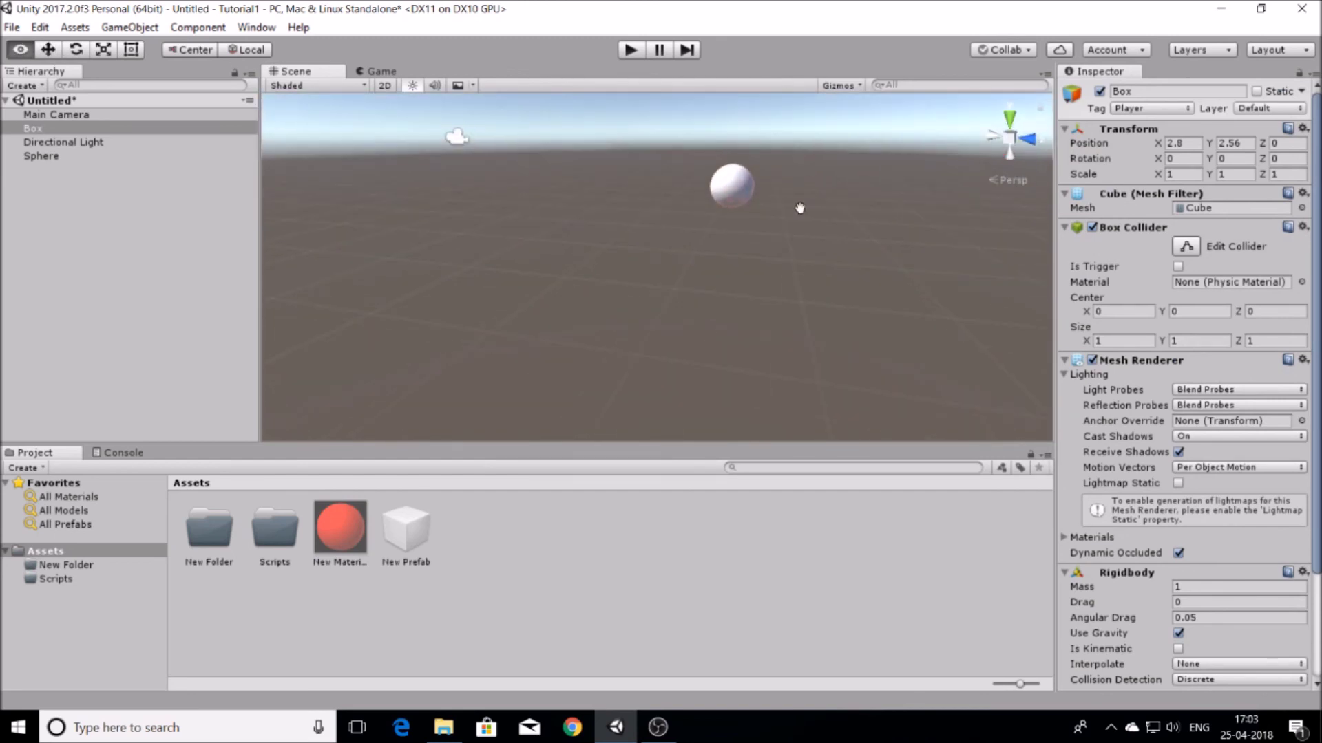
pyautogui.press('f')
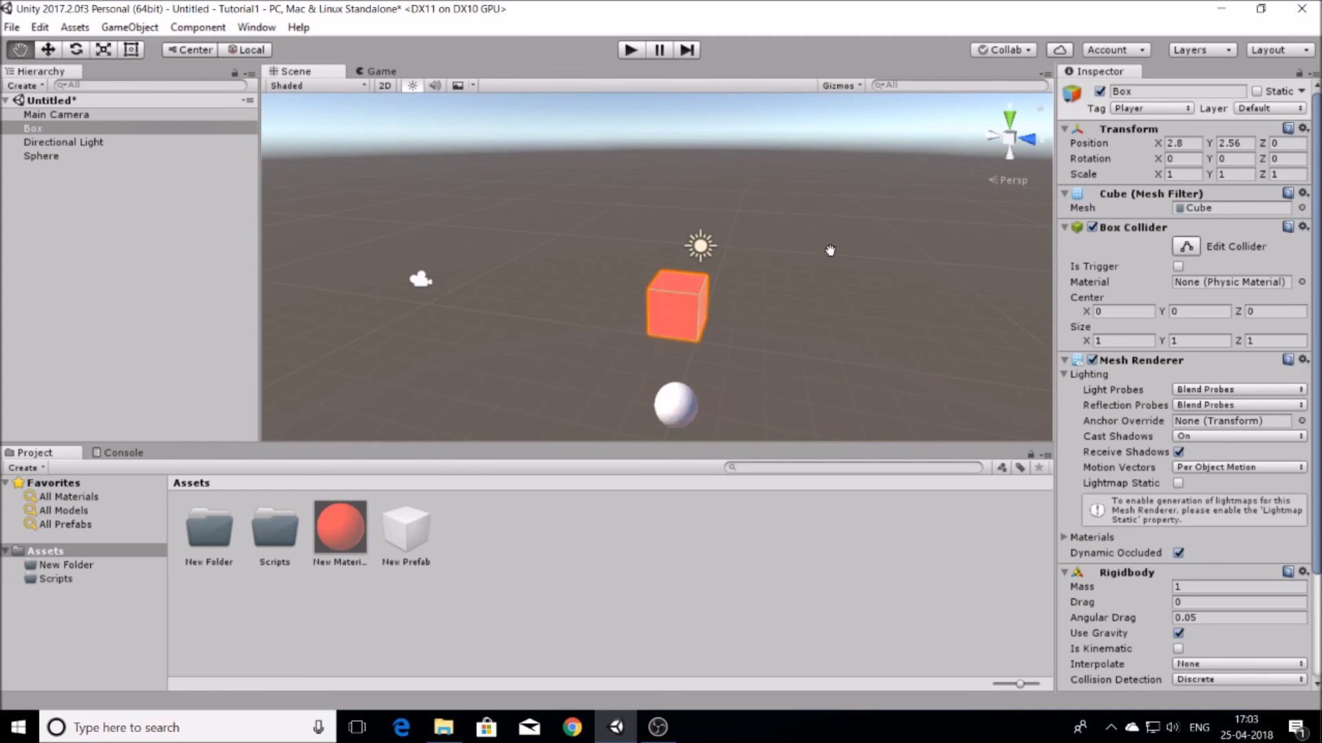
pyautogui.moveTo(1316, 256); pyautogui.dragTo(1306, 430)
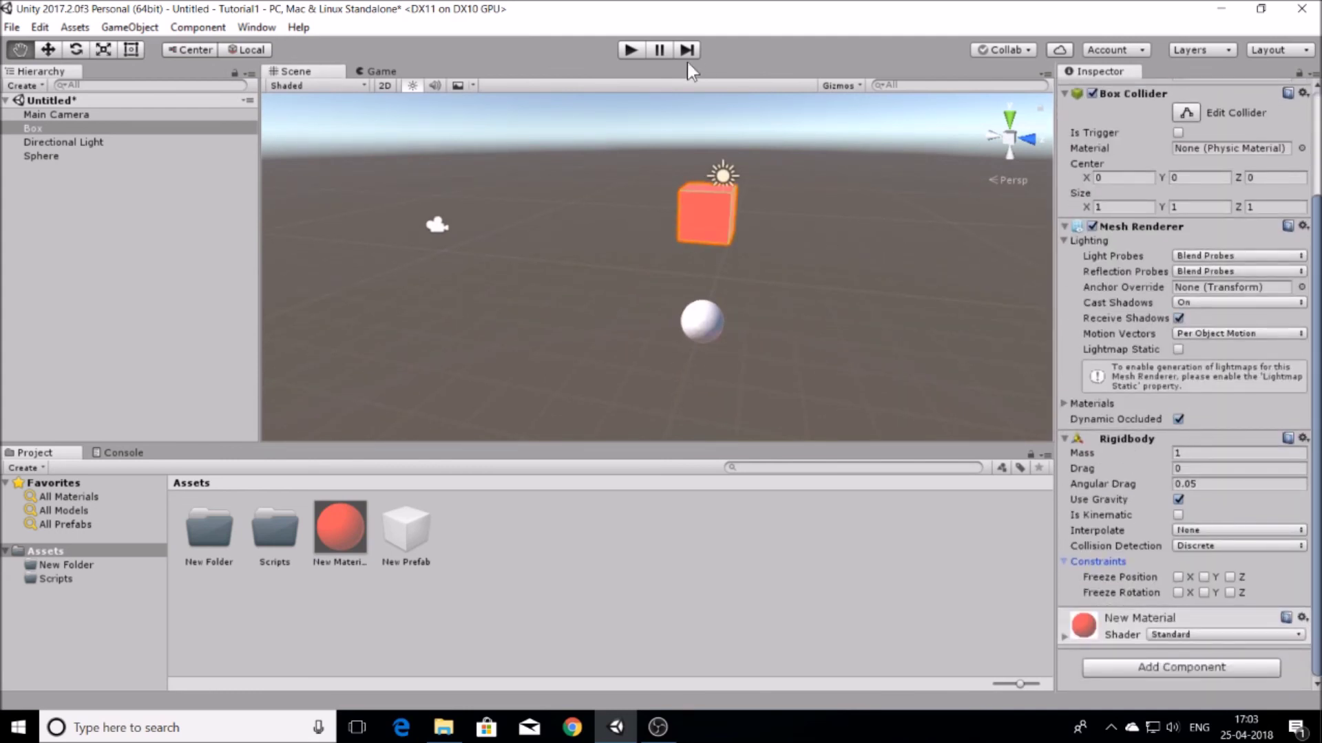
pyautogui.click(630, 48)
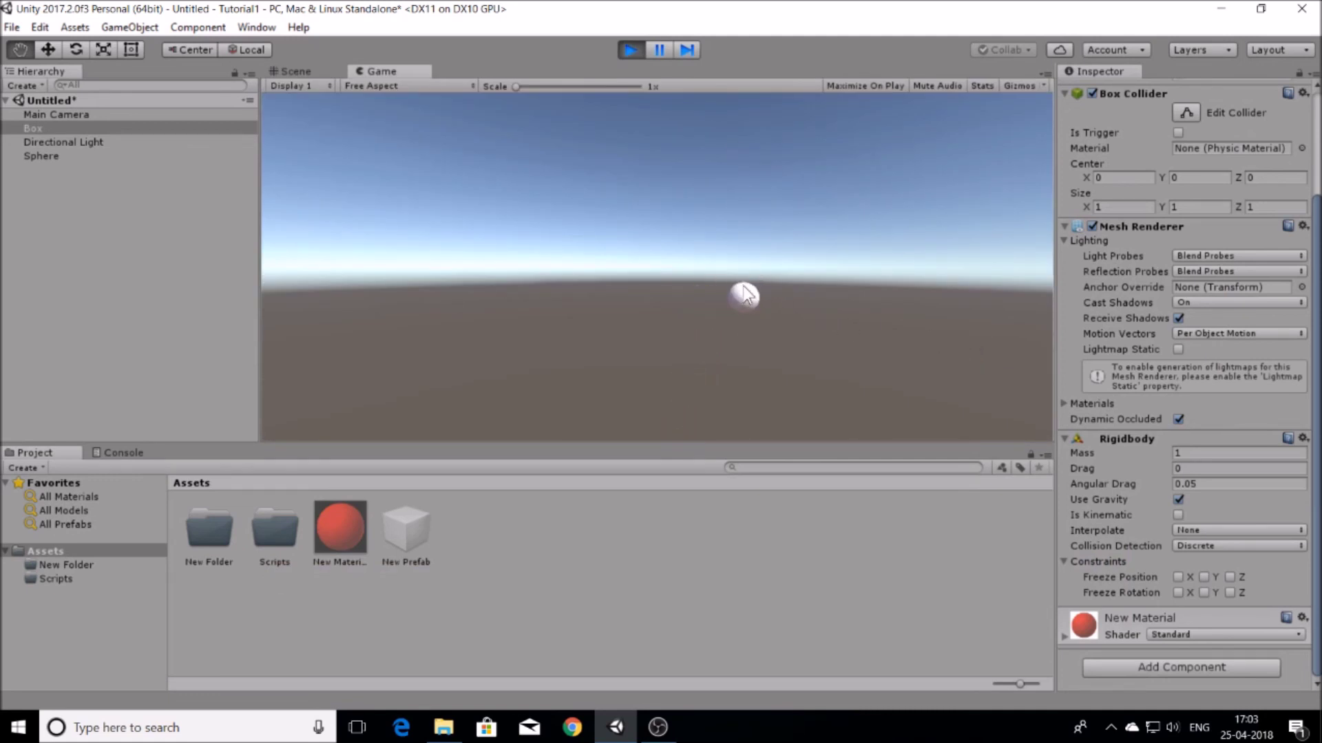
pyautogui.click(630, 49)
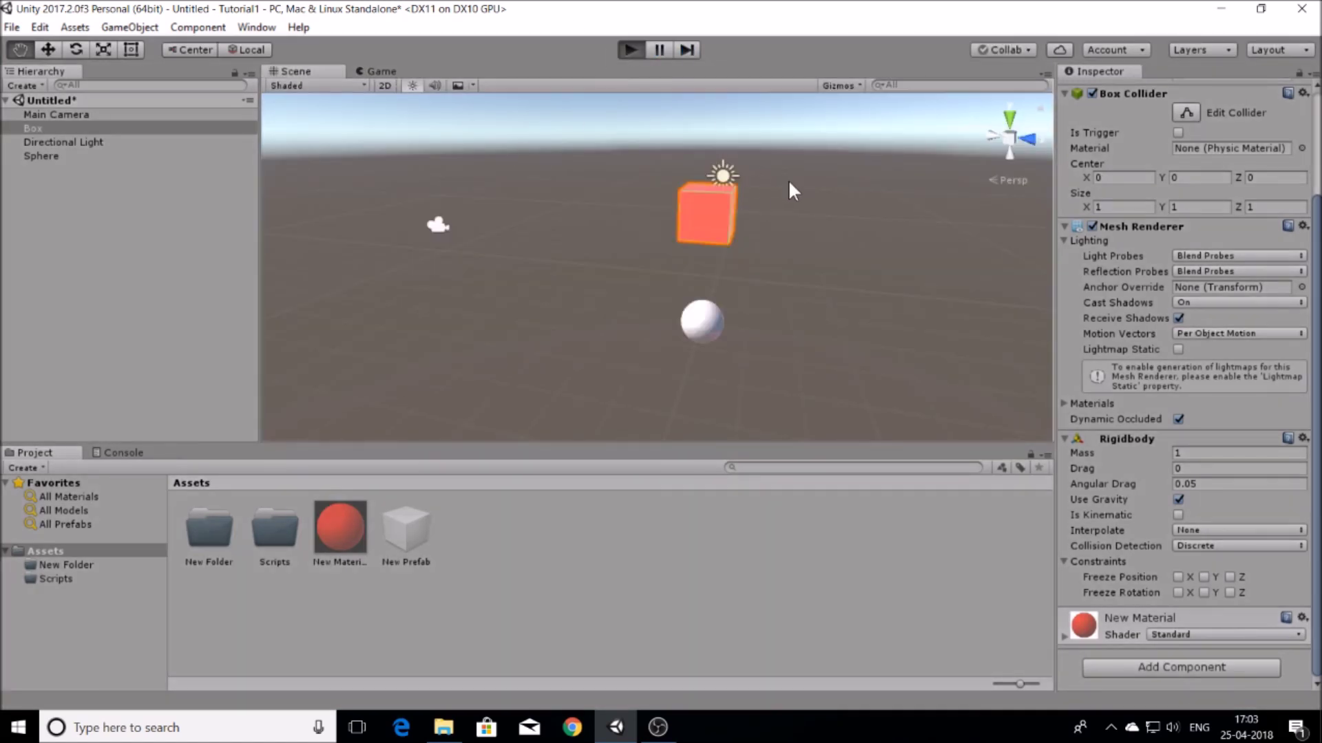
pyautogui.hotkey('ctrl', 'p')
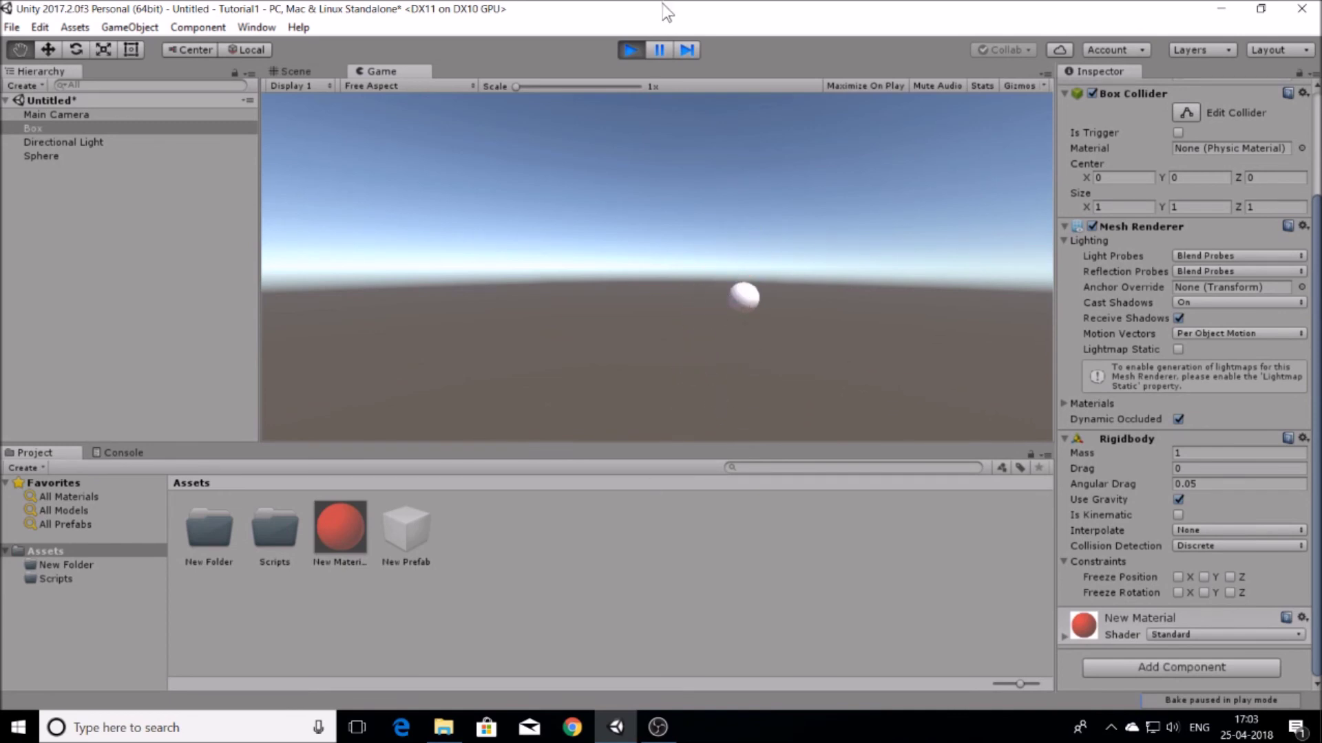
pyautogui.click(627, 48)
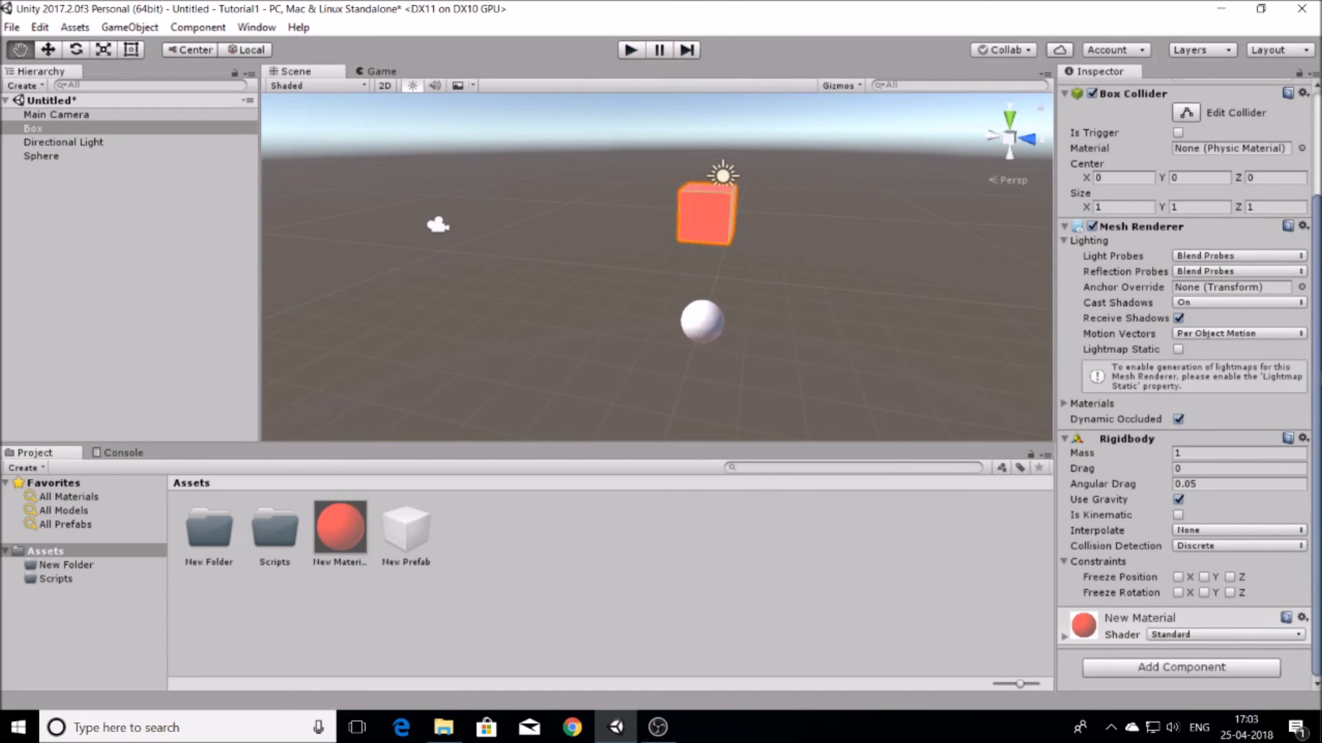
# - Select the Scripts folder in the project's Assets
pyautogui.scroll(4, 1136, 197)
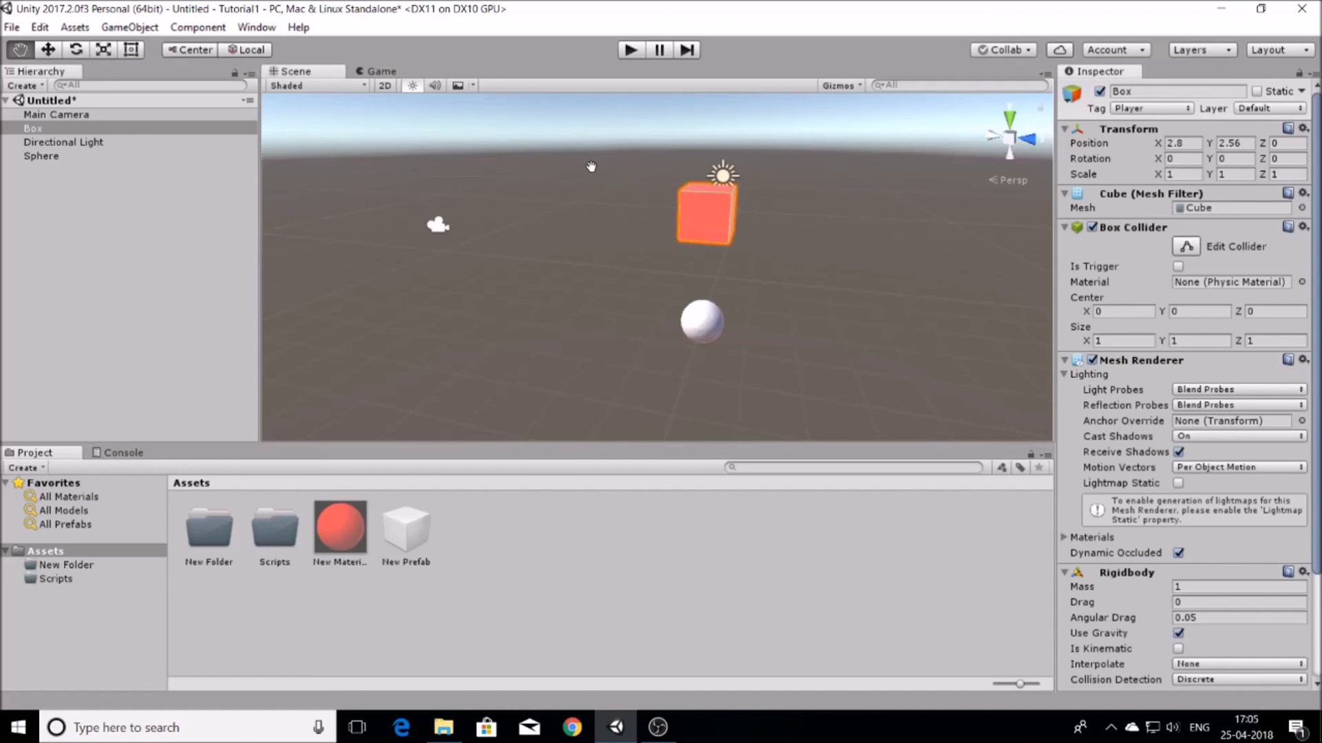
pyautogui.scroll(-3, 1184, 413)
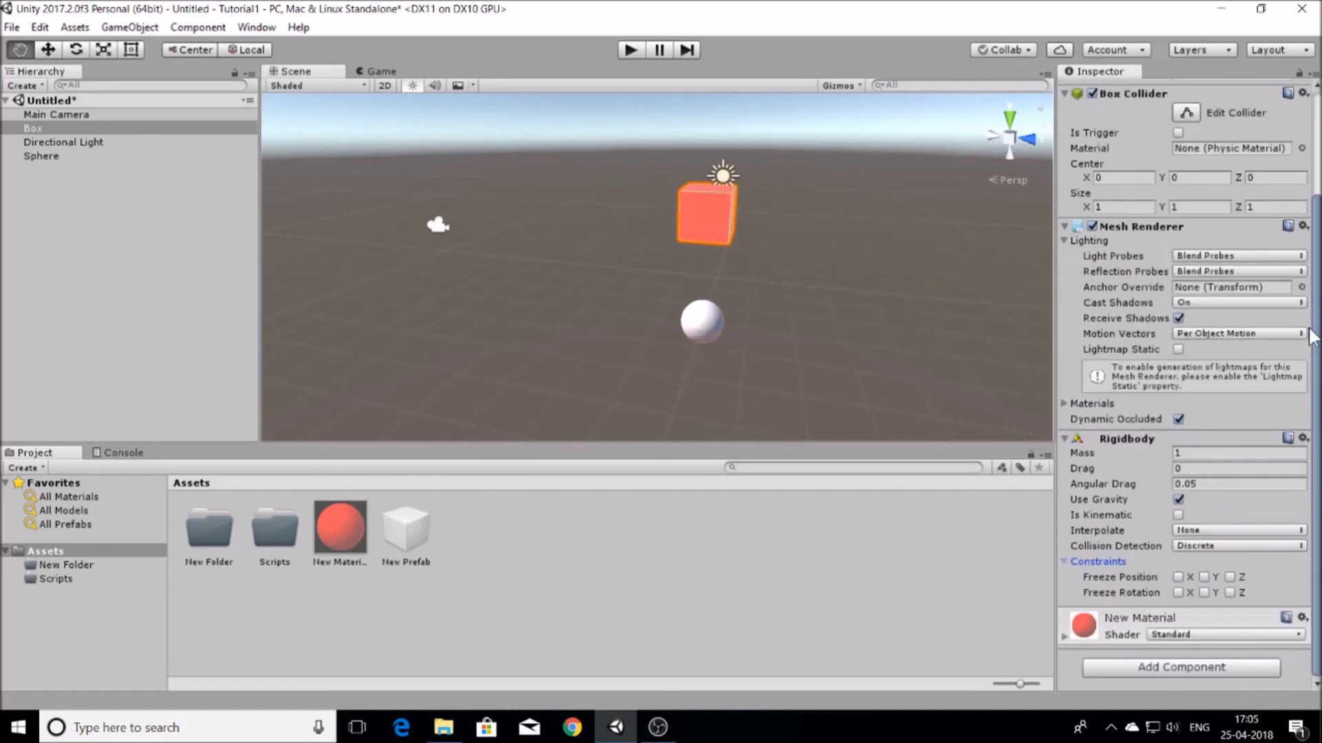
pyautogui.click(274, 528)
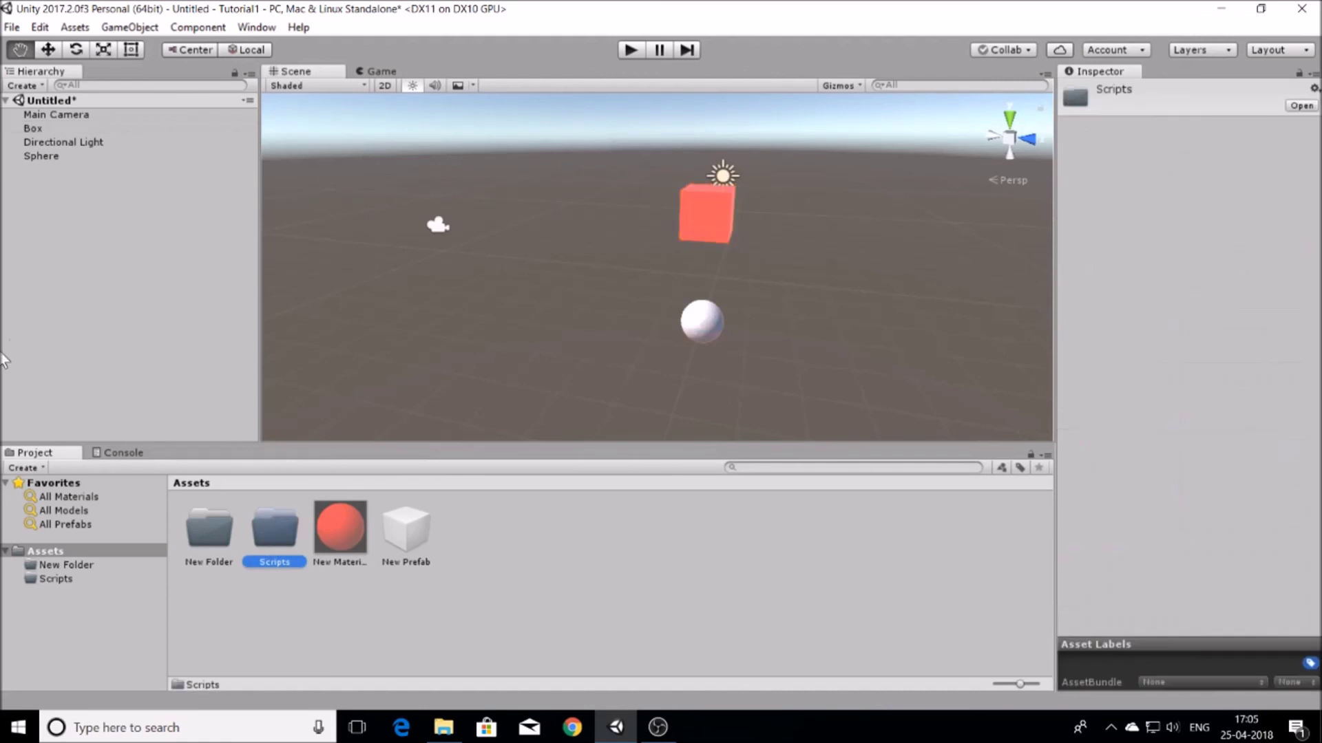
# - Look up the C# Script option among the asset types that can be created, and clear the Scripts folder selection
pyautogui.click(35, 469)
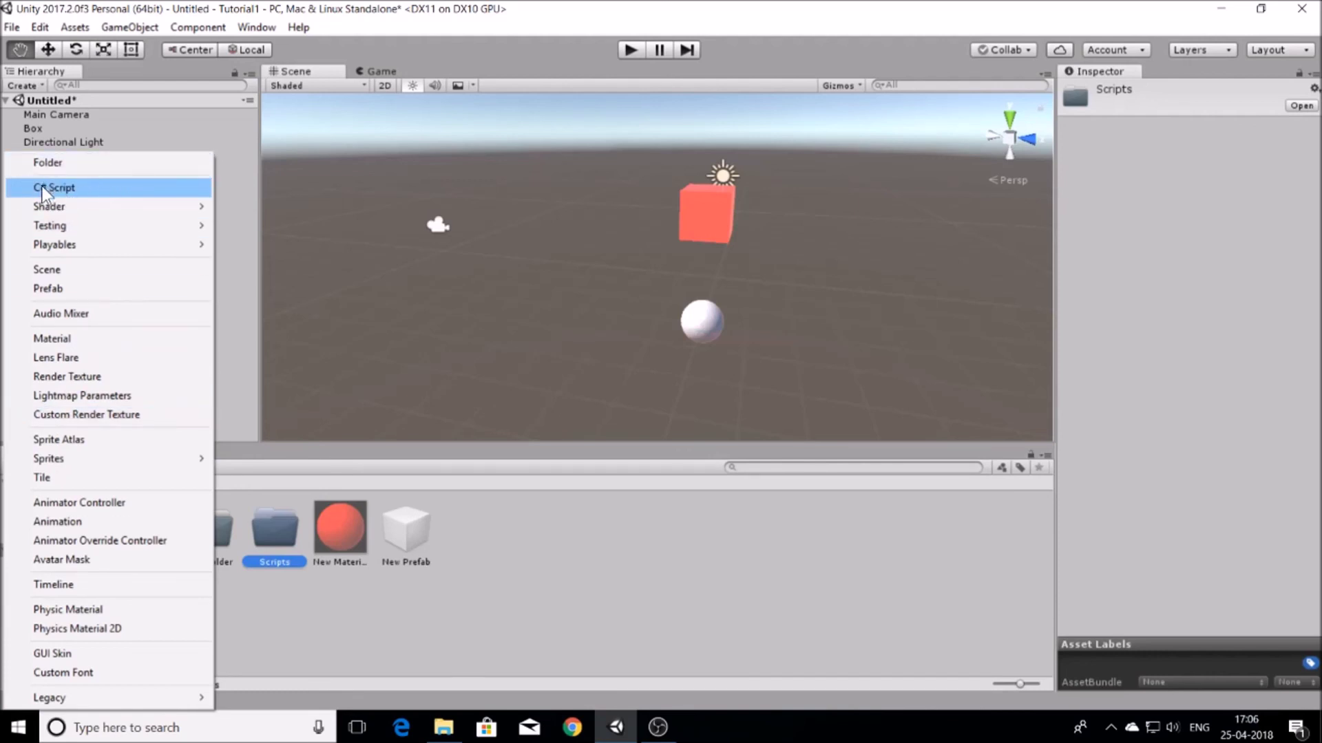
pyautogui.click(547, 554)
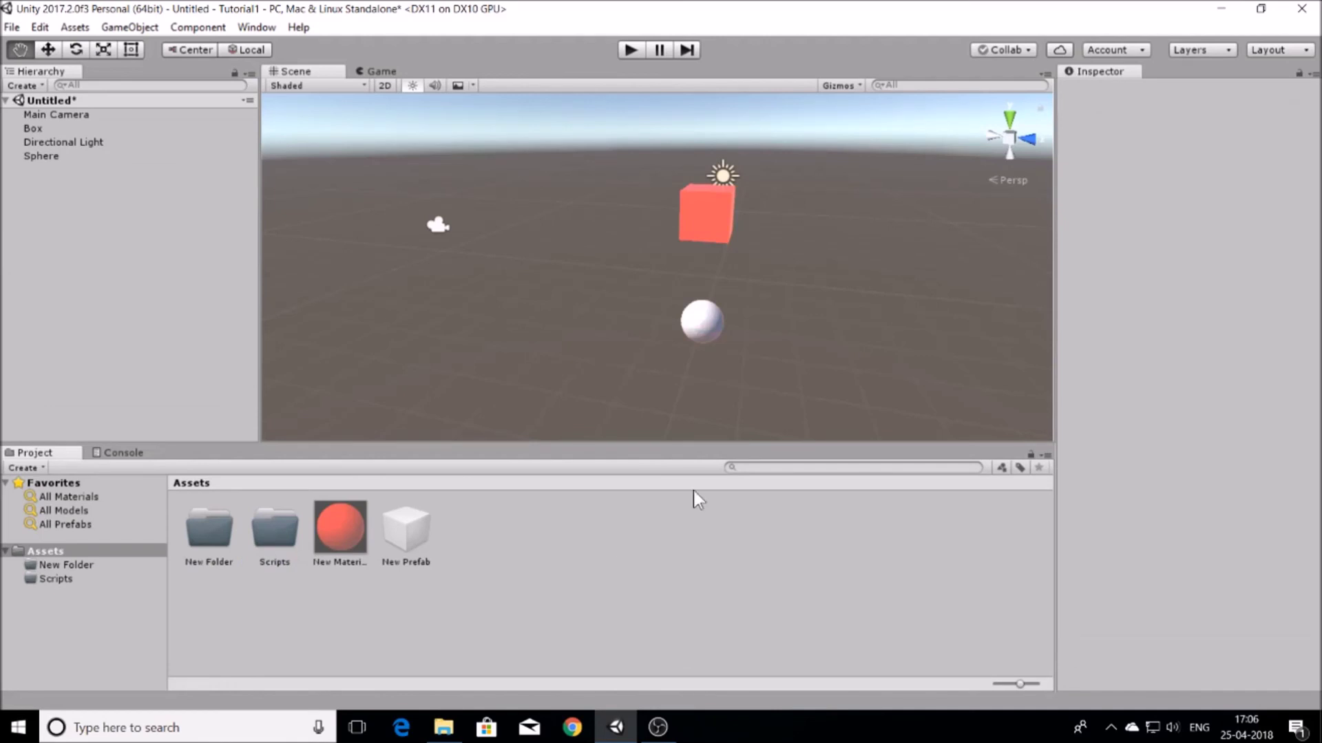
# - Select the Box and review all its attached components, from Transform through Box Collider, Mesh Renderer and Rigidbody to its material
pyautogui.click(57, 128)
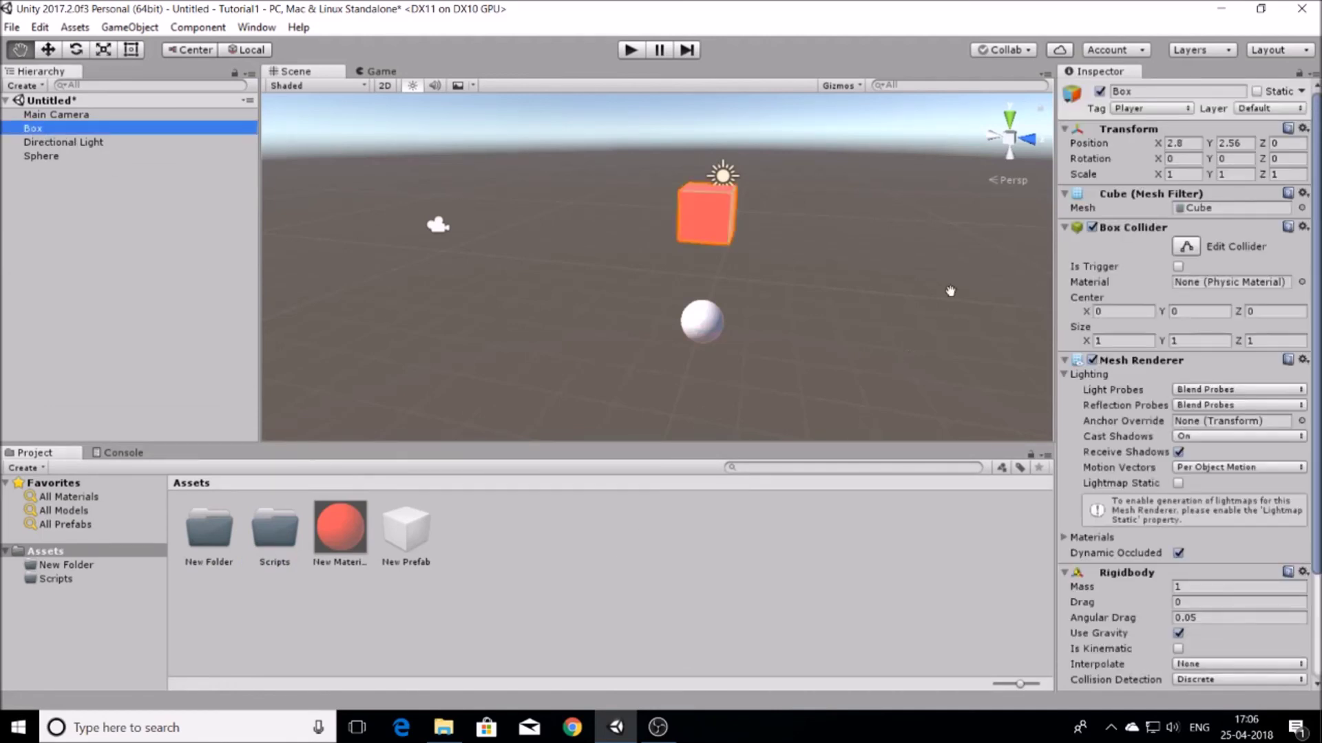
pyautogui.scroll(-3, 1319, 217)
pyautogui.scroll(3, 1319, 217)
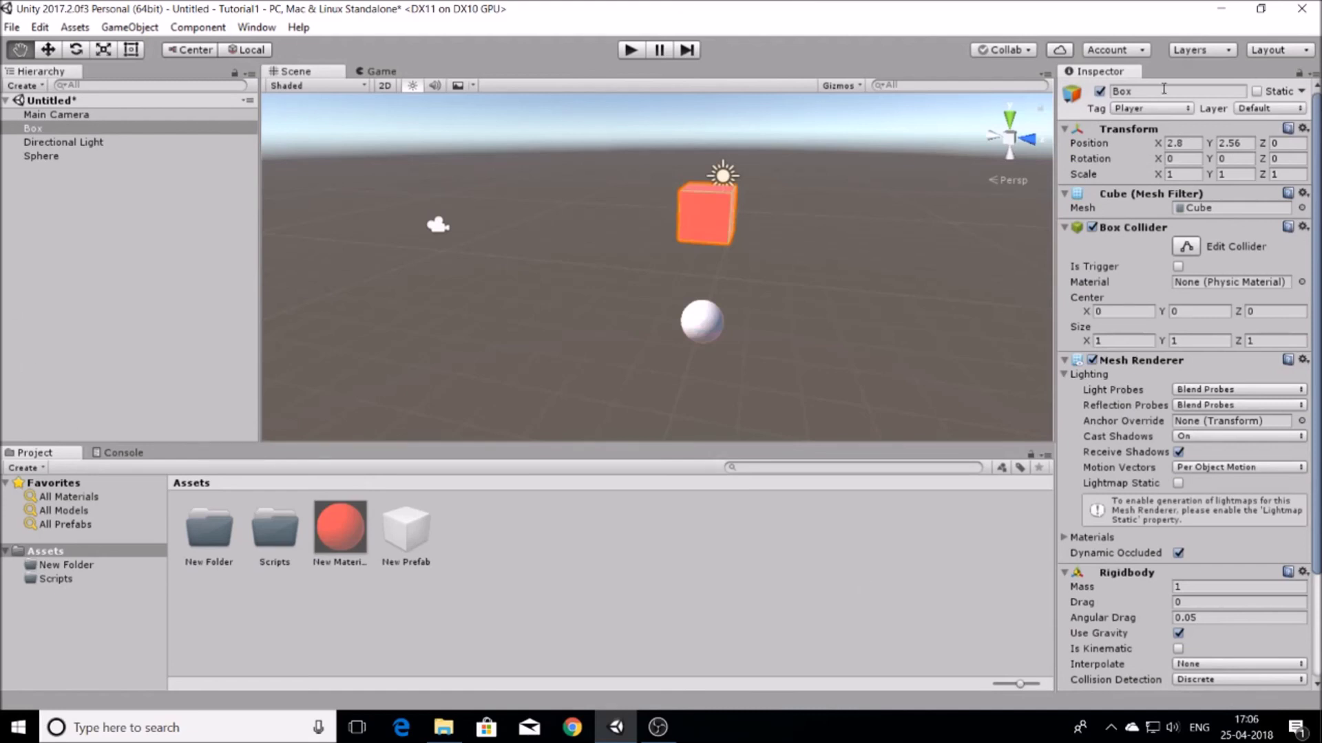
pyautogui.scroll(-3, 1315, 375)
pyautogui.scroll(3, 1314, 375)
pyautogui.scroll(-1, 1315, 207)
pyautogui.scroll(-3, 1315, 440)
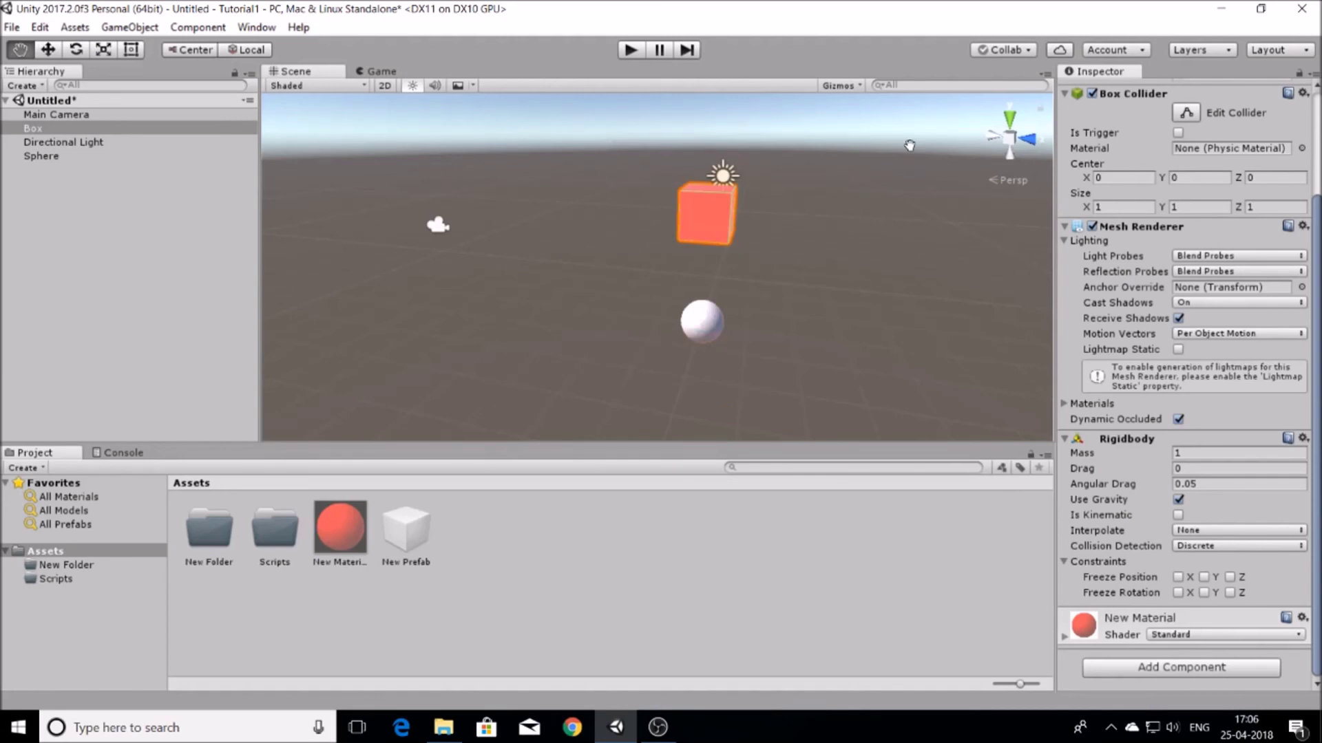
pyautogui.scroll(3, 1081, 194)
pyautogui.scroll(3, 1315, 238)
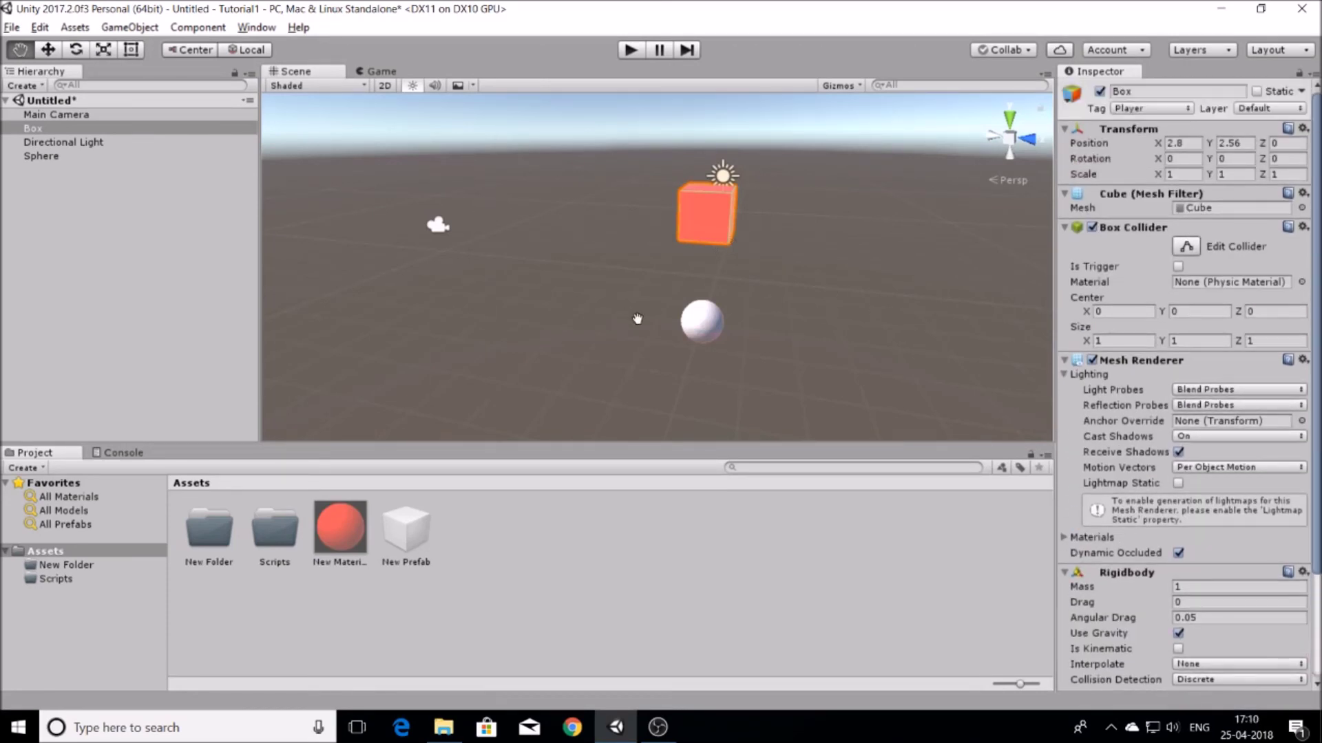